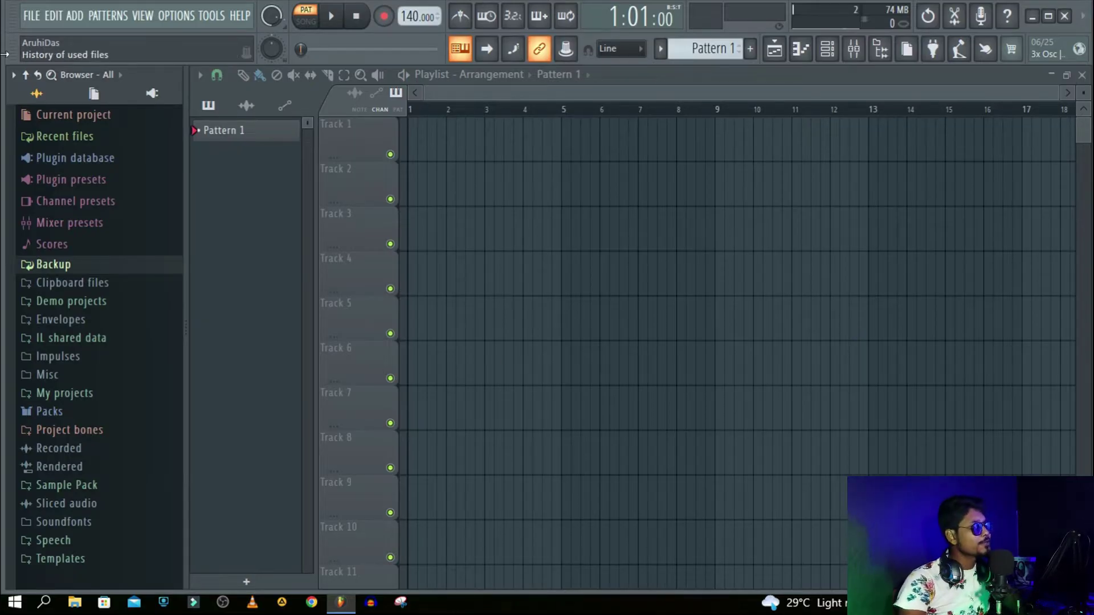
Open the project archive 01 Jaya Jaya Jagannatha from the 05 Jaya Jaya Jagannatha folder inside 2021 on the Fl Studio Project (G:) drive.
left_click(29, 19)
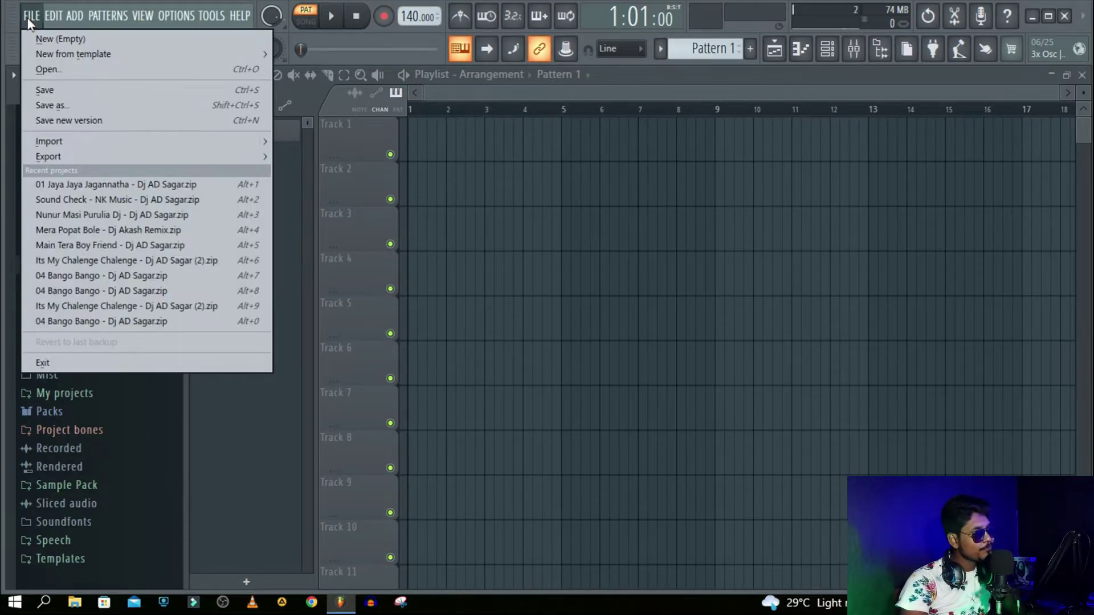
left_click(41, 70)
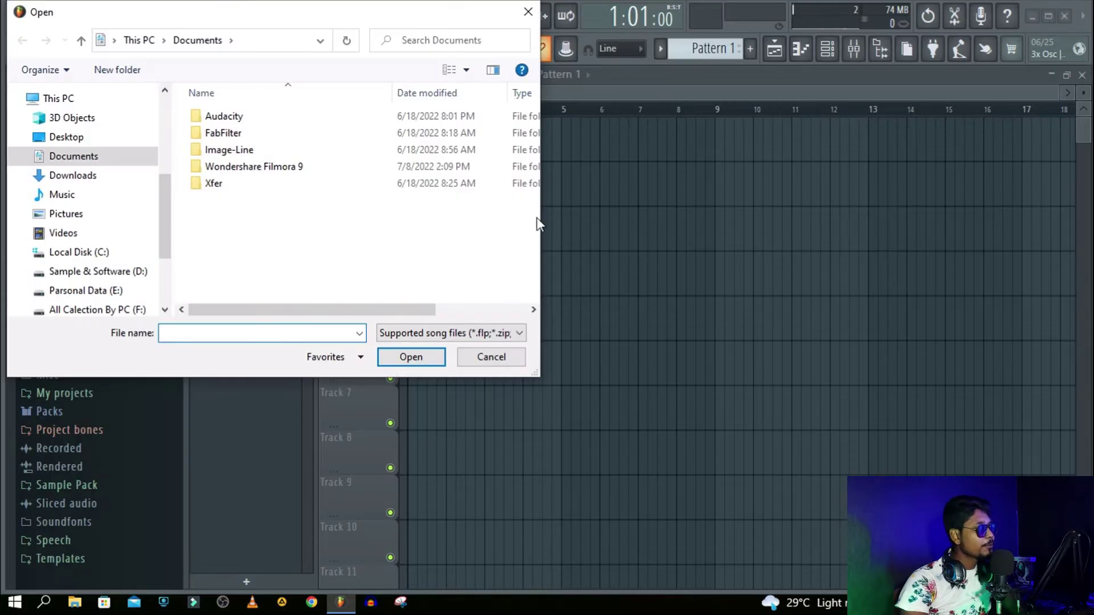
scroll(57, 234, "down", 1)
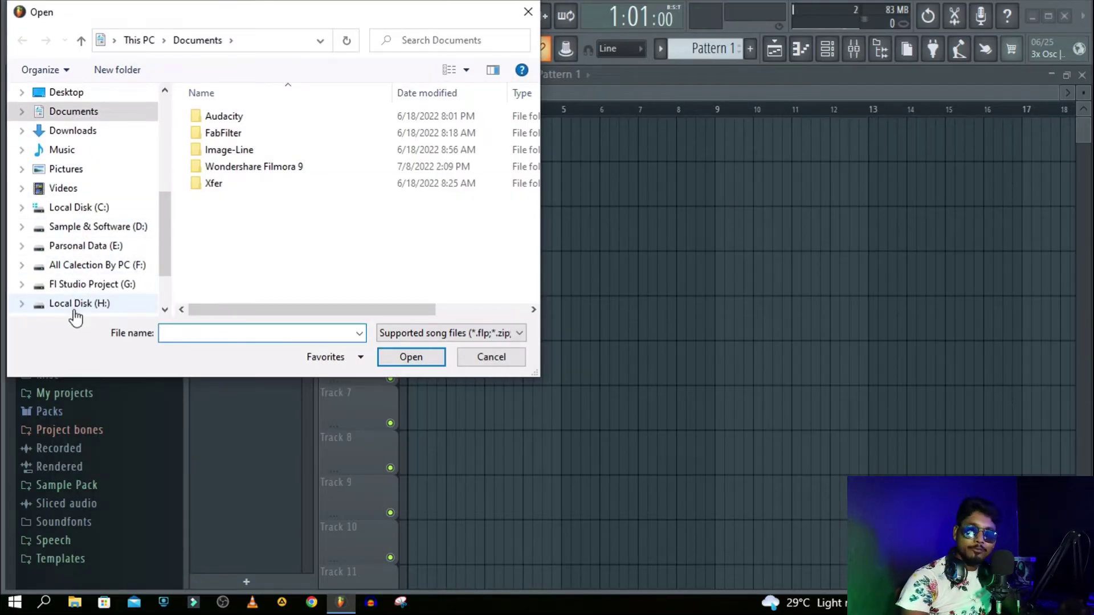
scroll(77, 308, "down", 3)
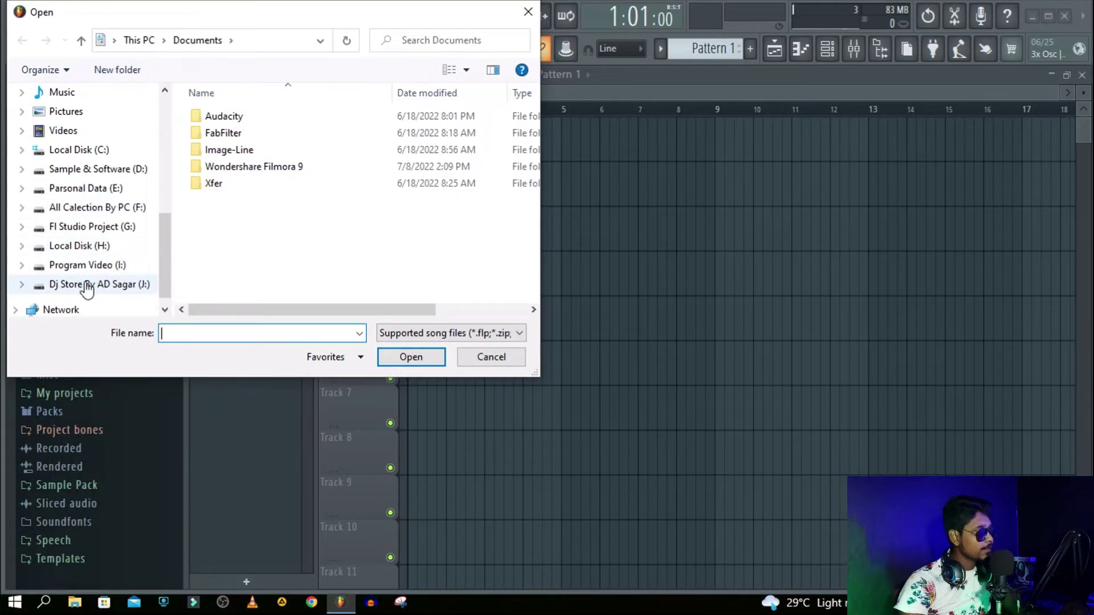
scroll(90, 253, "down", 1)
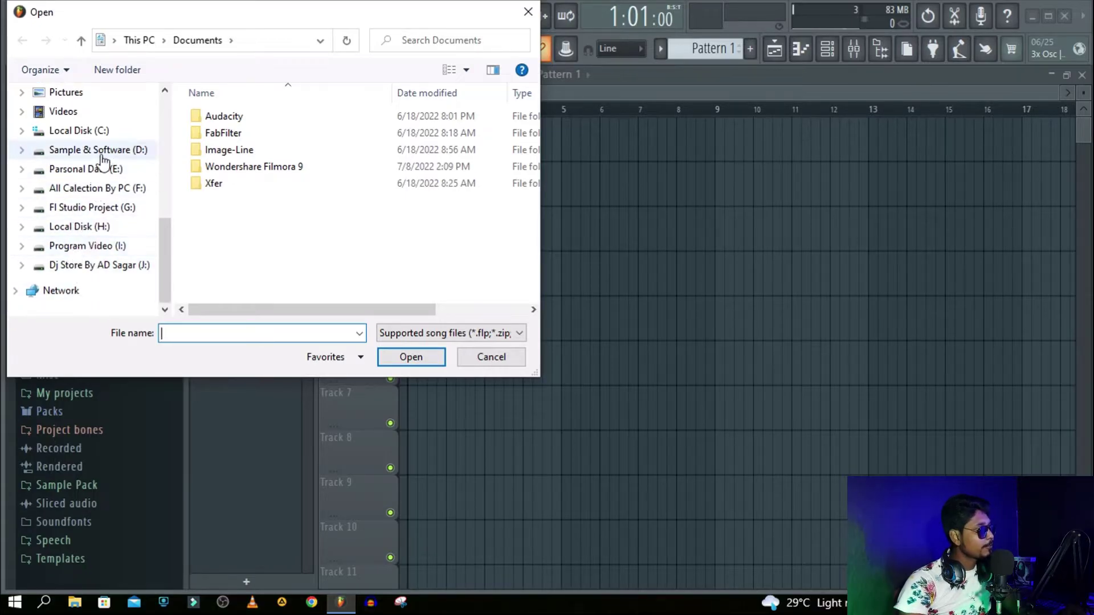
left_click(94, 212)
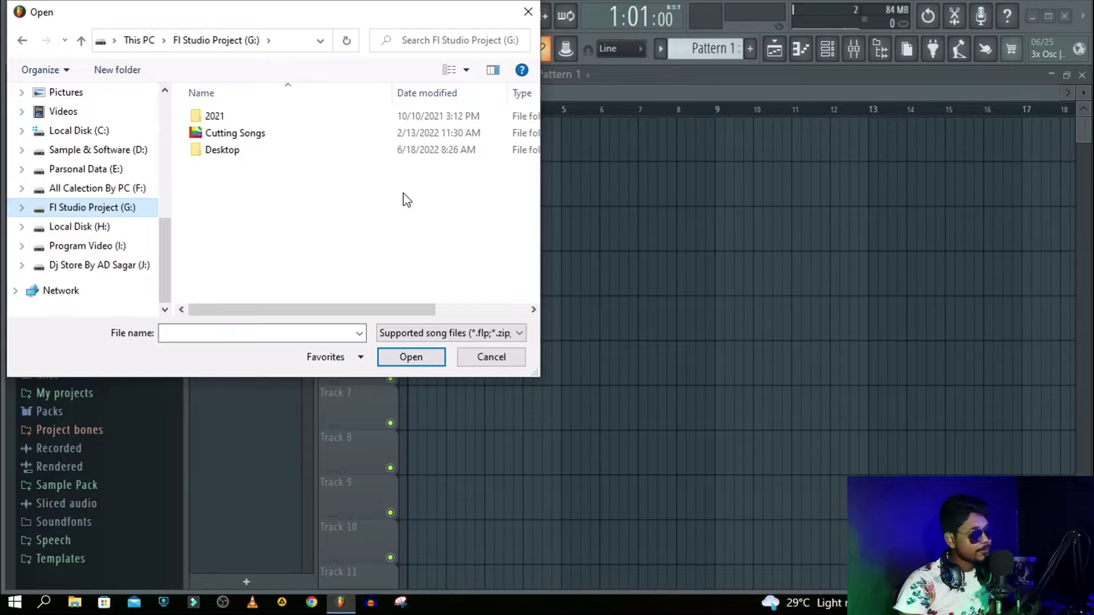
double_click(215, 117)
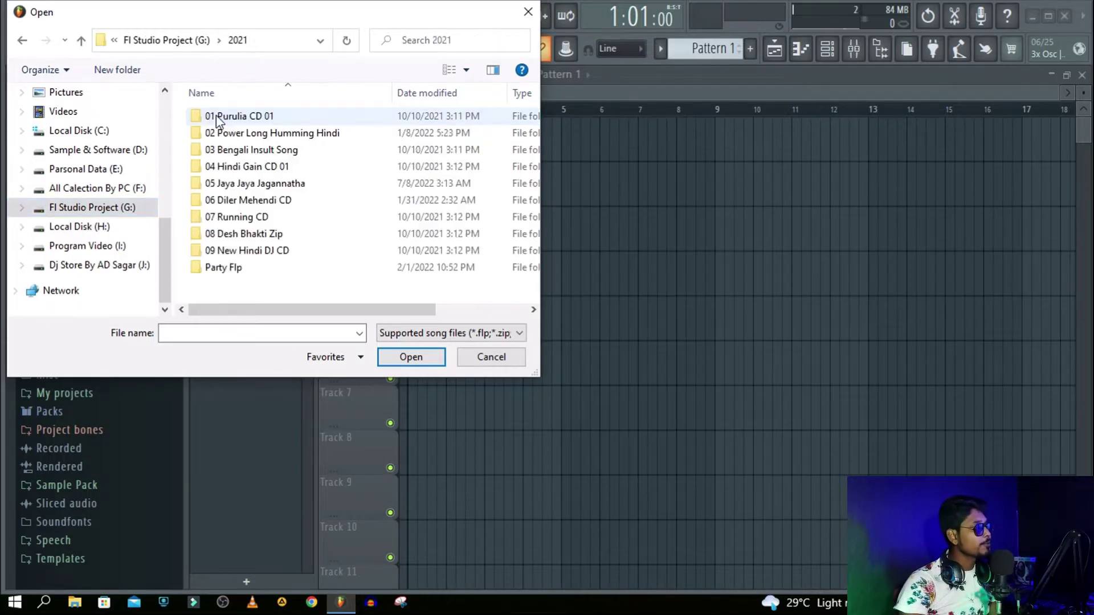
double_click(268, 185)
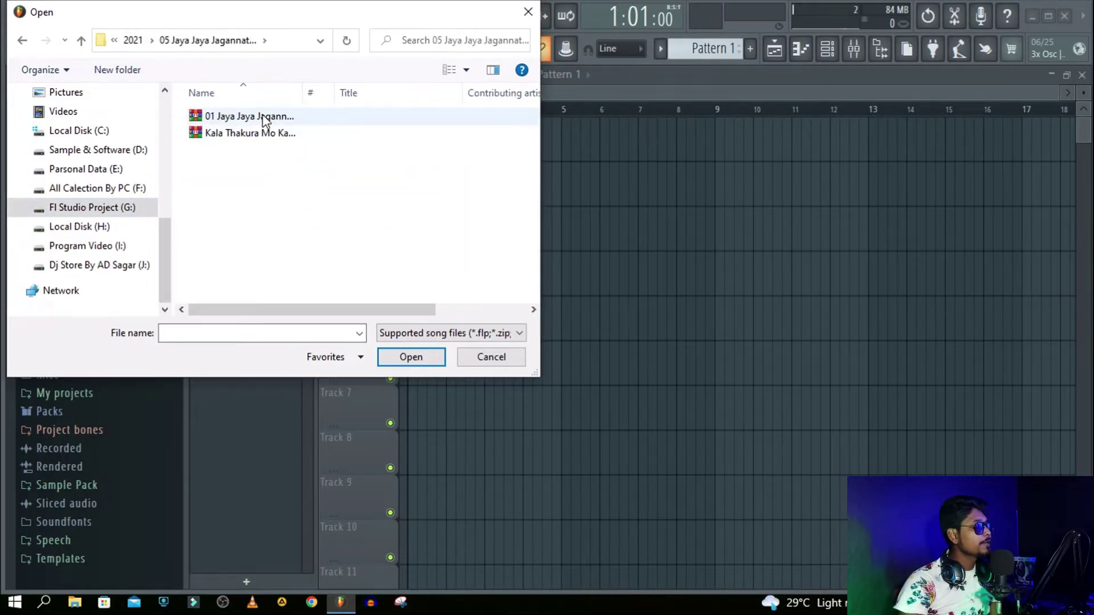
left_click(268, 120)
left_click(409, 357)
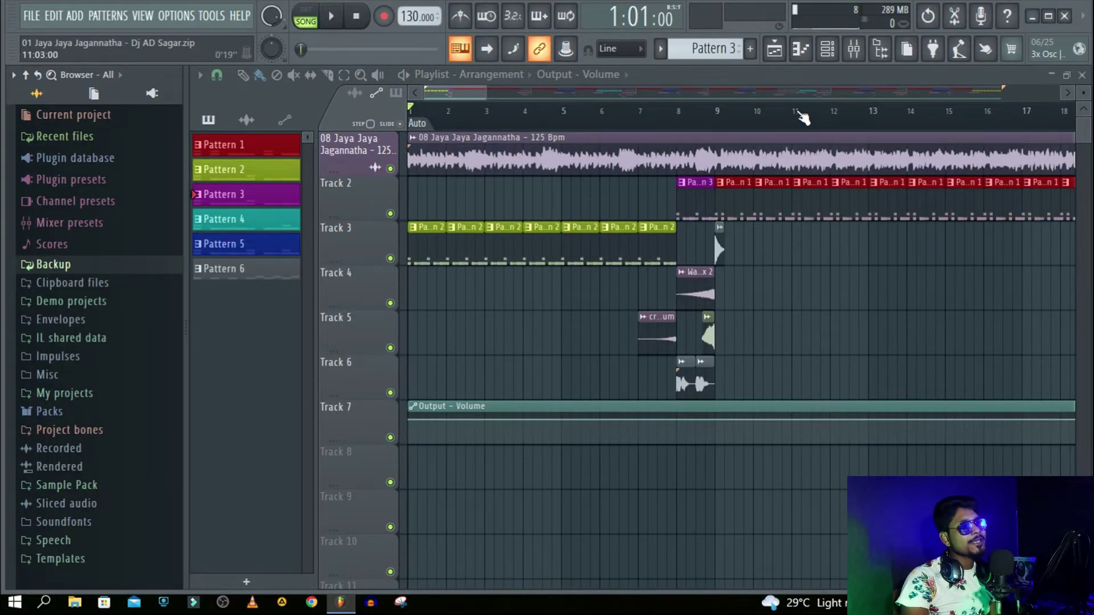
Examine the song's full arrangement in the playlist, from the intro patterns to the end of the audio track.
scroll(801, 114, "down", 2)
scroll(802, 117, "down", 3)
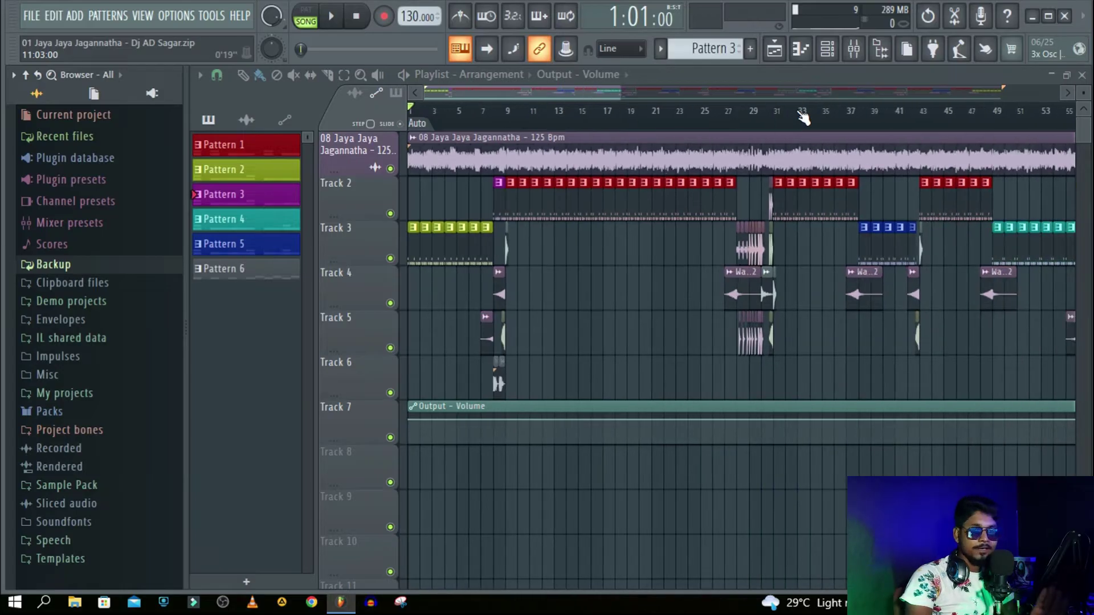
scroll(800, 116, "down", 2)
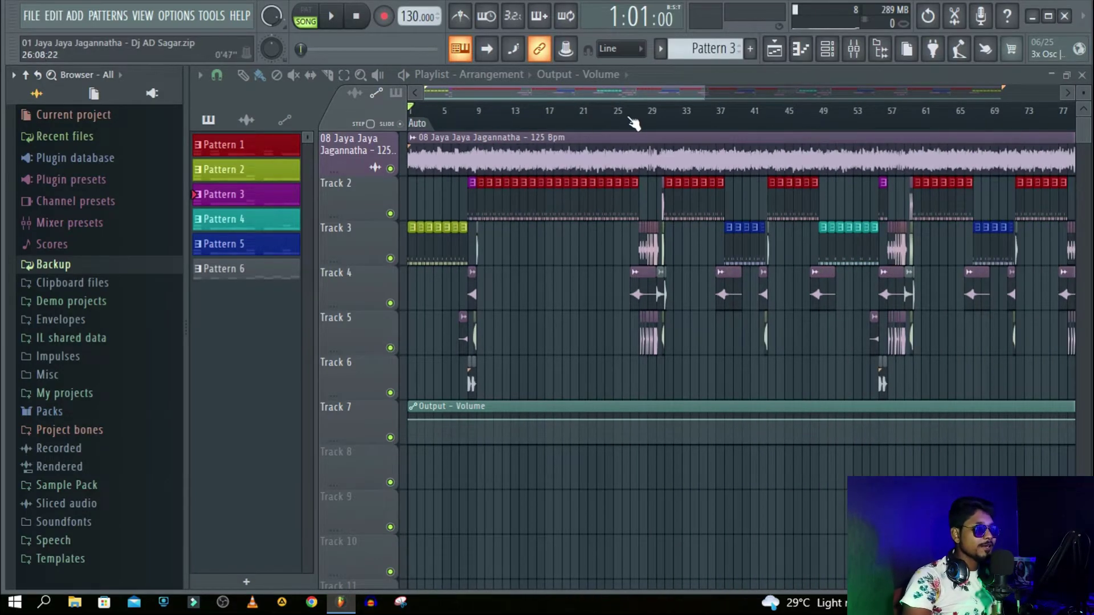
scroll(635, 122, "down", 2)
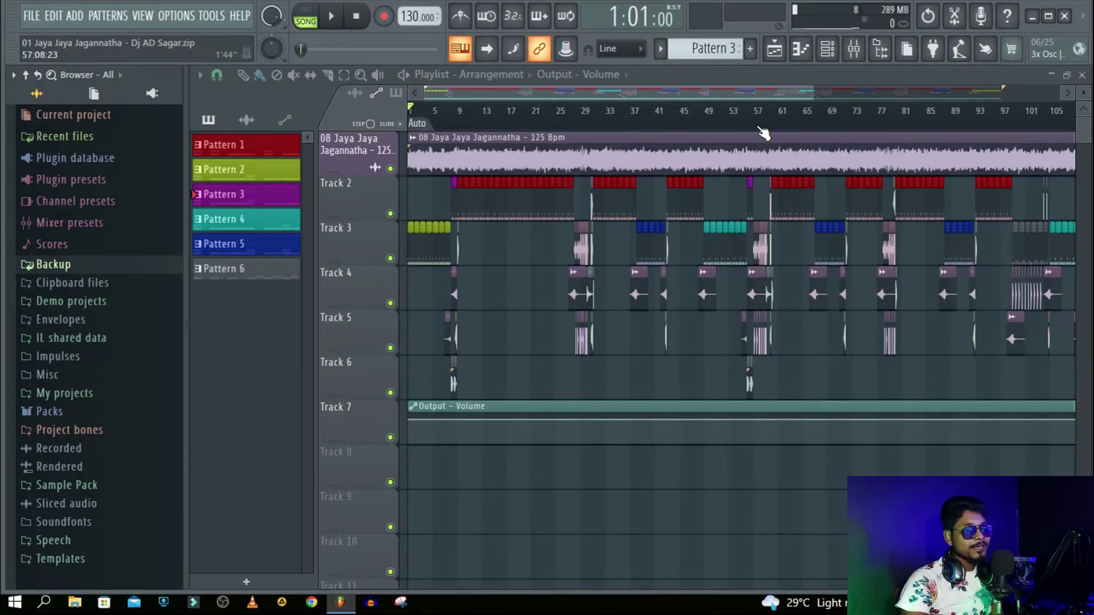
scroll(763, 127, "up", 3)
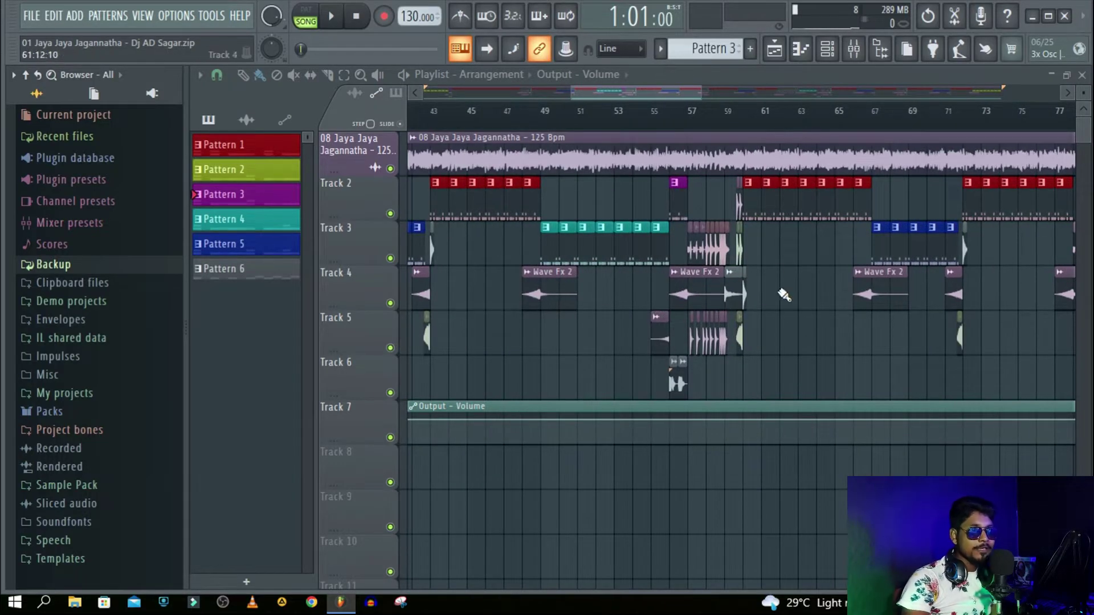
scroll(689, 123, "down", 2)
scroll(690, 122, "down", 2)
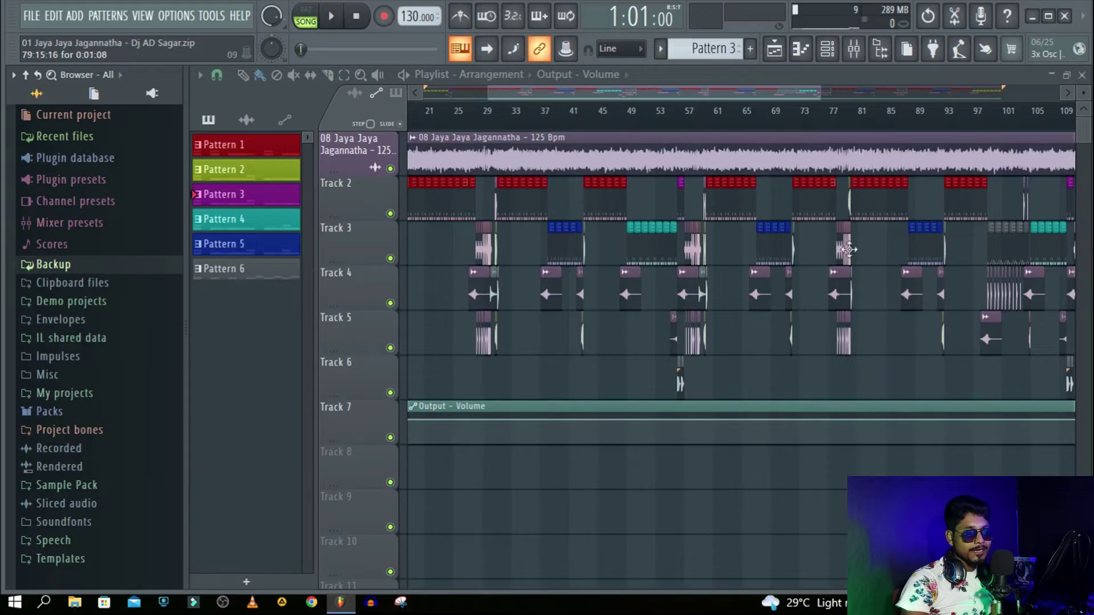
scroll(683, 125, "down", 2)
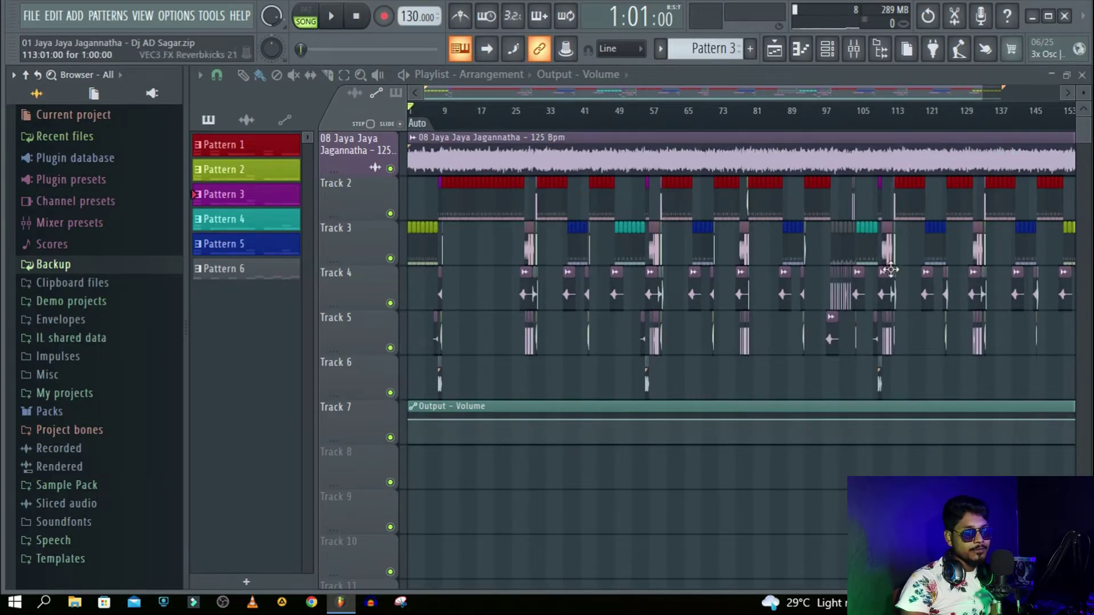
scroll(869, 288, "down", 1)
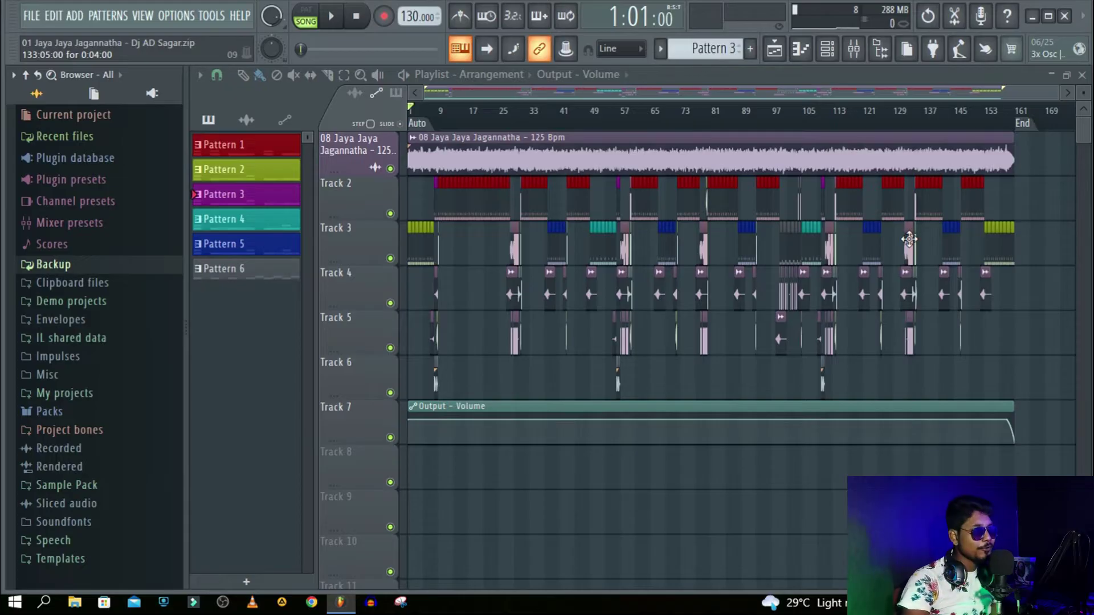
Play the song from bar 26 to listen to the drum break starting at bar 28, and stop playback.
scroll(513, 123, "up", 3)
scroll(516, 125, "up", 4)
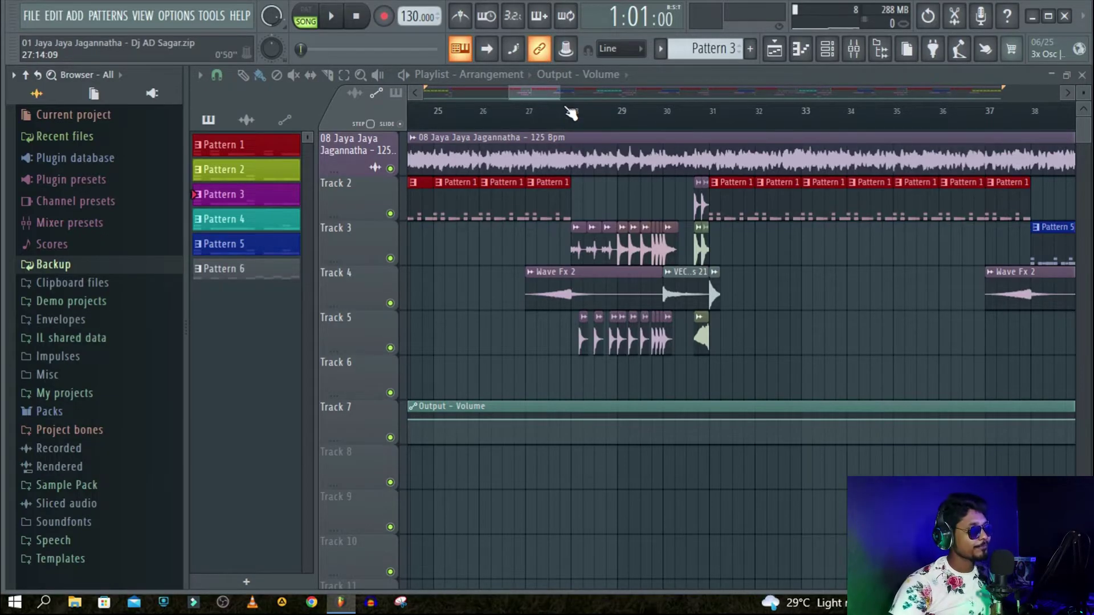
left_click(507, 124)
key("space")
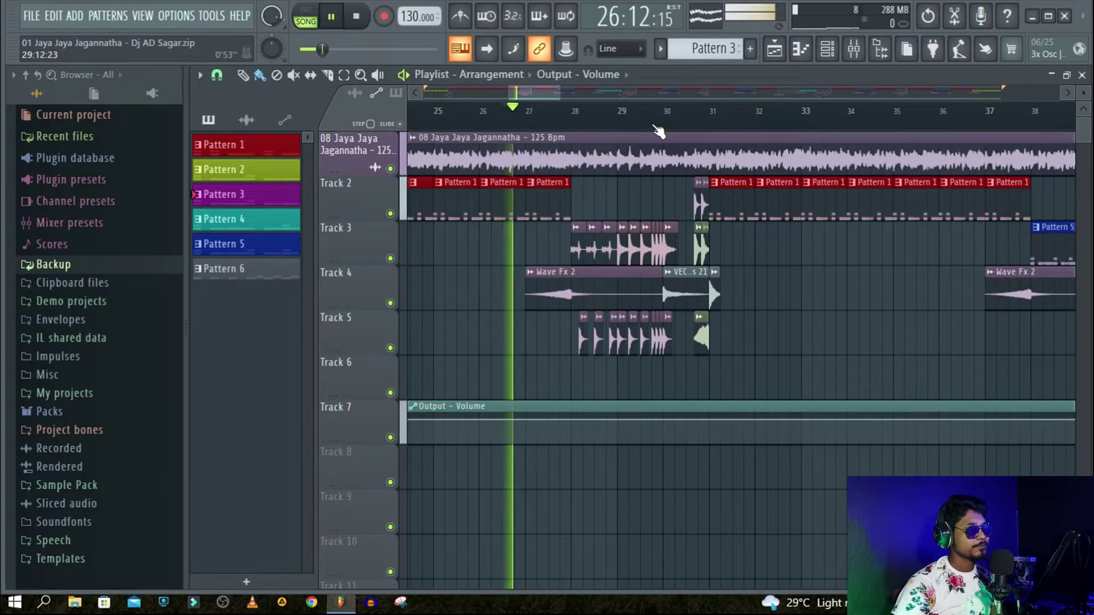
scroll(654, 126, "down", 2)
scroll(660, 131, "up", 4)
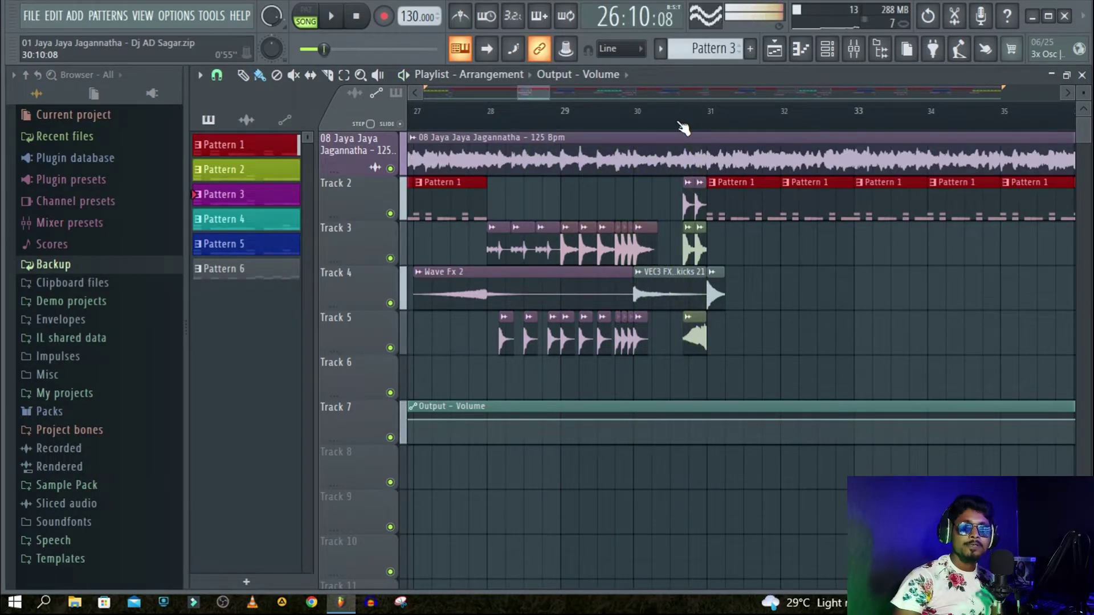
key("space")
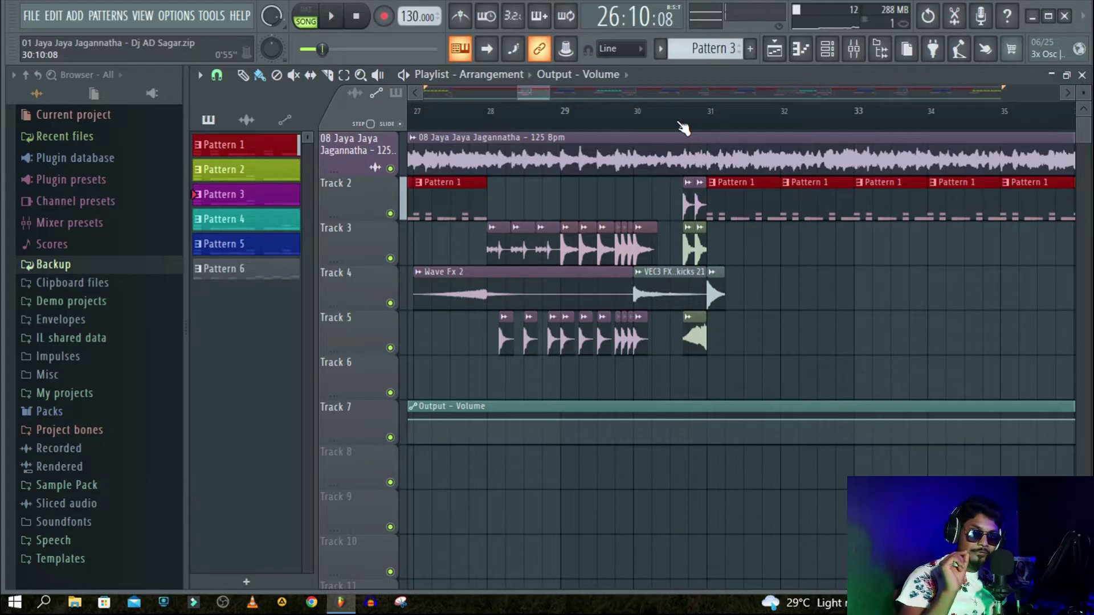
Play the song from bar 56 to listen to the drum break starting at bar 57, and stop playback.
scroll(682, 128, "down", 10)
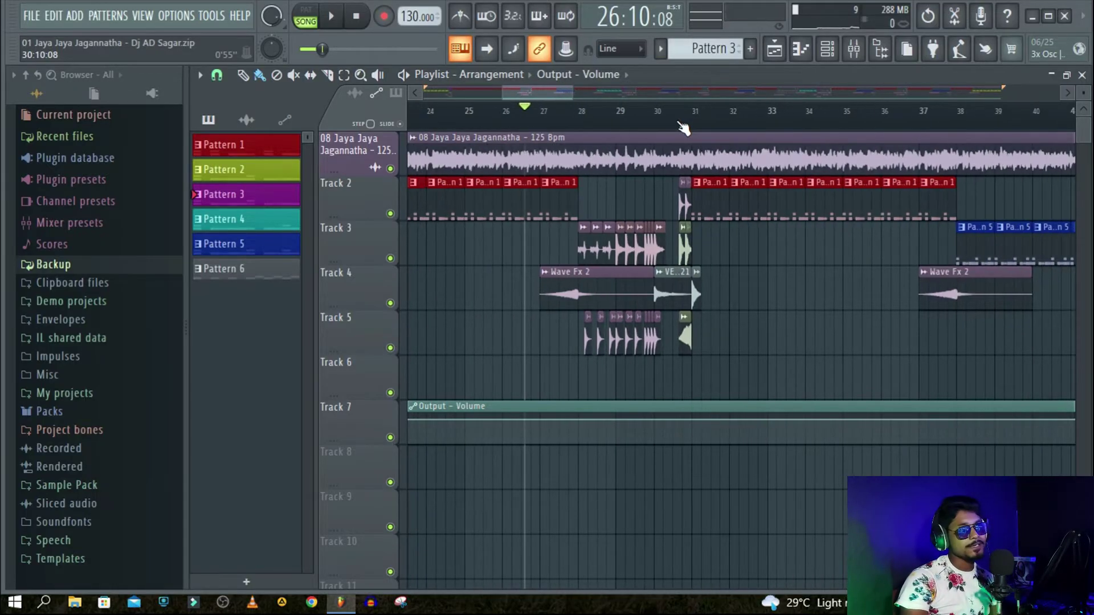
scroll(824, 128, "up", 8)
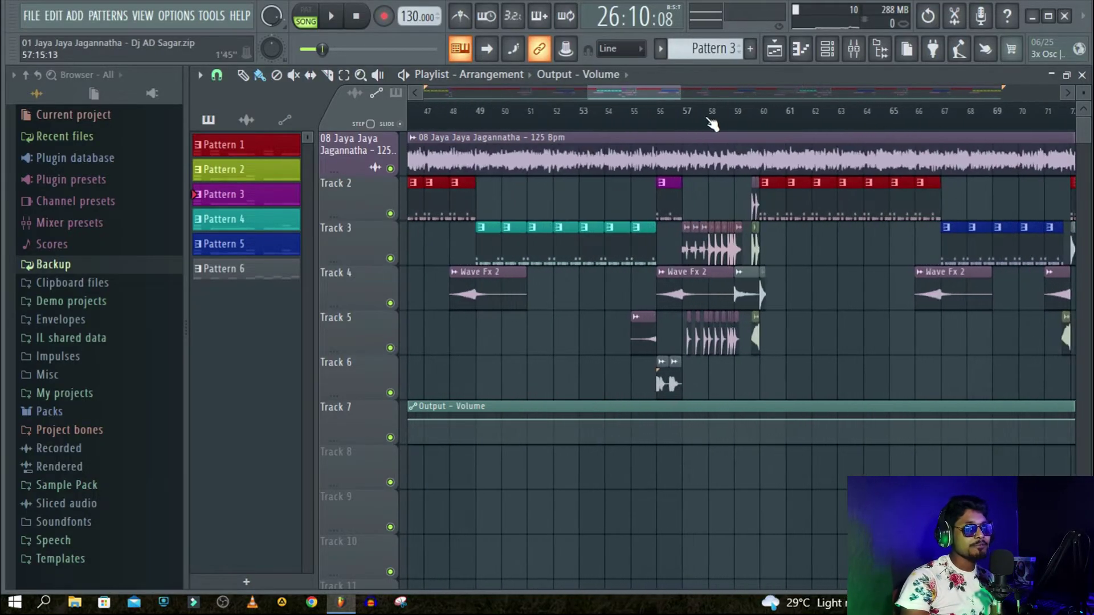
left_click(662, 117)
key("space")
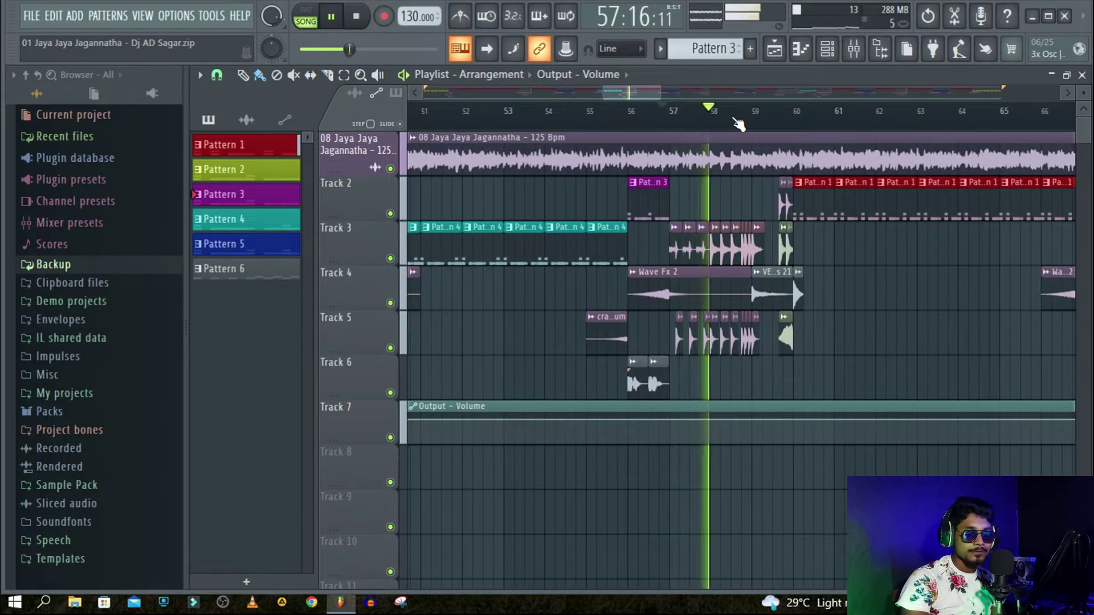
scroll(738, 124, "down", 1)
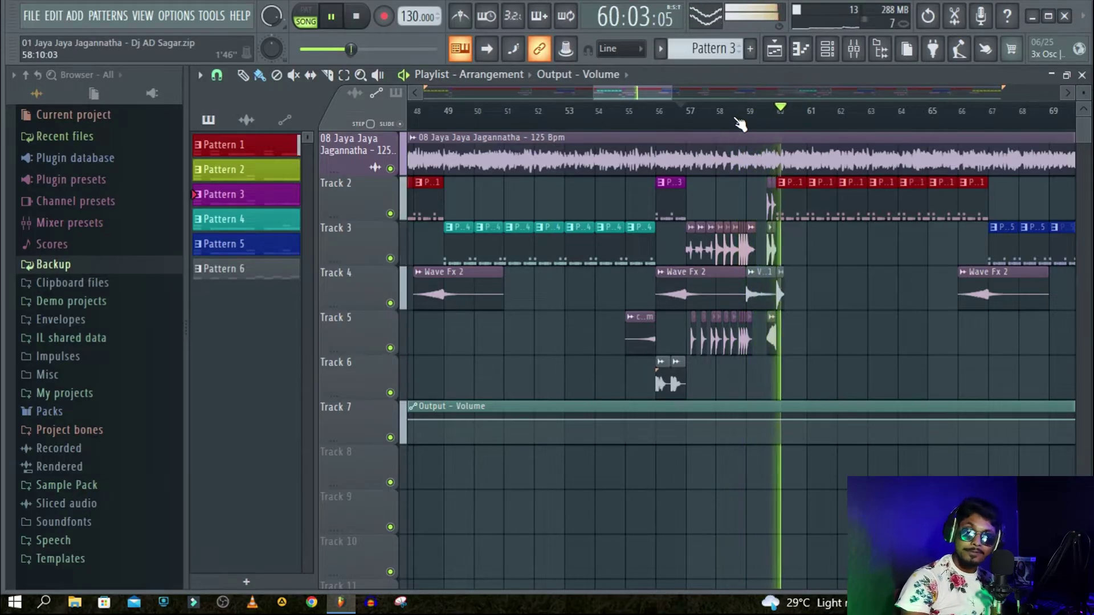
key("space")
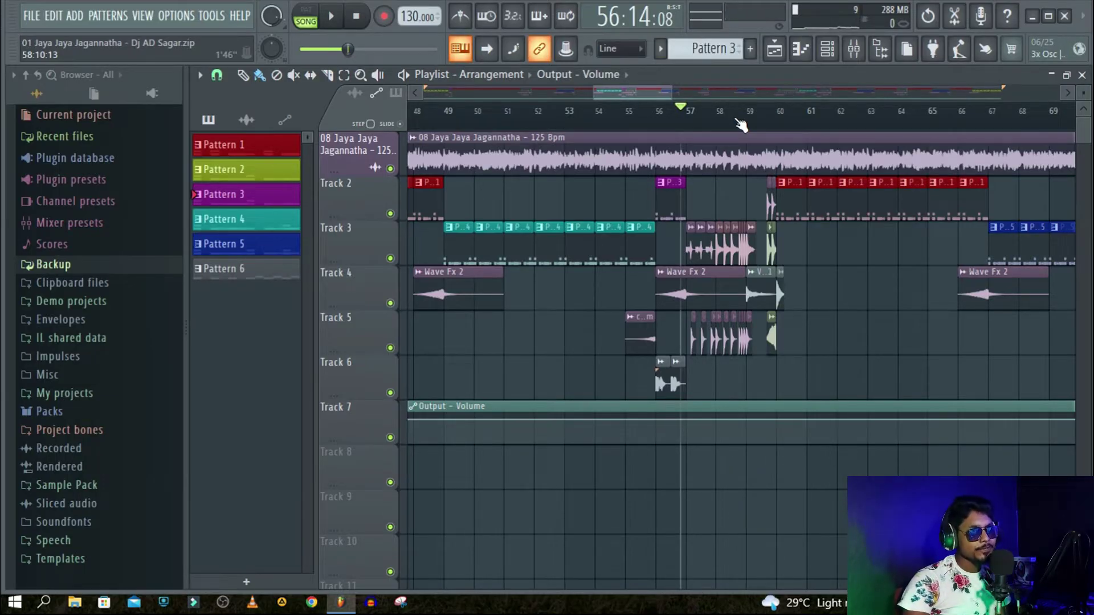
Compare the layout of the dholak and kick clips on Tracks 3 and 5 in the breaks at bars 57 and 28.
scroll(740, 125, "up", 5)
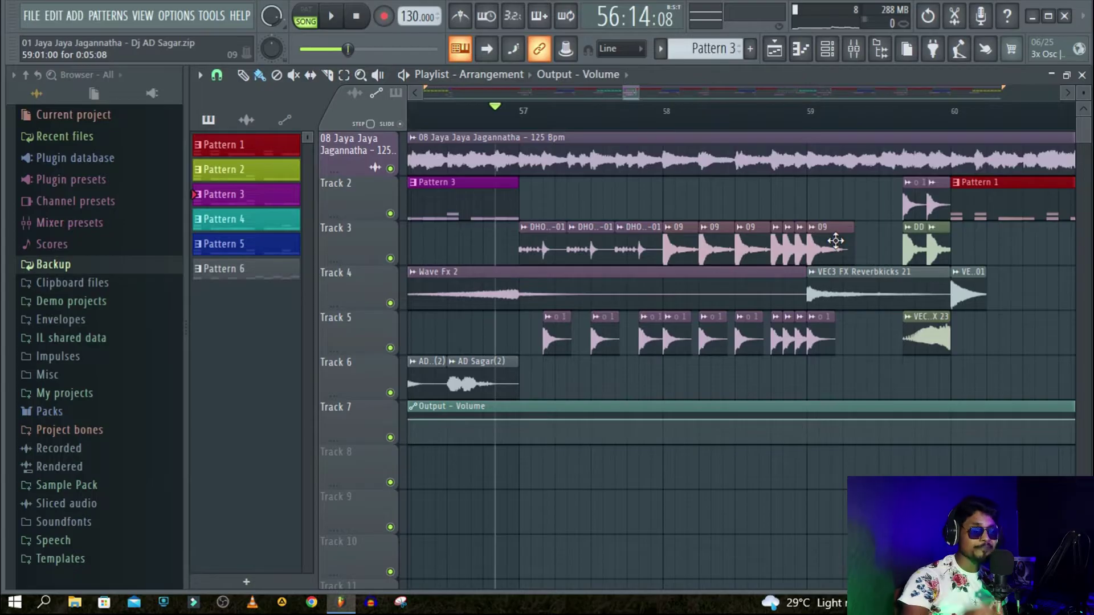
scroll(841, 135, "down", 2)
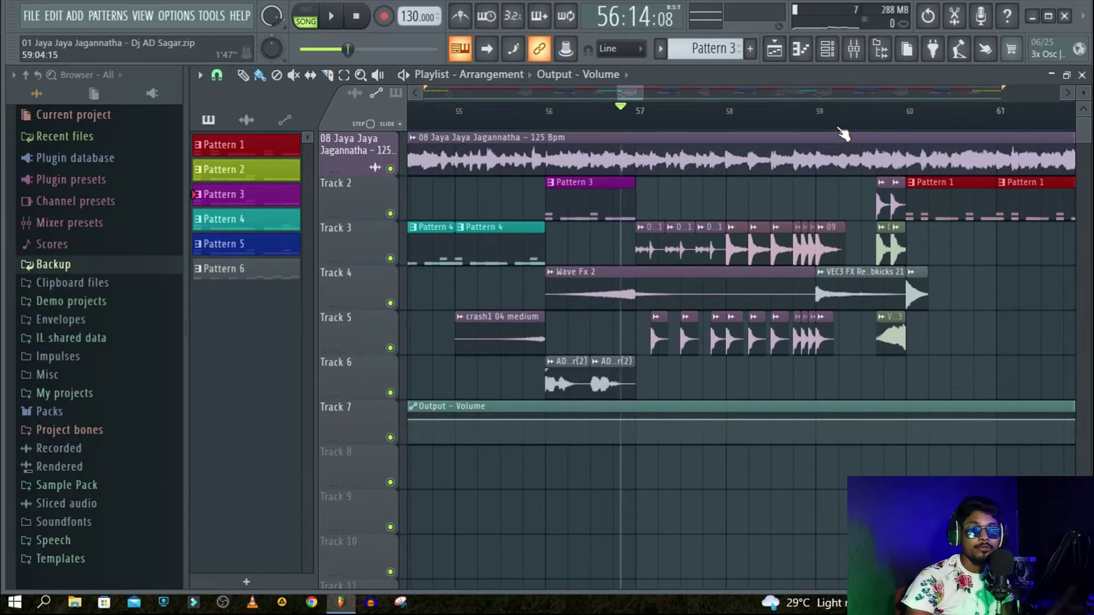
scroll(842, 135, "down", 7)
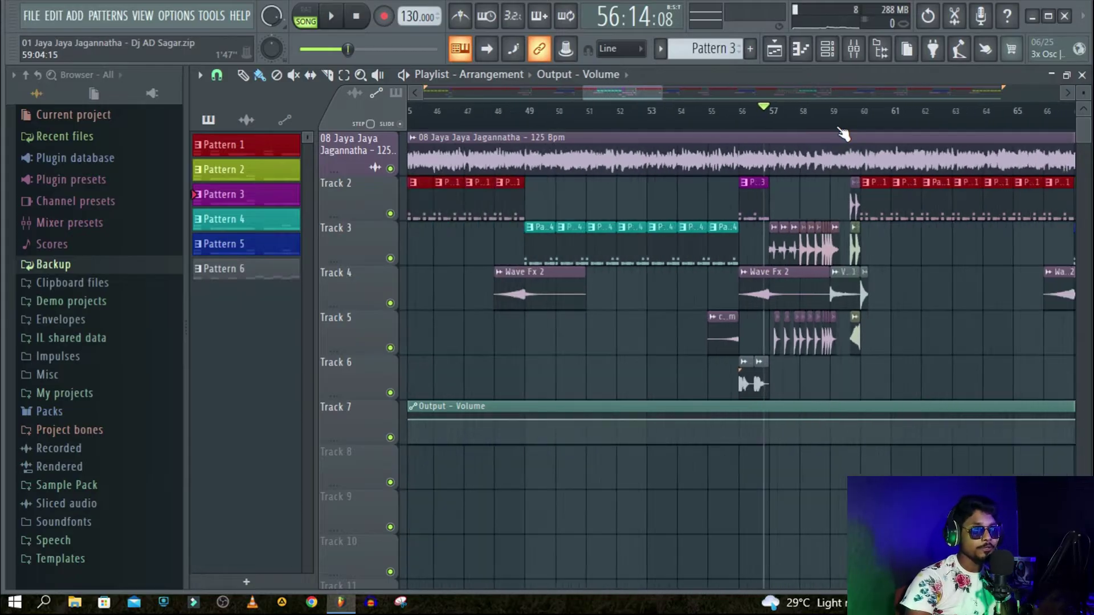
scroll(842, 135, "down", 1)
scroll(569, 126, "up", 5)
scroll(569, 126, "up", 4)
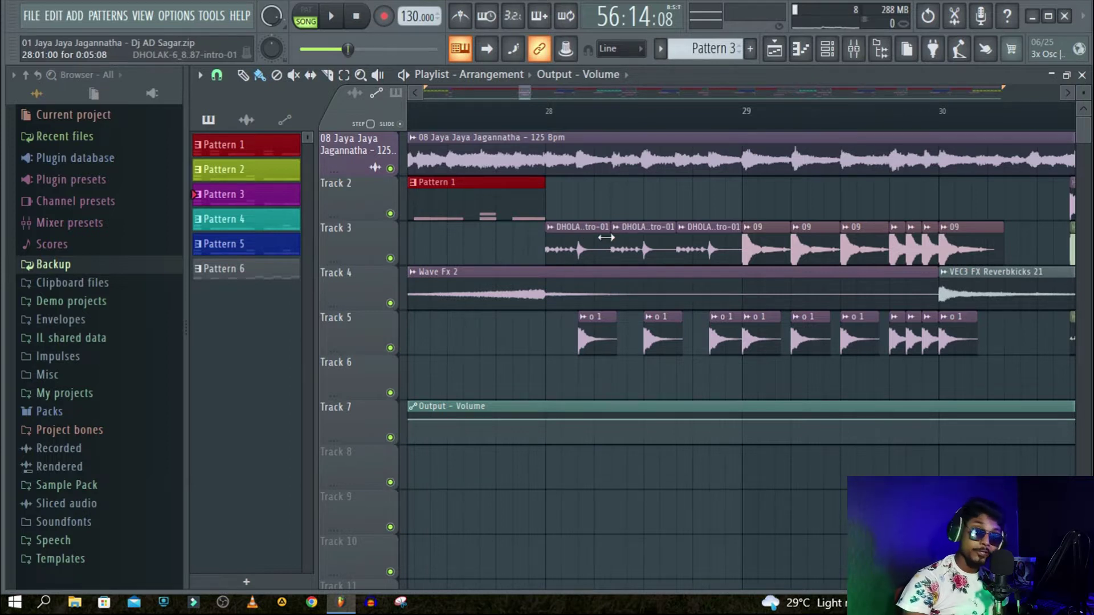
scroll(726, 134, "down", 1)
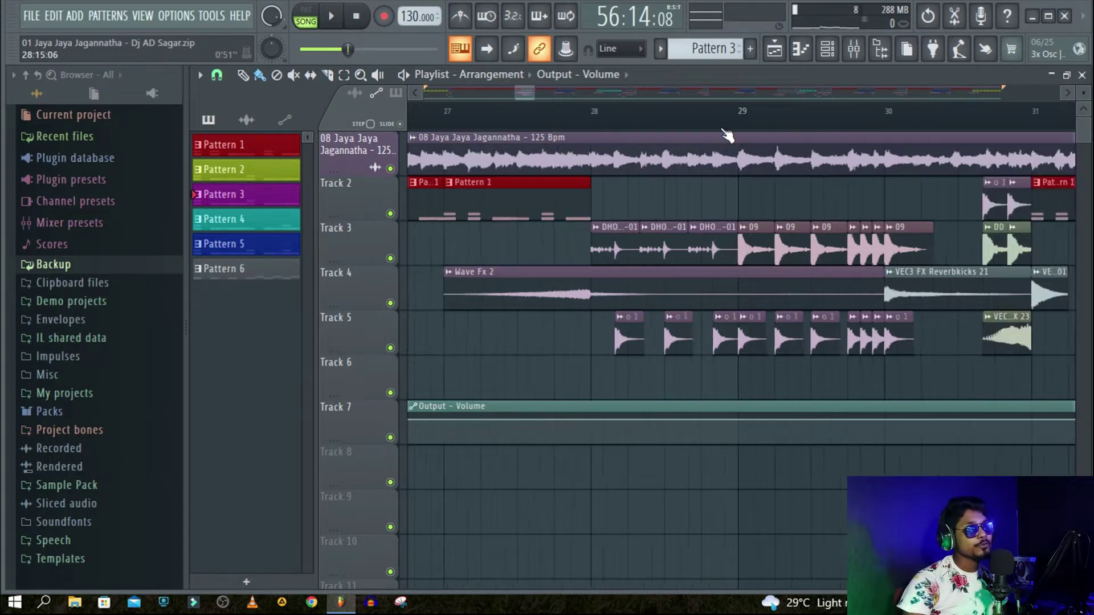
Add a new empty pattern with its default name and place it on Track 8 at bar 28.
left_click(750, 50)
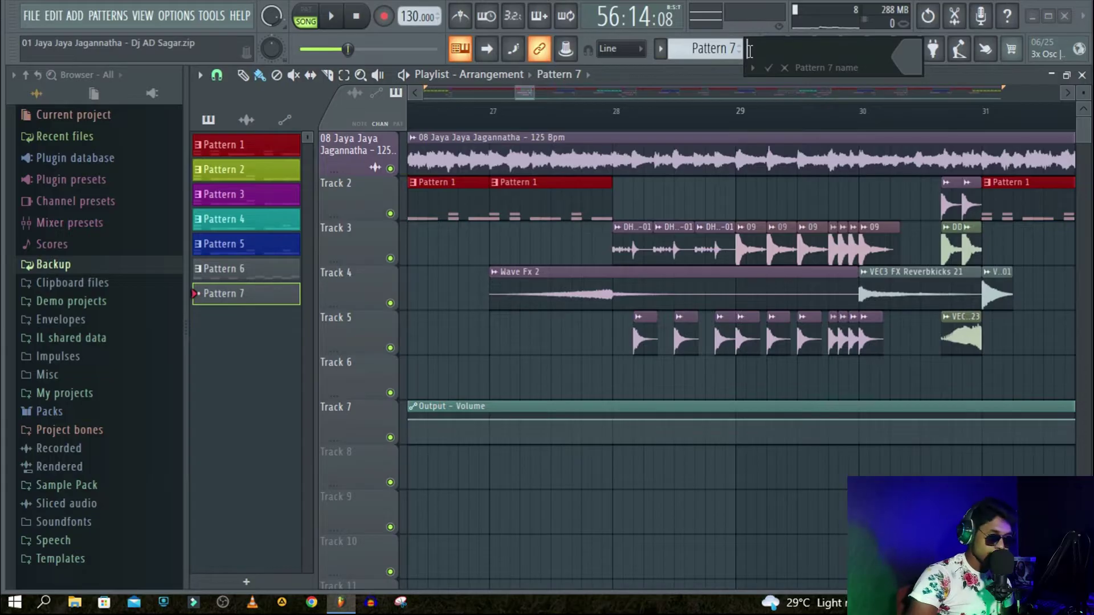
key("Return")
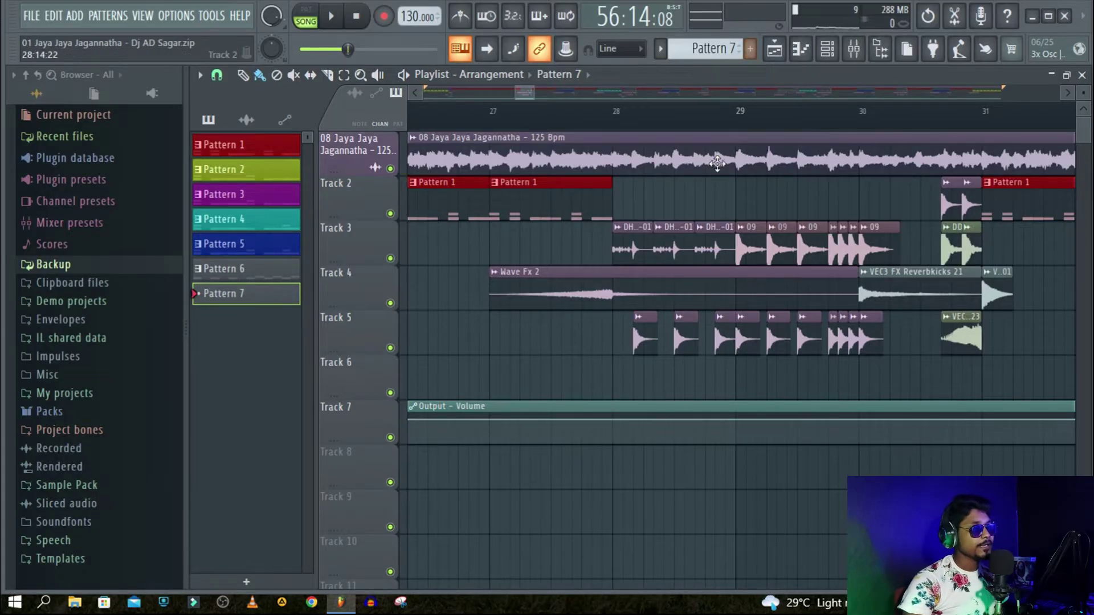
scroll(726, 115, "down", 2)
scroll(915, 113, "up", 3)
scroll(917, 117, "down", 1)
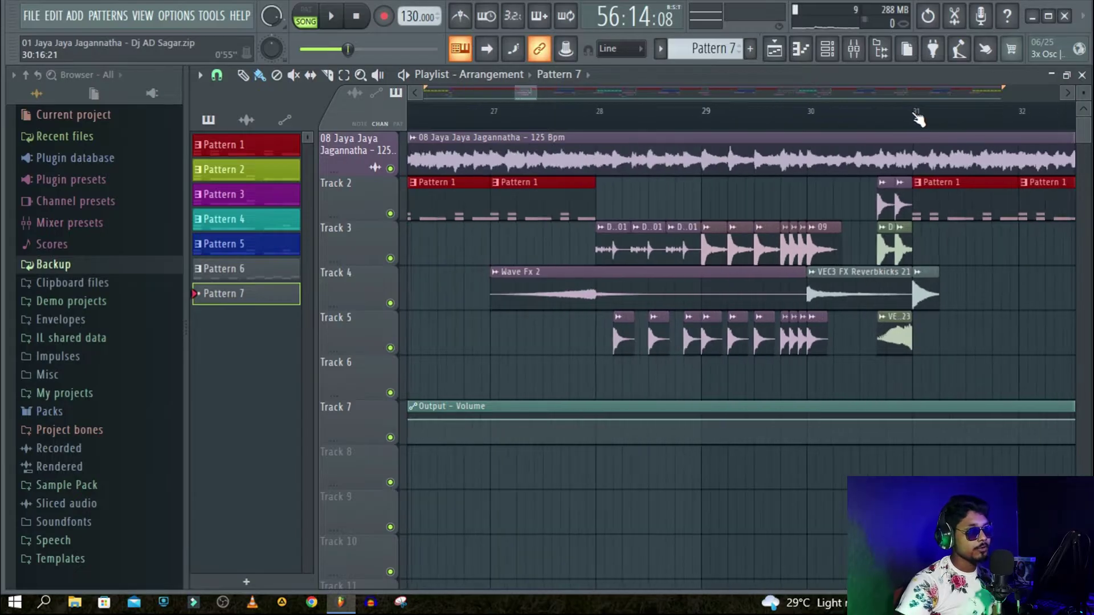
scroll(618, 118, "up", 1)
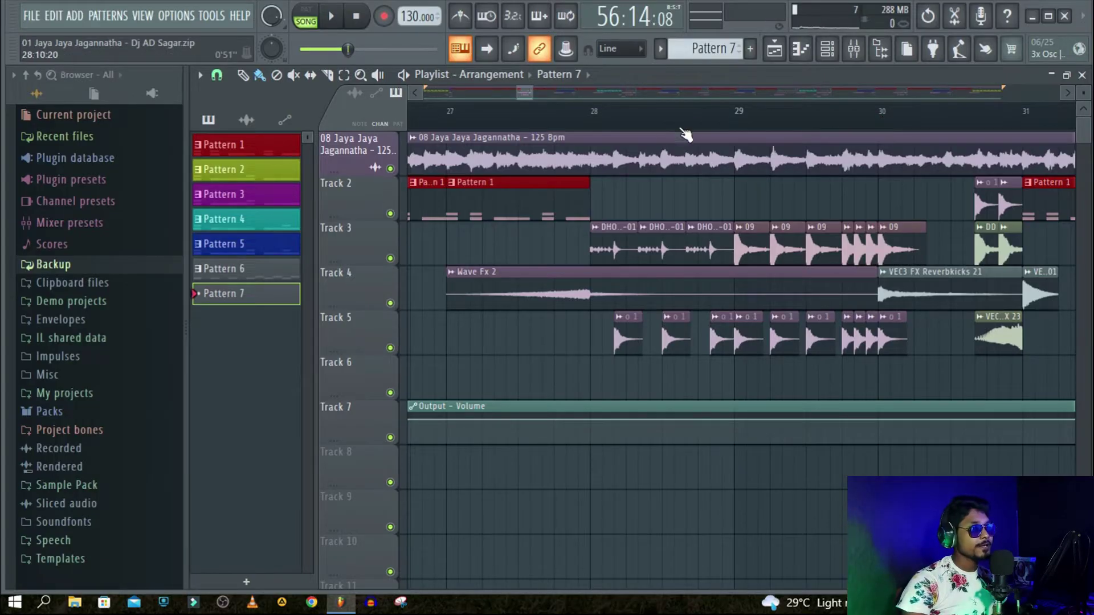
scroll(695, 122, "down", 1)
left_click(608, 472)
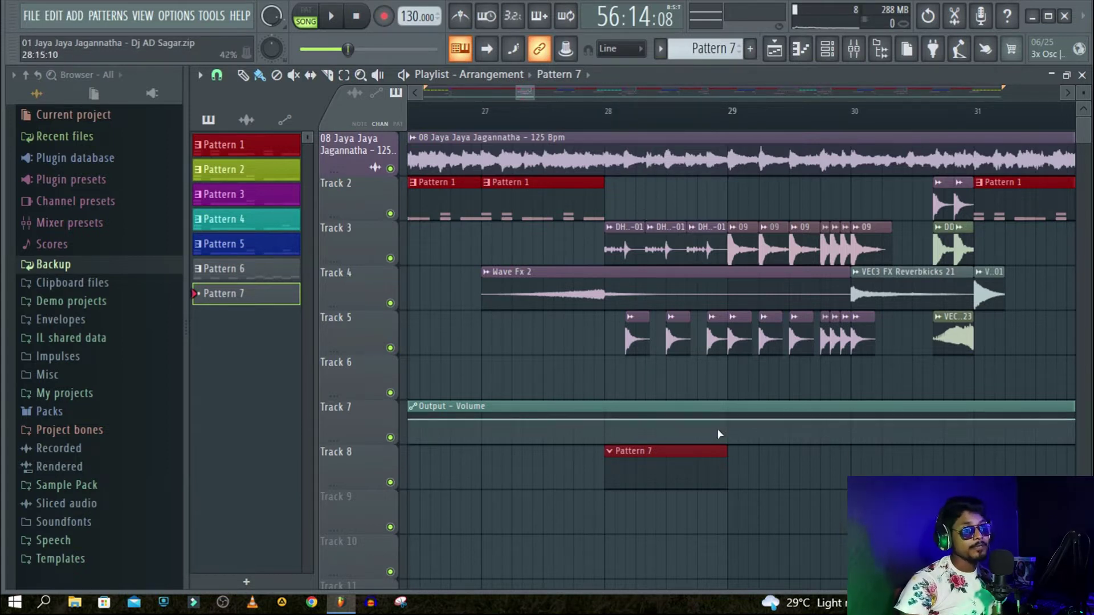
Extend the Pattern 7 clip on Track 8 so that it runs from bar 28 to the start of bar 30.
left_click_drag(729, 455, 846, 482)
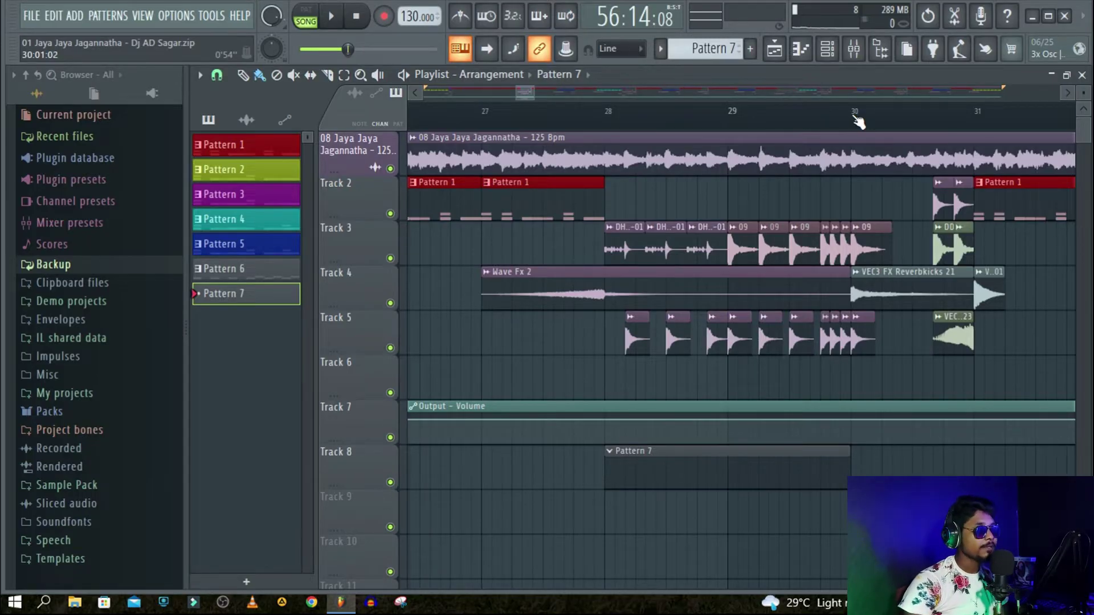
scroll(769, 171, "down", 1)
scroll(745, 182, "up", 1)
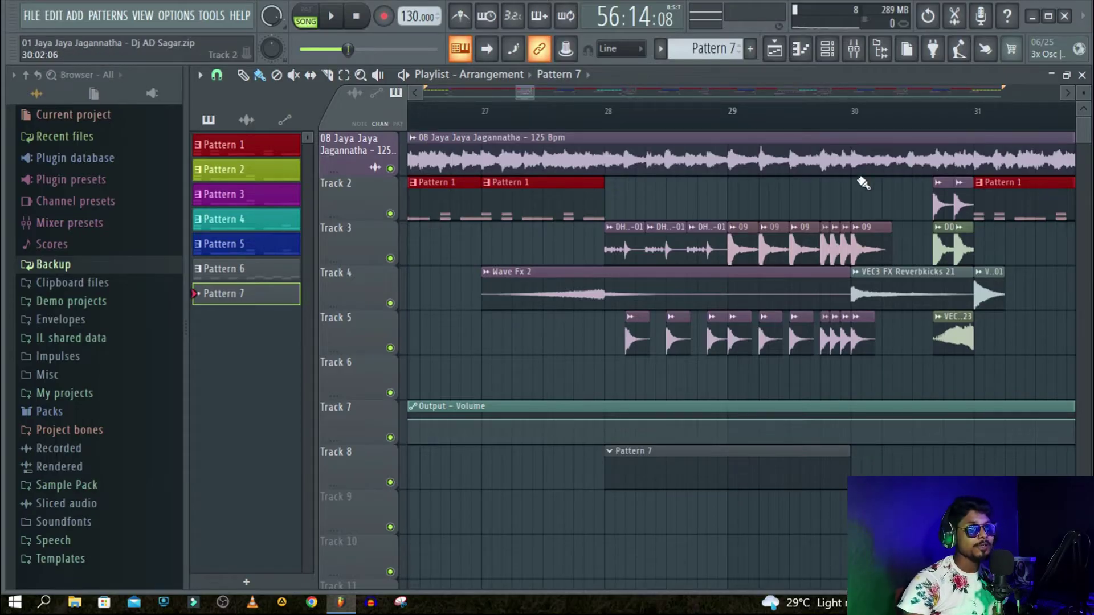
Show the channel rack for Pattern 7 and filter its channels to Unsorted.
left_click(829, 54)
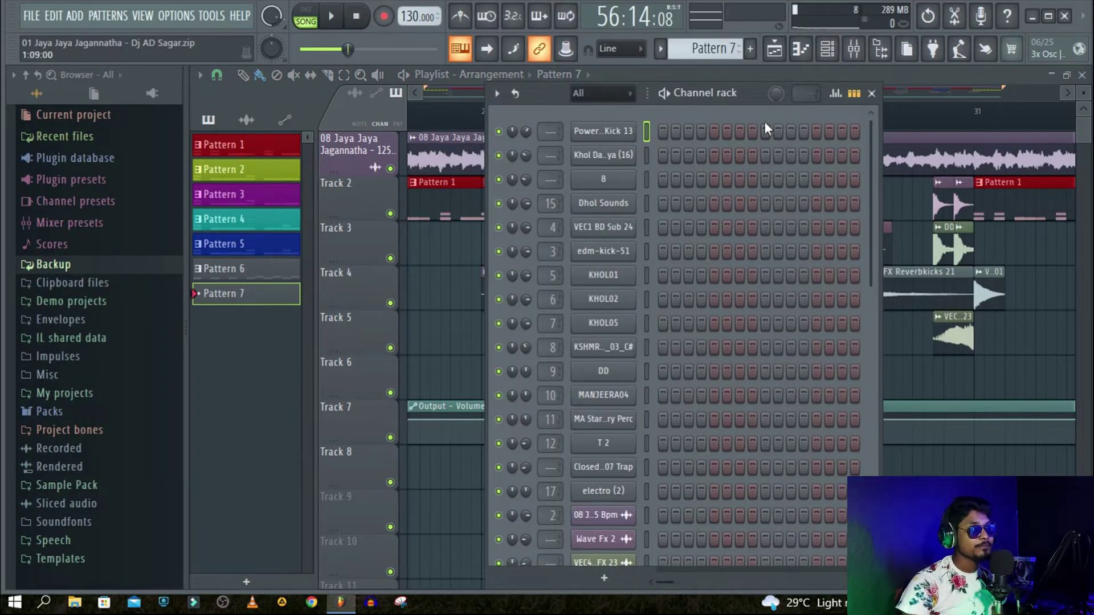
left_click_drag(747, 91, 830, 64)
scroll(832, 322, "down", 3)
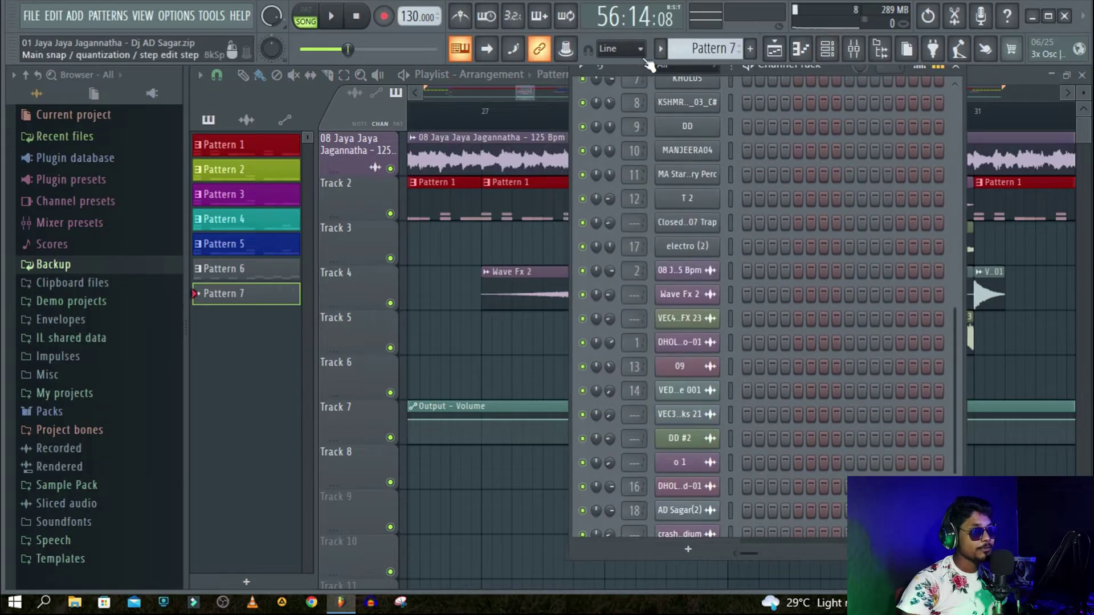
left_click(688, 69)
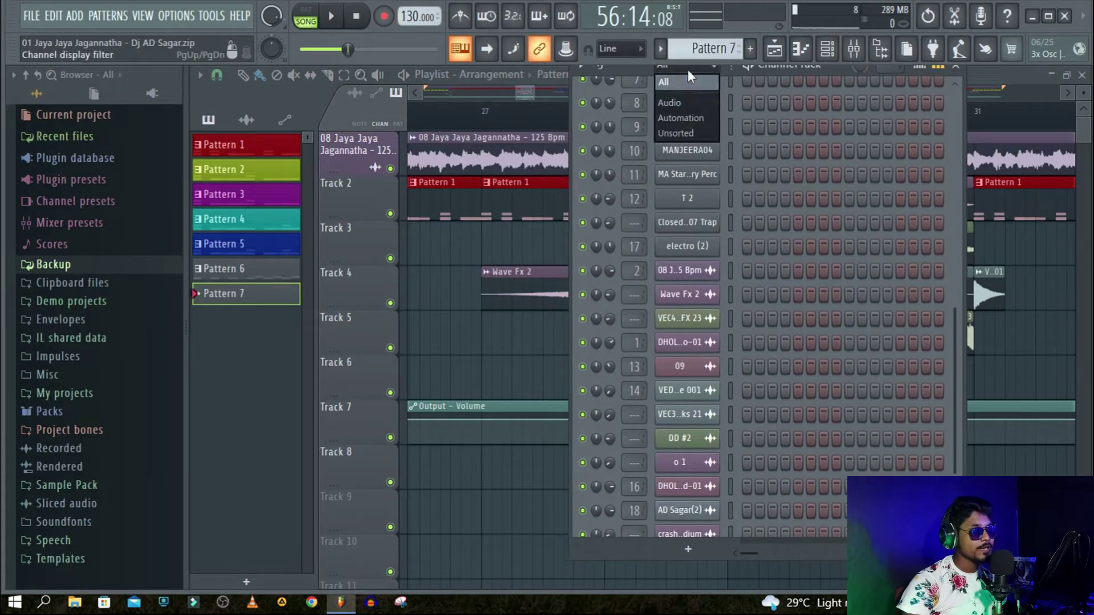
left_click(669, 133)
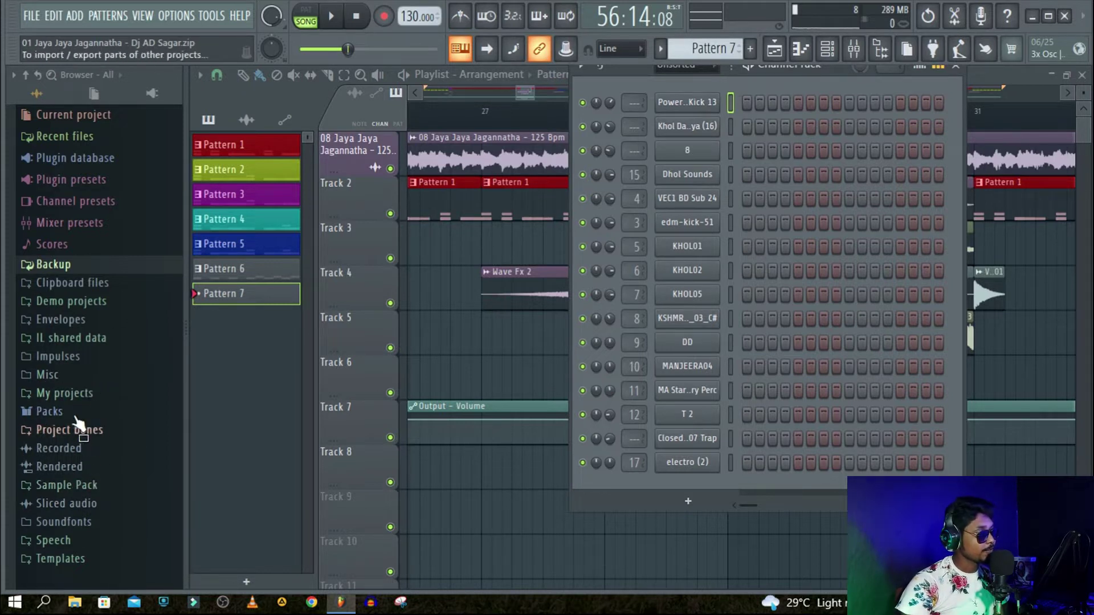
Find the Fill Sample folder within Sample Pack and audition the samples 09, Nal - Fill and o 1.
left_click(69, 488)
left_click(68, 489)
scroll(105, 405, "down", 15)
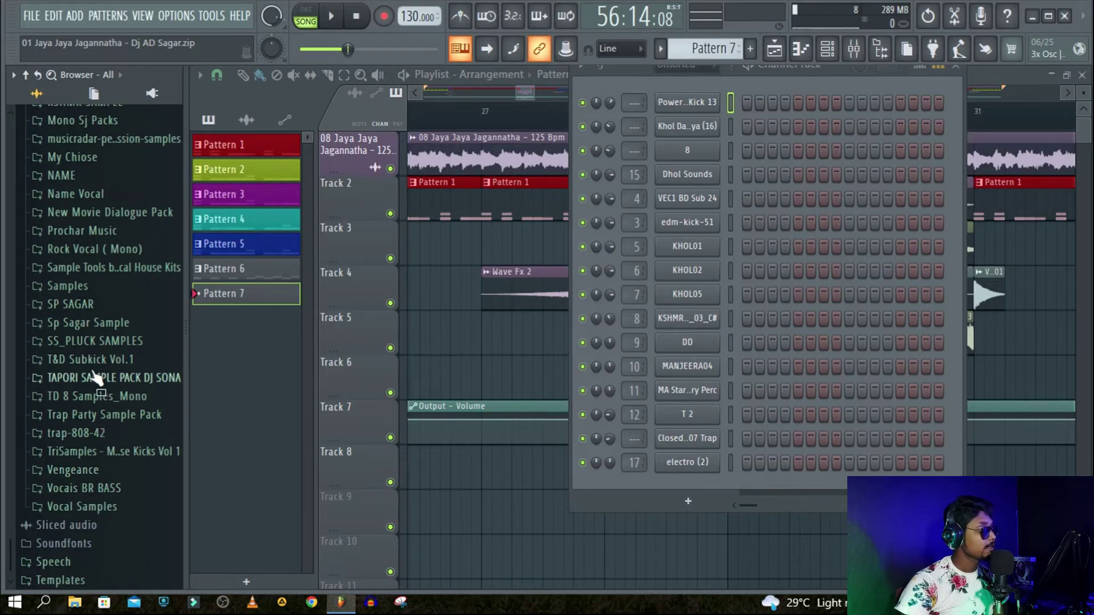
scroll(86, 245, "up", 2)
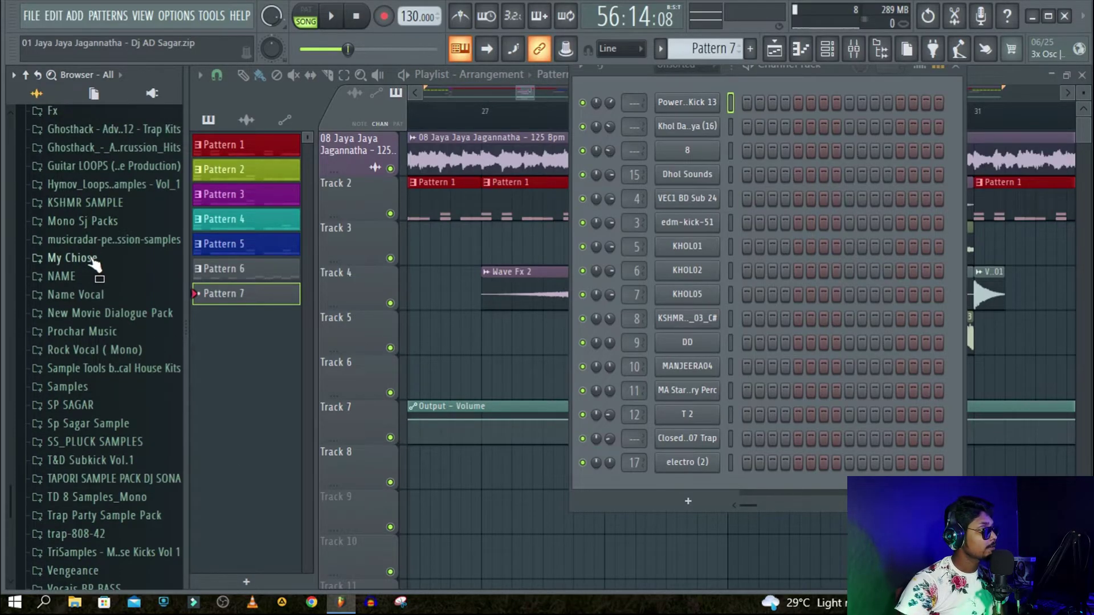
scroll(91, 254, "up", 2)
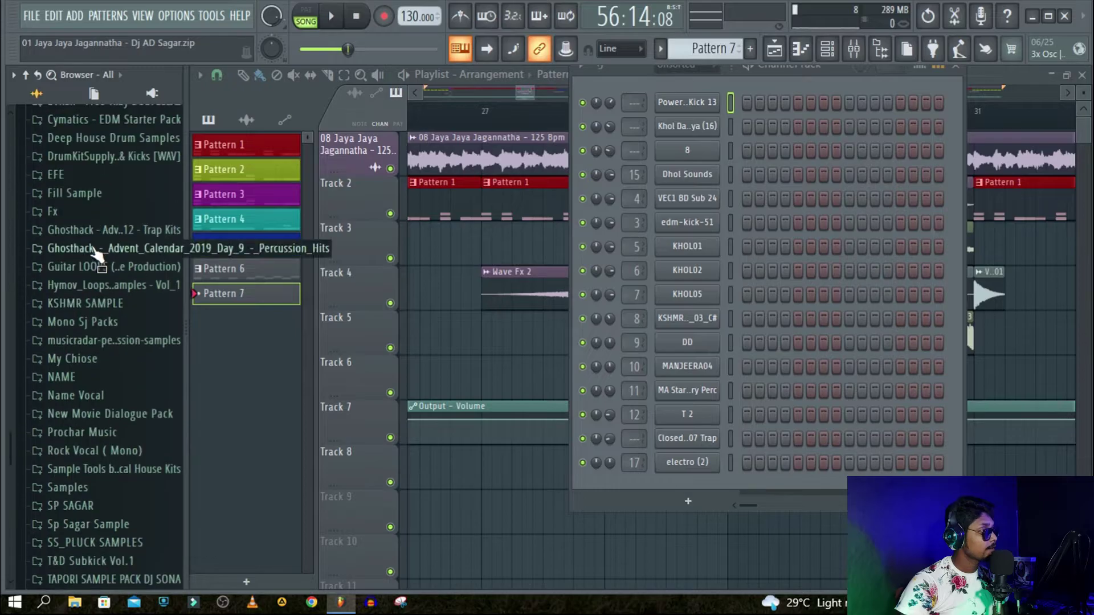
left_click(63, 196)
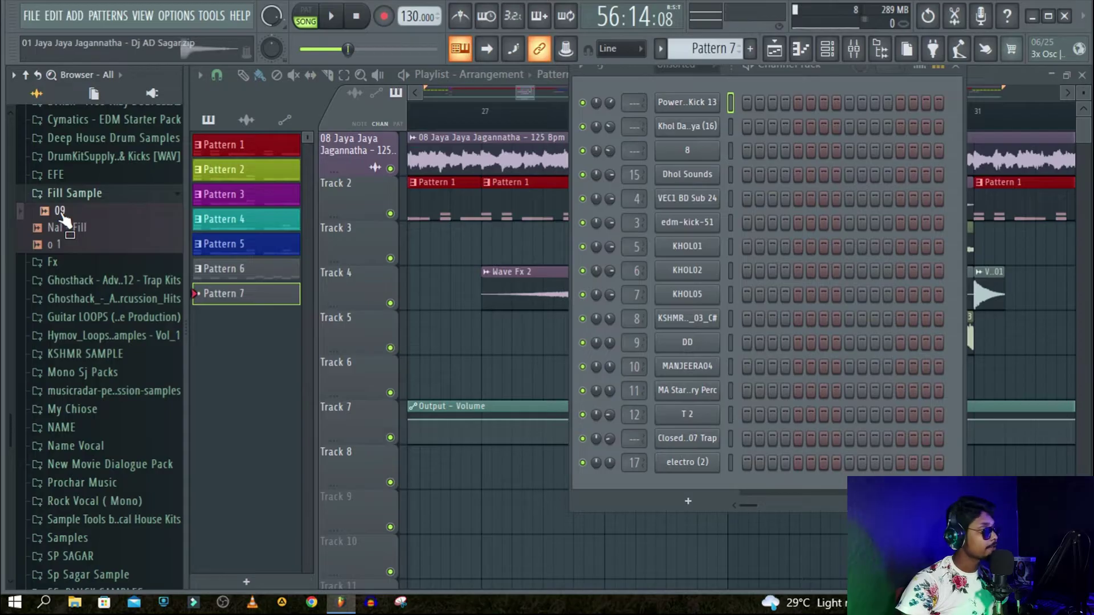
left_click(63, 228)
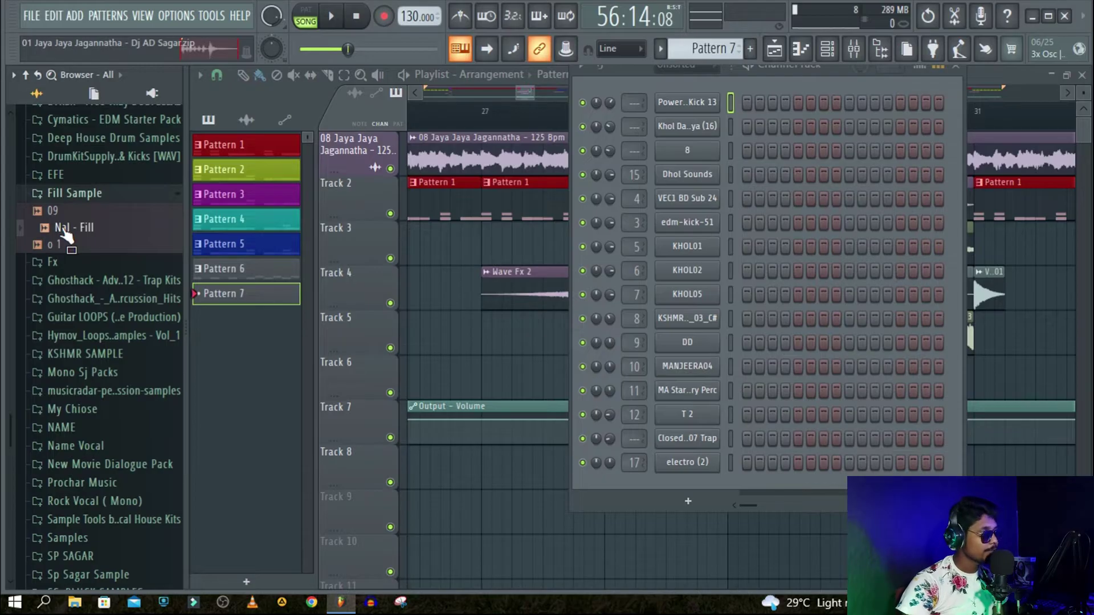
left_click(54, 245)
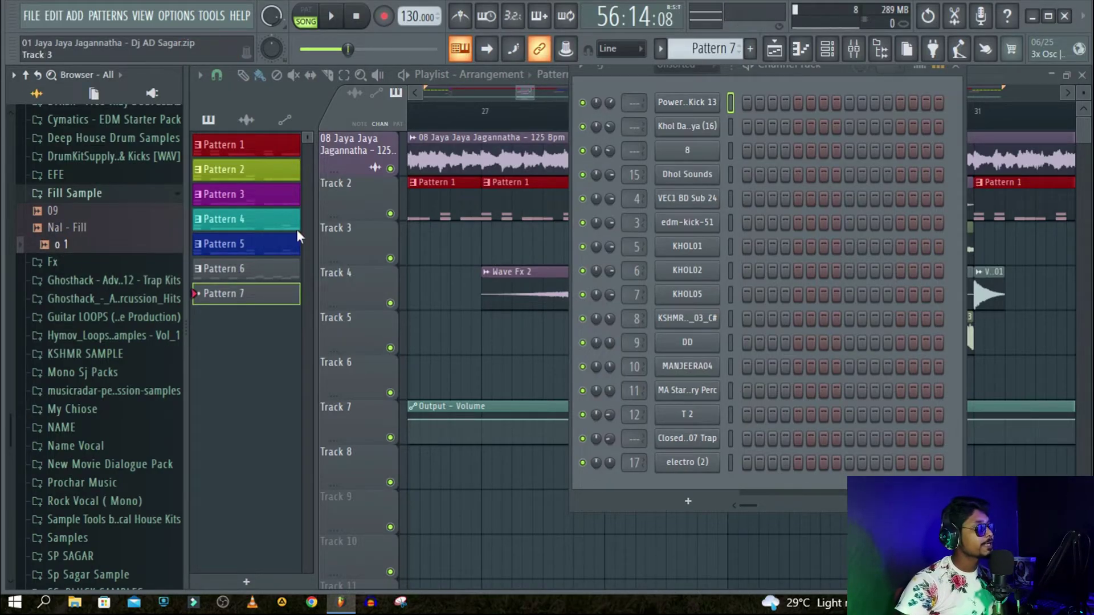
Add the samples 09, Nal - Fill and o 1 as new channels at the end of the channel rack.
left_click_drag(51, 217, 686, 485)
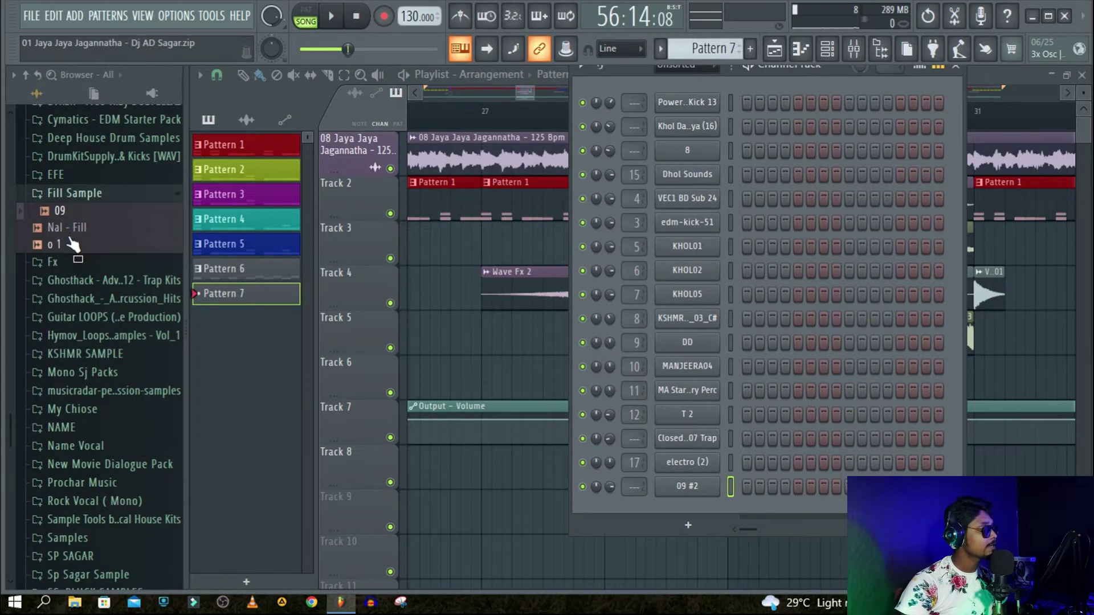
left_click_drag(68, 227, 691, 511)
left_click_drag(41, 248, 689, 527)
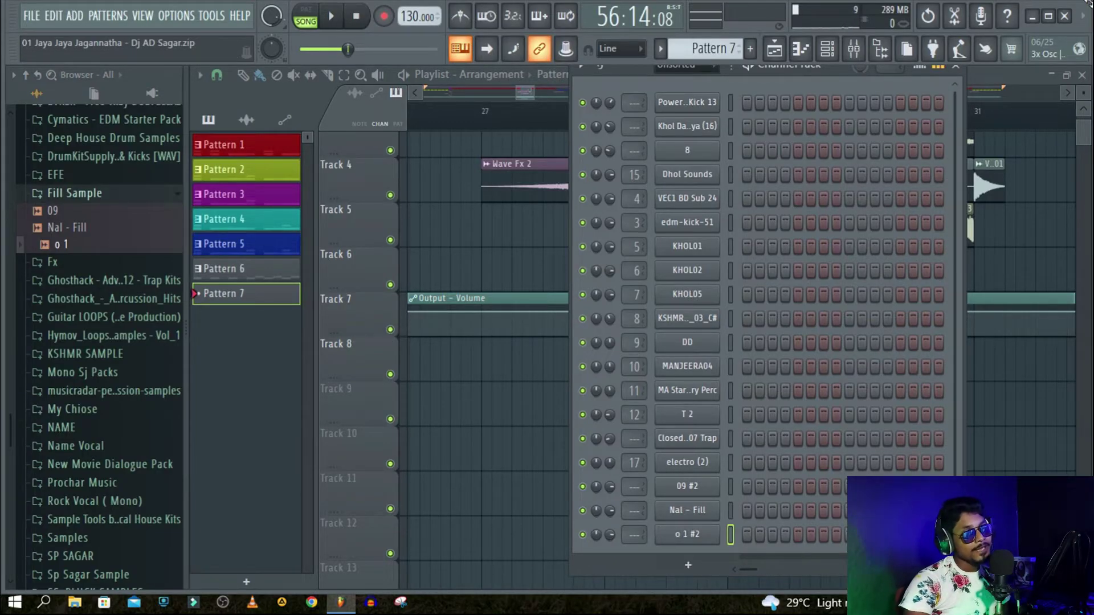
Examine how the dholak, 09 and o 1 clips on Tracks 3 and 5 are spaced from bar 28 to bar 29.
left_click_drag(832, 74, 1060, 96)
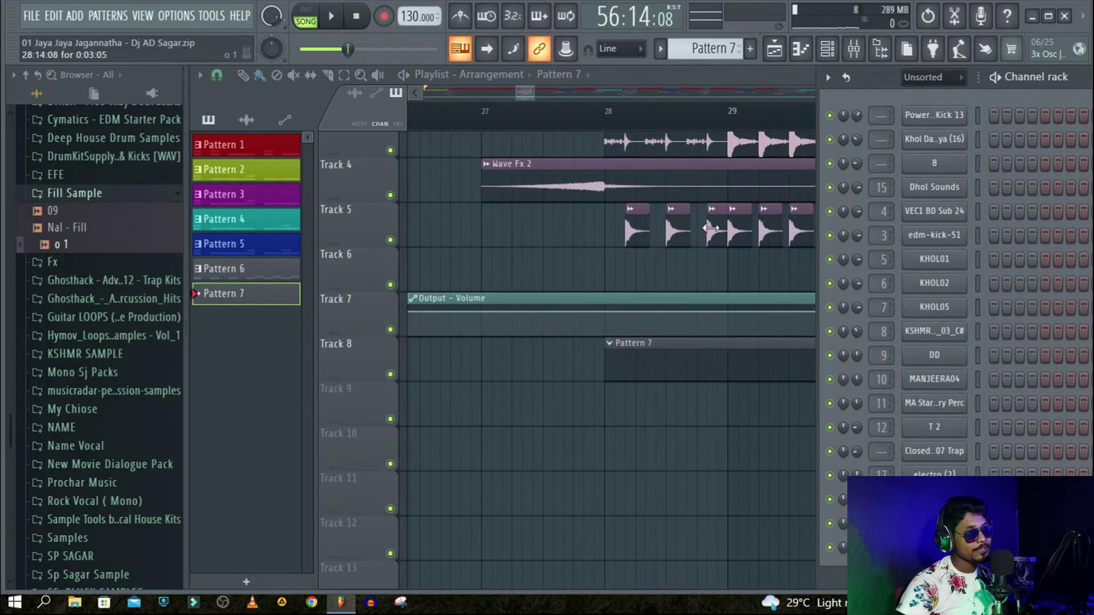
scroll(650, 188, "up", 1)
scroll(672, 146, "up", 2)
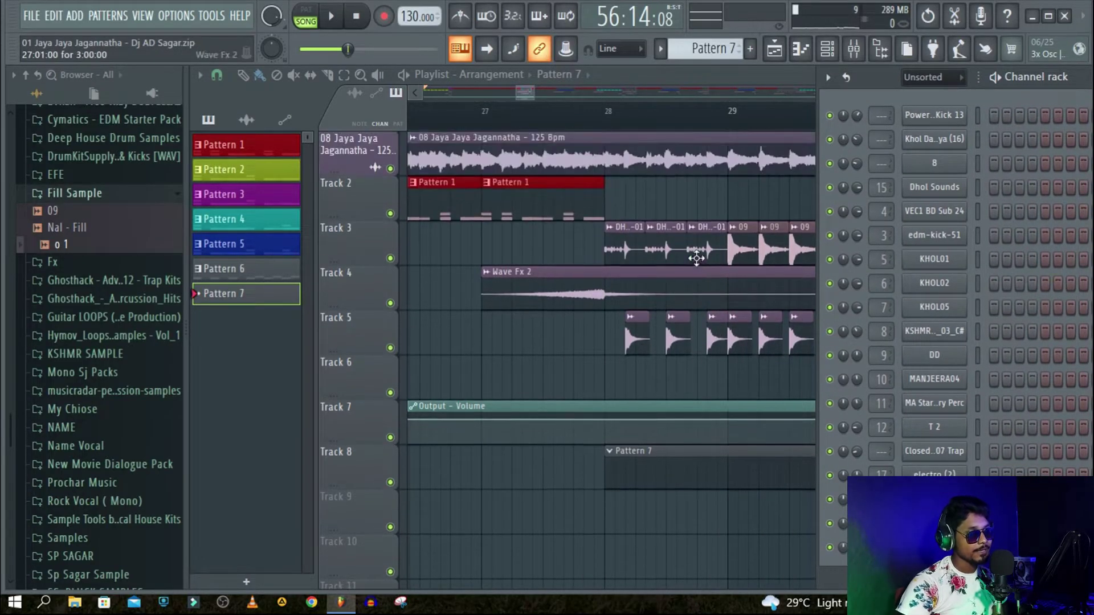
scroll(655, 122, "up", 2)
scroll(660, 122, "up", 1)
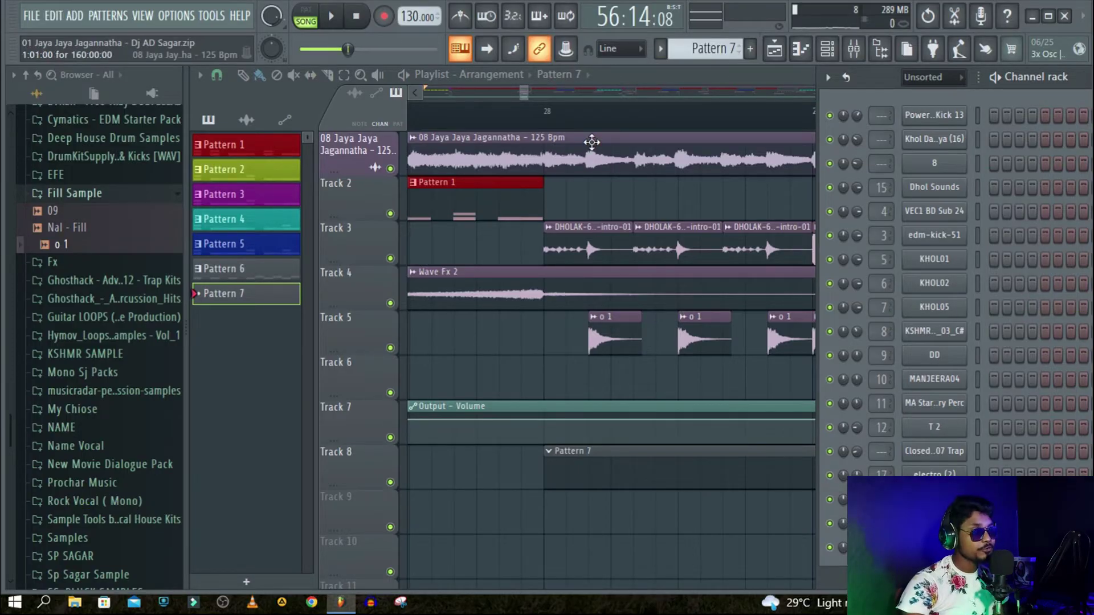
scroll(581, 114, "down", 2)
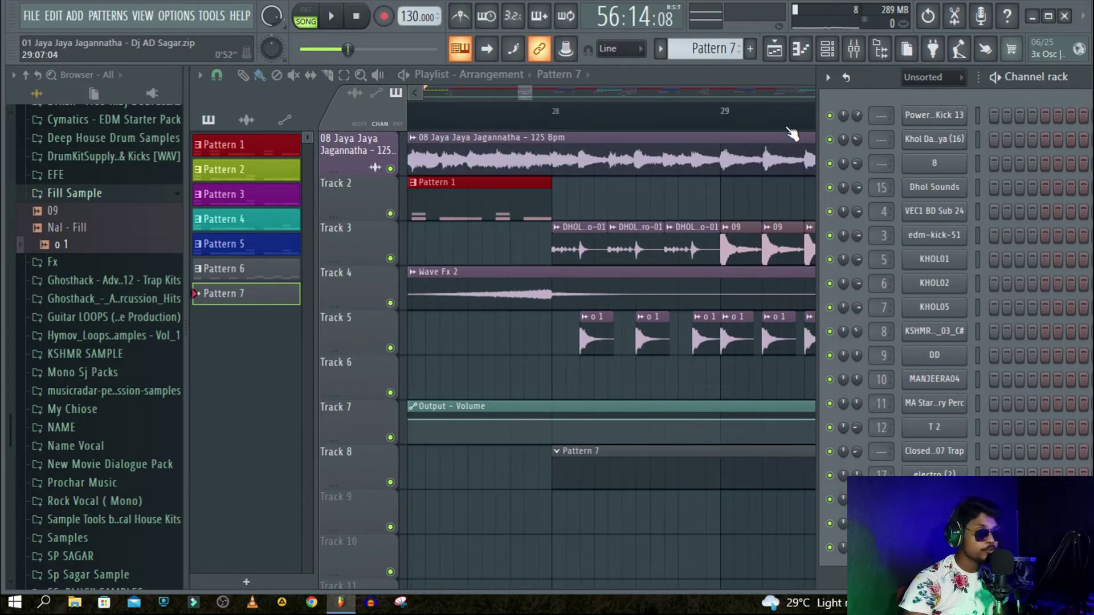
scroll(715, 131, "down", 1)
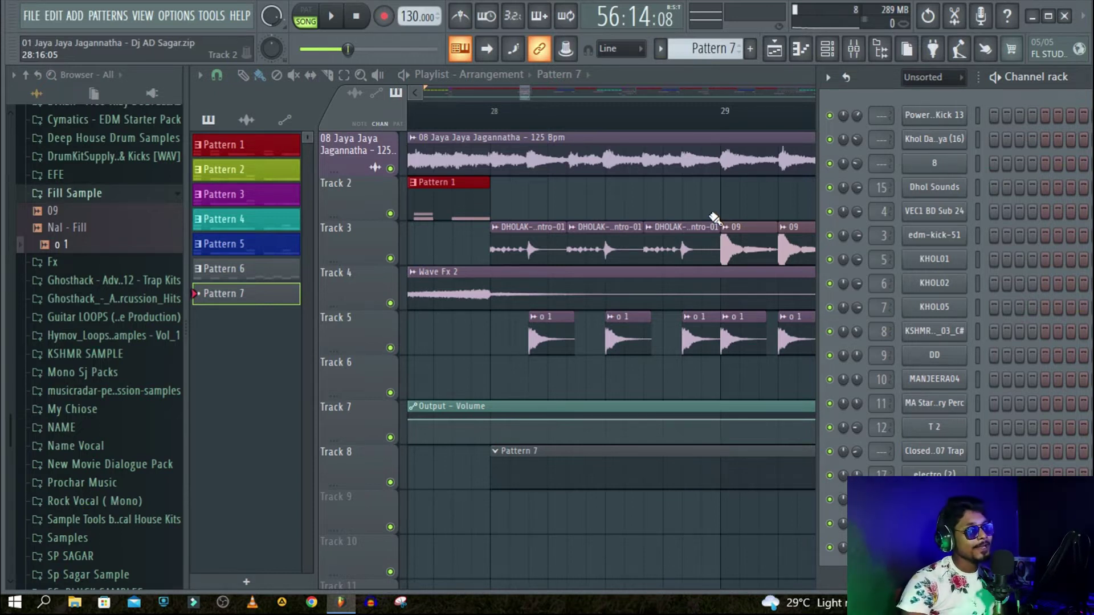
scroll(524, 119, "up", 2)
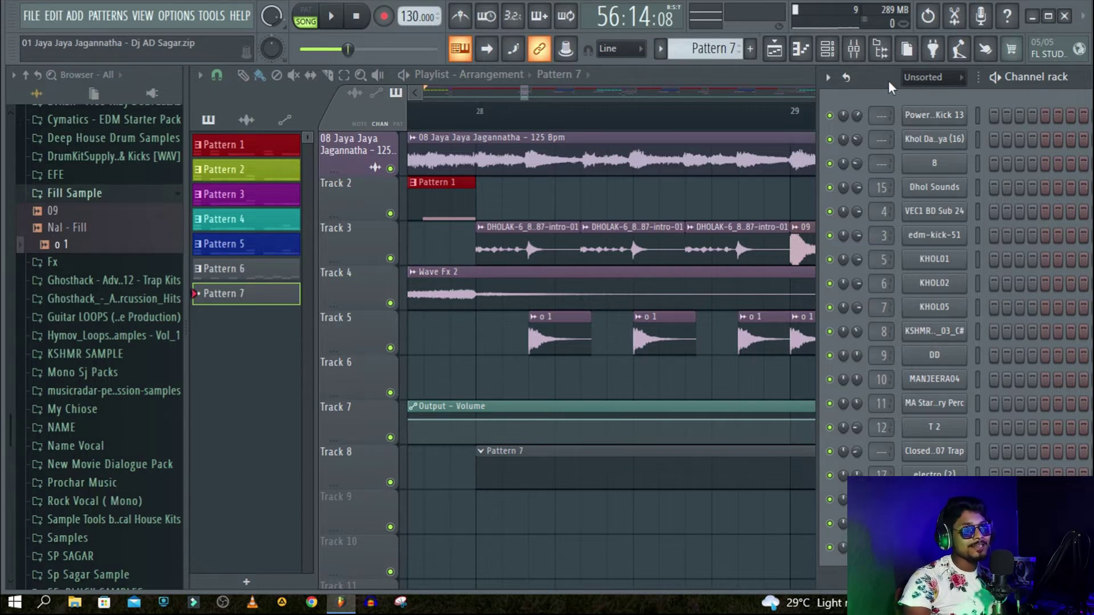
Bring the channel rack back into view and open the Nal - Fill channel's piano roll maximized.
left_click_drag(884, 80, 631, 67)
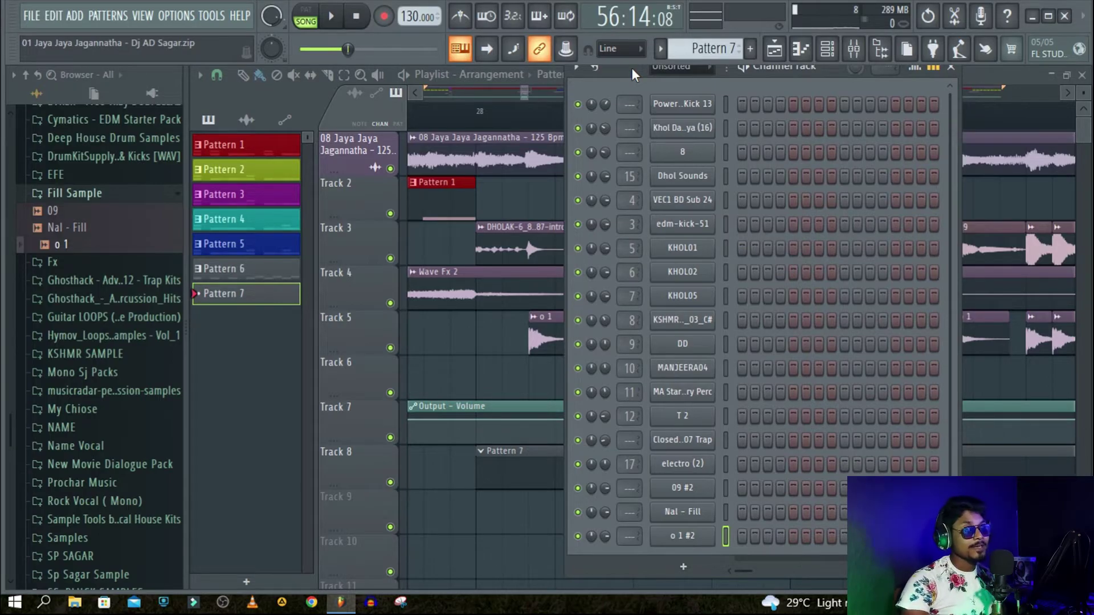
left_click(682, 512)
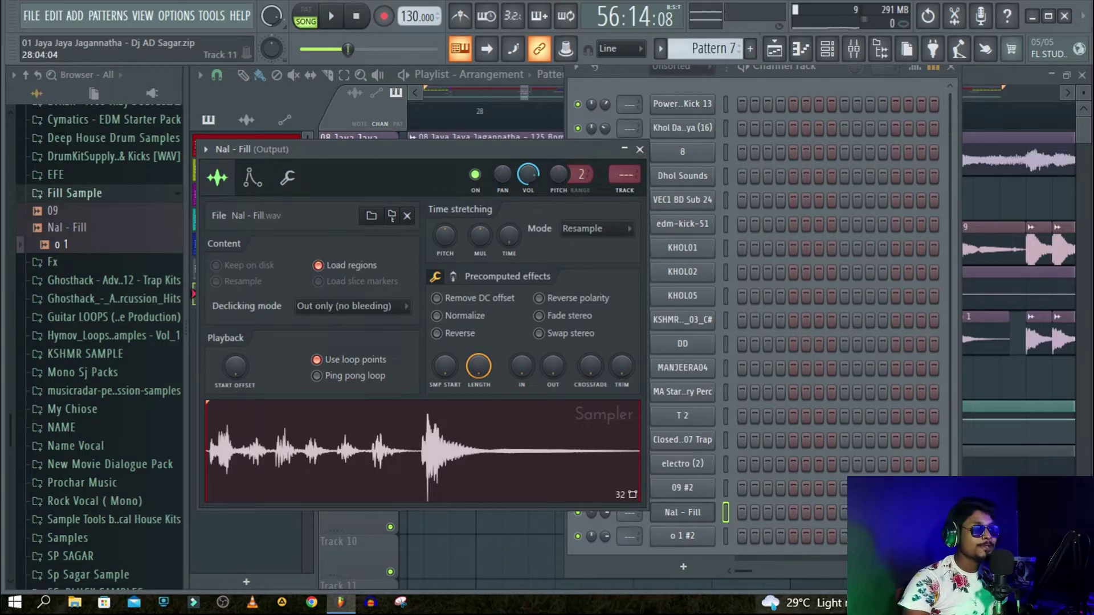
left_click(639, 149)
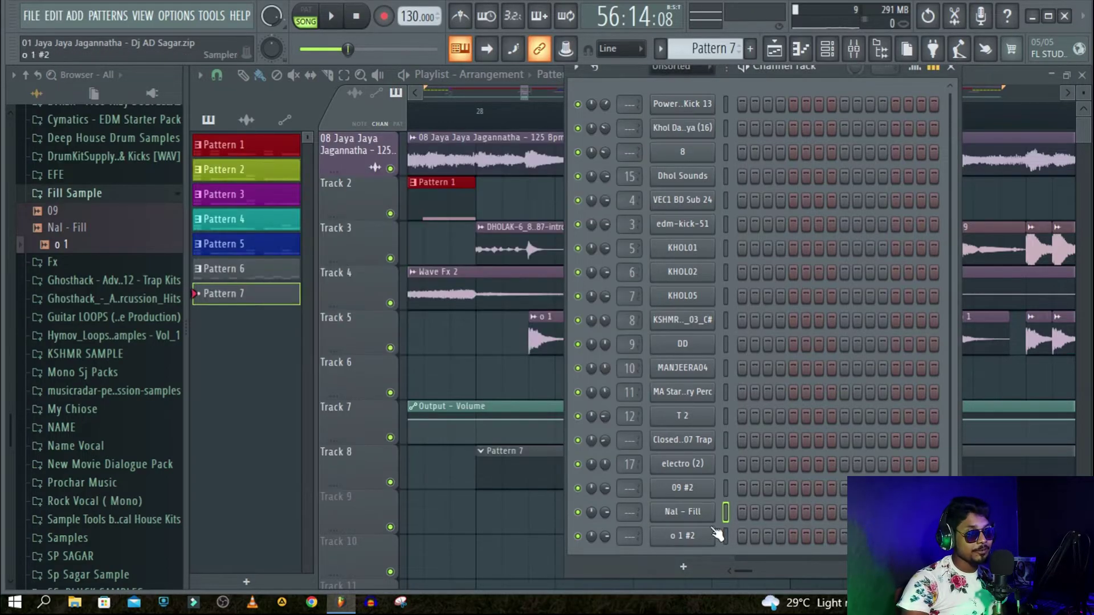
right_click(698, 513)
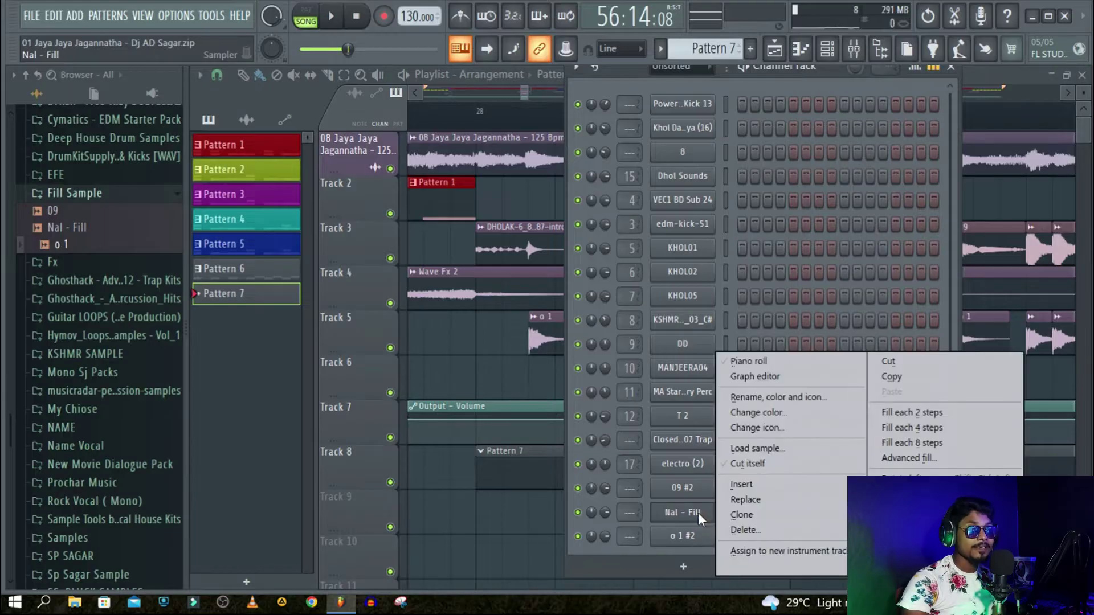
left_click(763, 361)
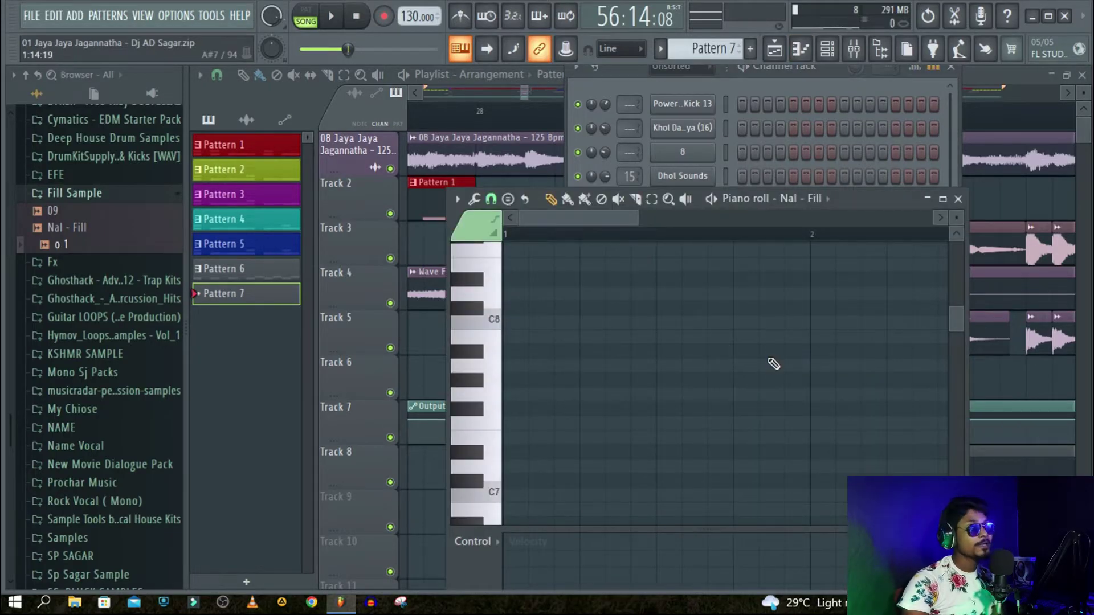
left_click(946, 203)
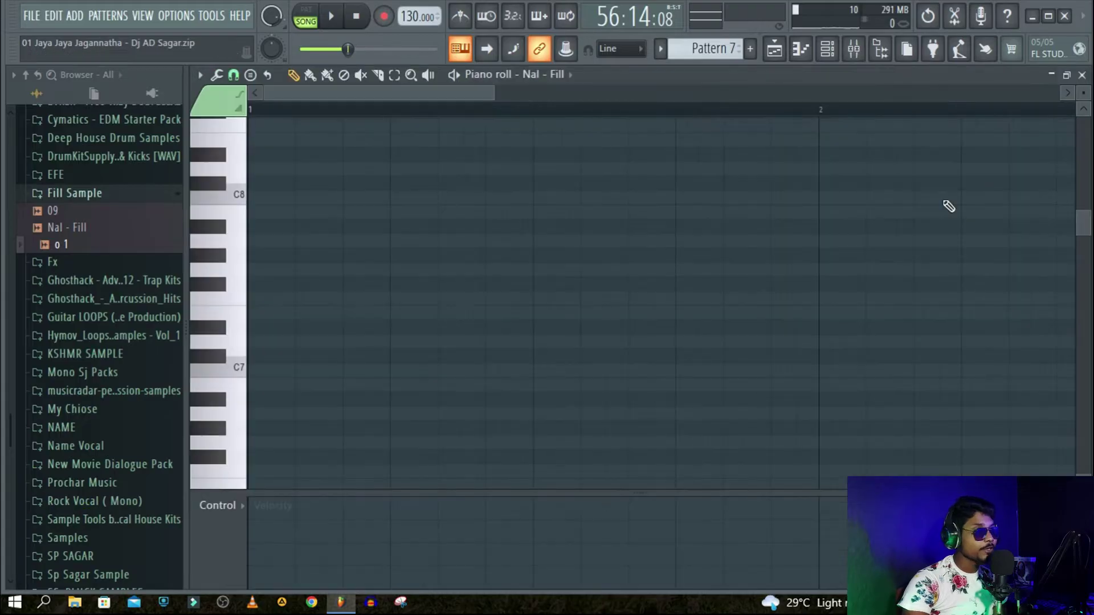
Using 1/3 beat snap, fill bar 1 of Nal - Fill with three consecutive C5 notes, each 0:05:08 long, and close the piano roll.
left_click(233, 75)
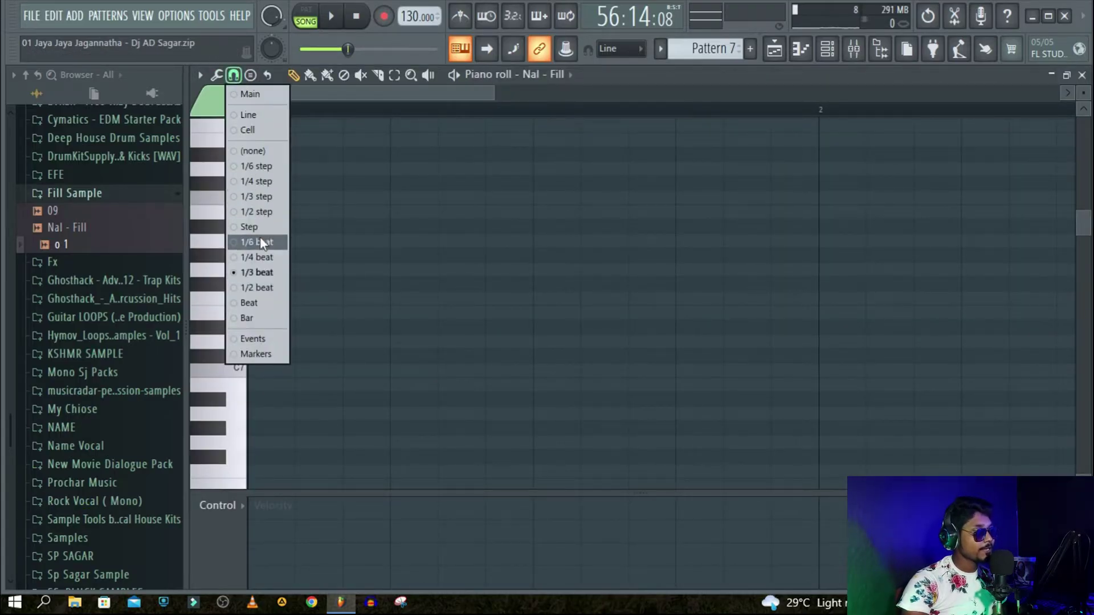
left_click(265, 272)
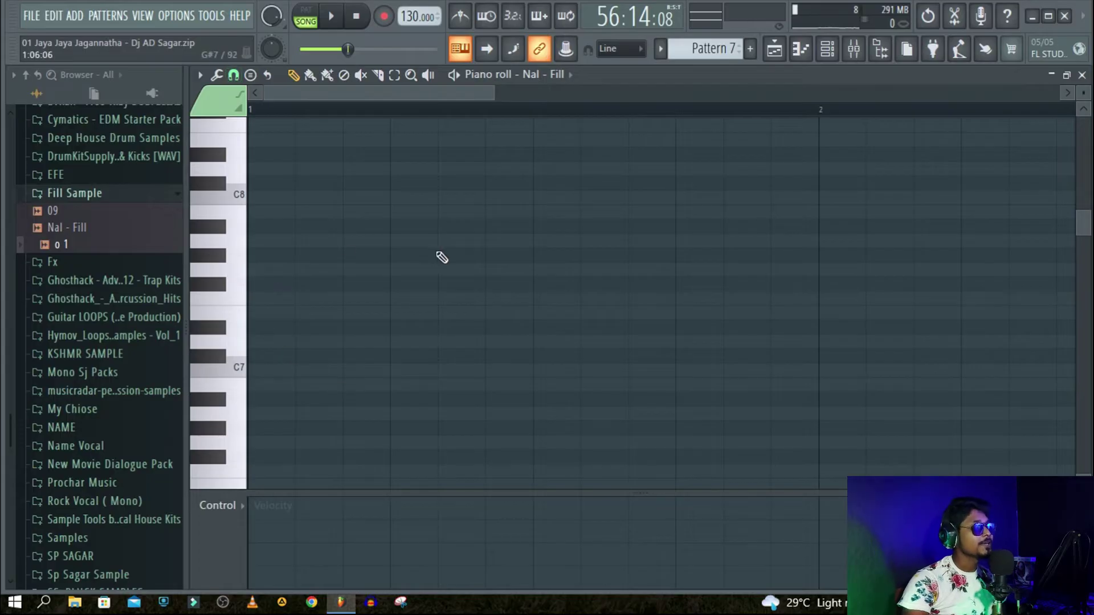
scroll(442, 257, "down", 8)
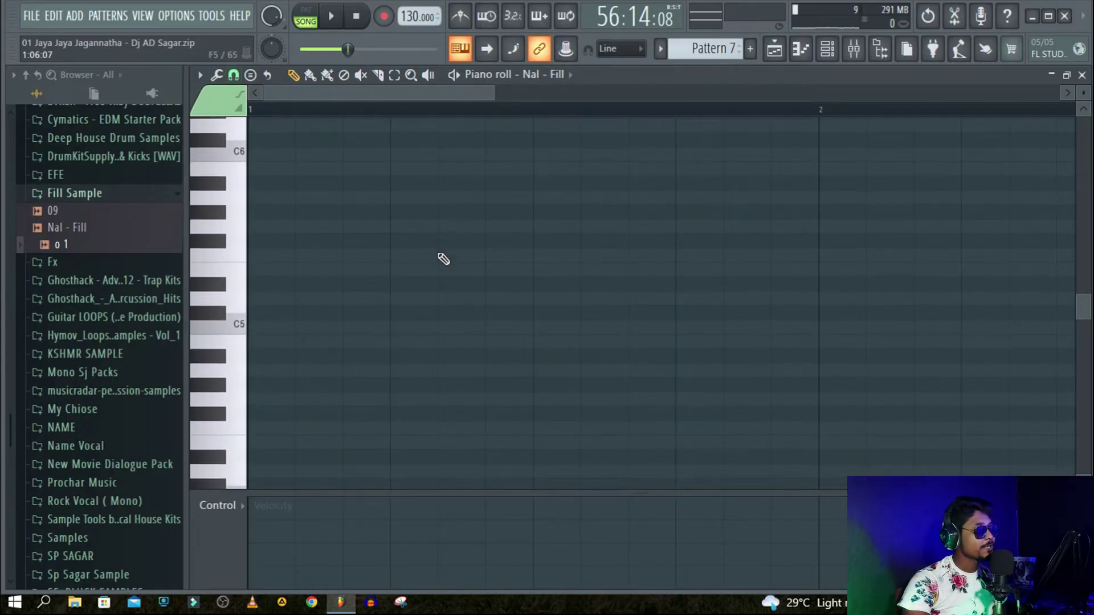
left_click(257, 330)
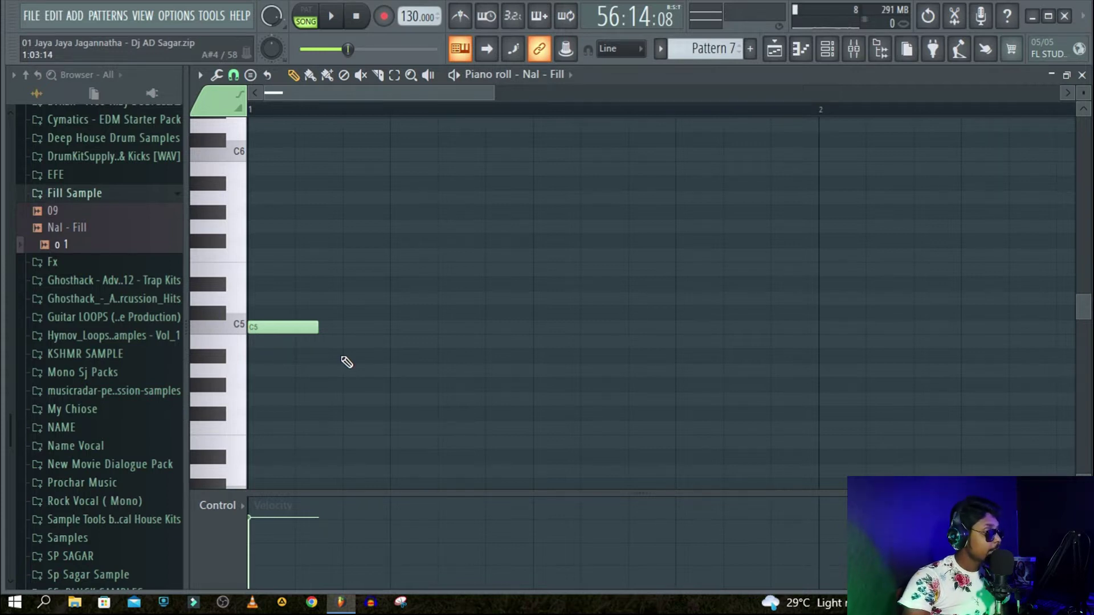
left_click_drag(317, 327, 428, 420)
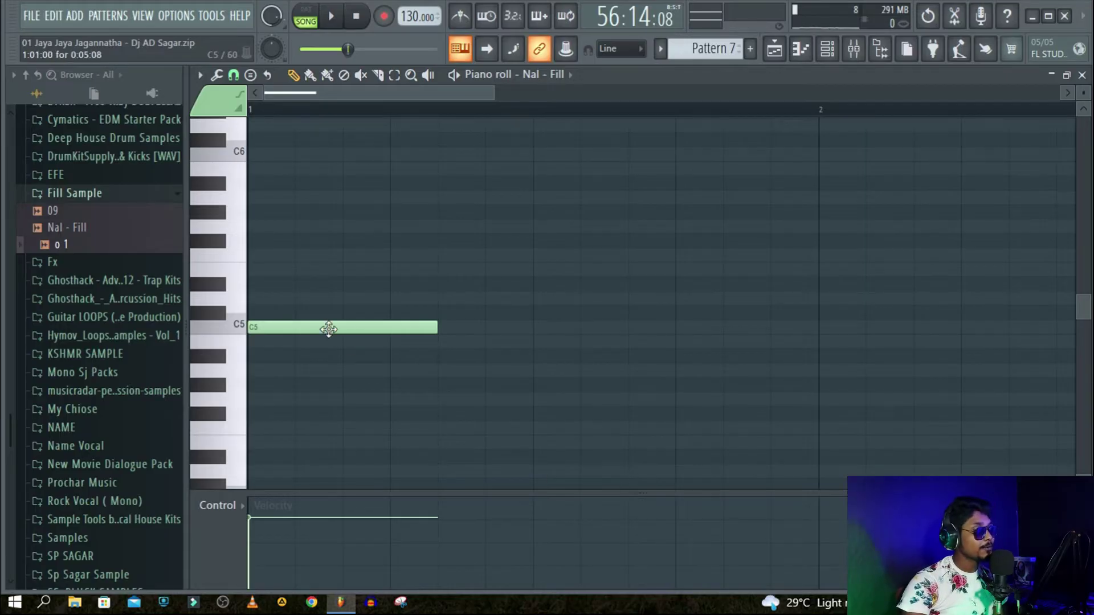
left_click(450, 327)
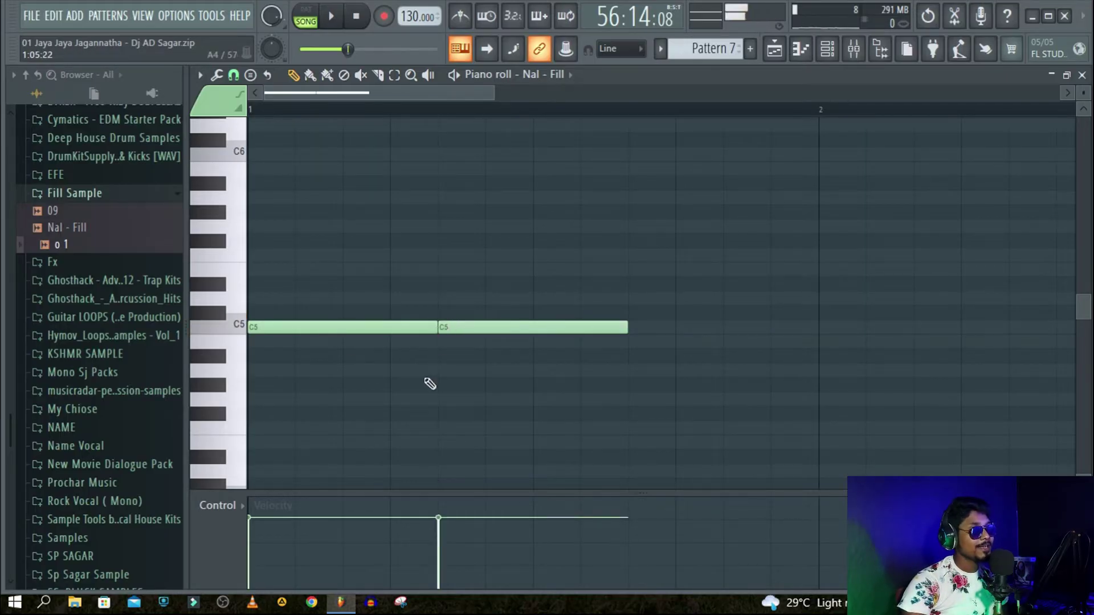
left_click(644, 329)
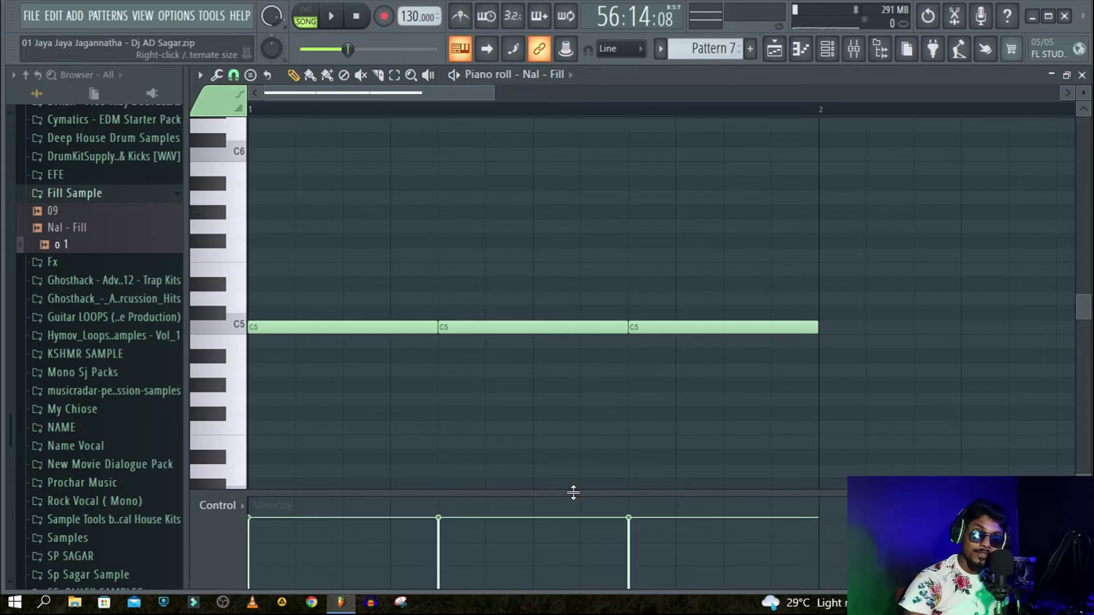
scroll(725, 116, "down", 2)
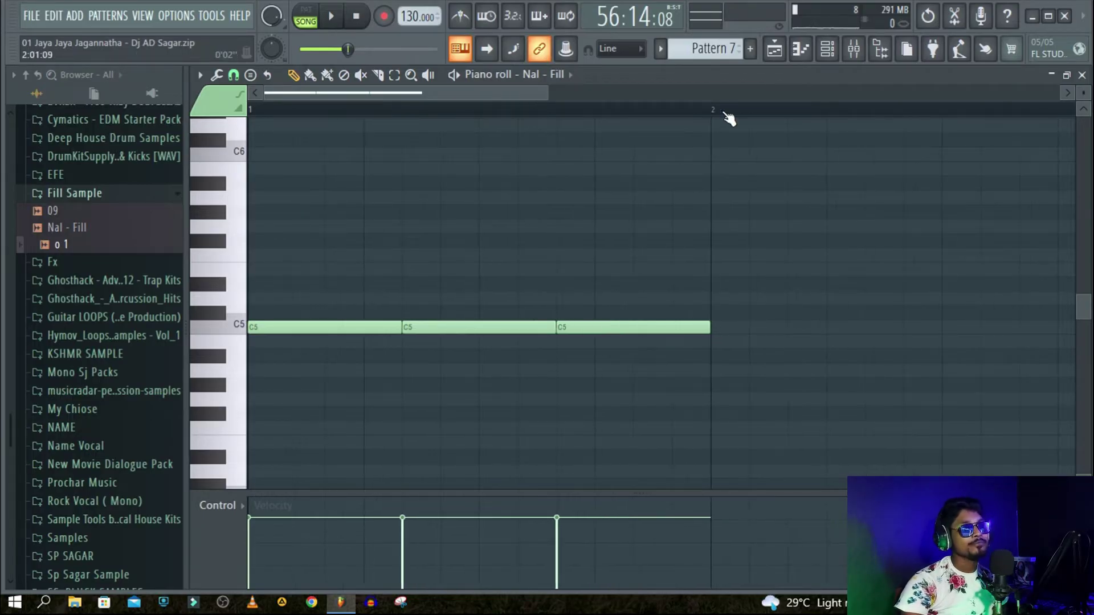
left_click(1082, 74)
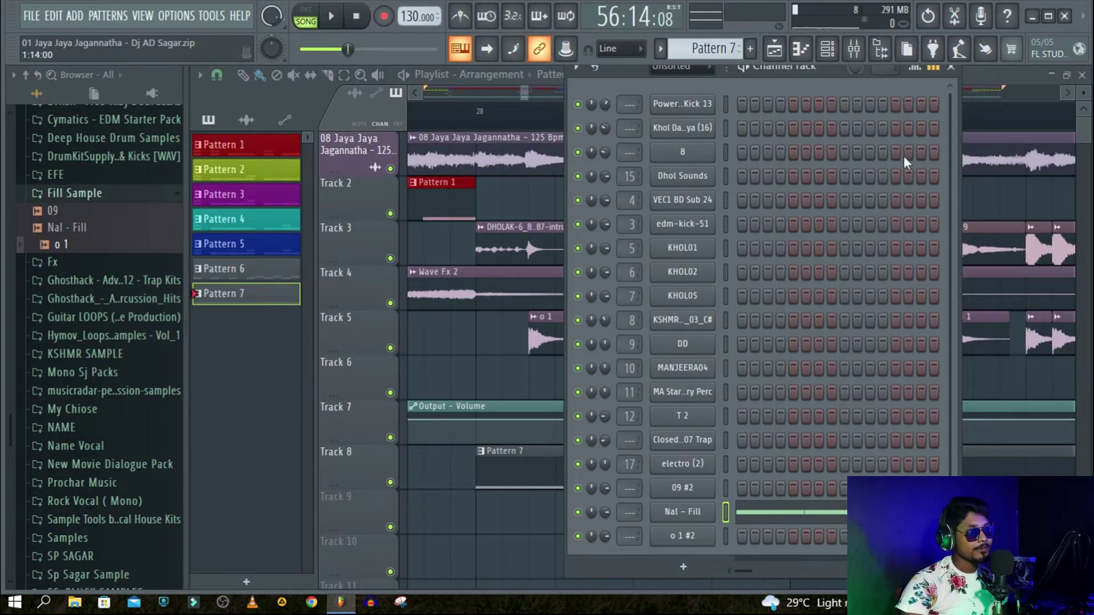
Examine the bar 28 clip spacing and solo Track 5 to audition its o 1 hits, restoring all tracks.
left_click_drag(833, 86, 1088, 96)
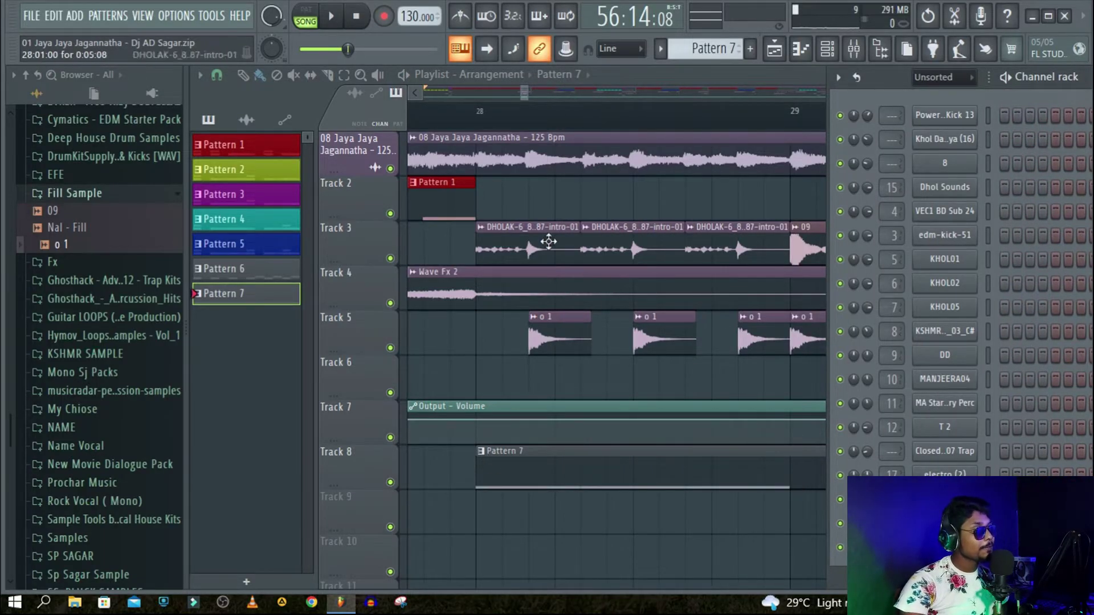
scroll(534, 119, "up", 2)
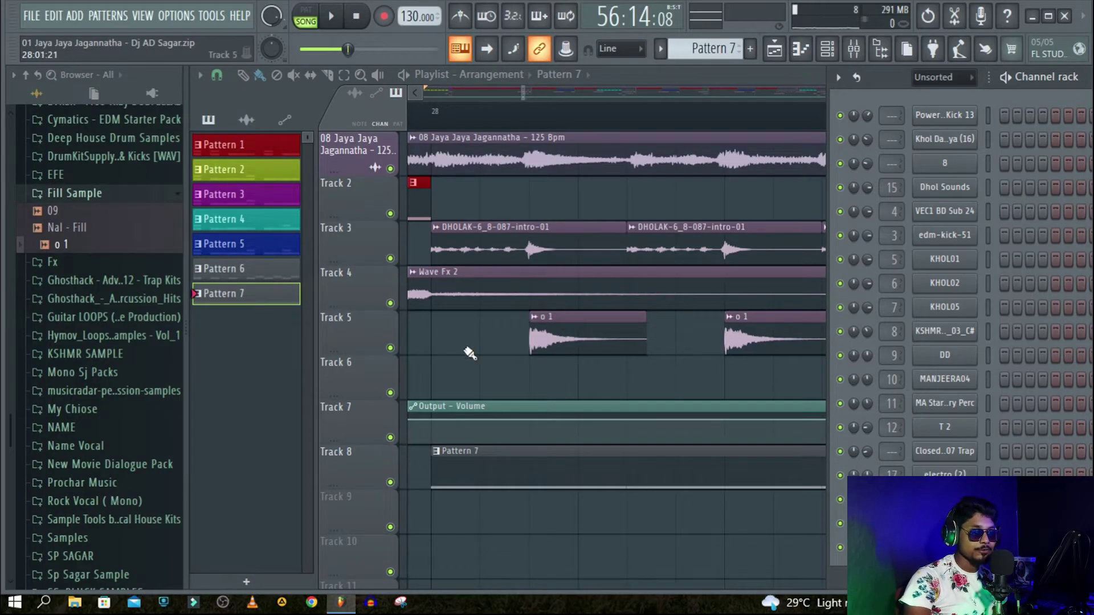
right_click(391, 348)
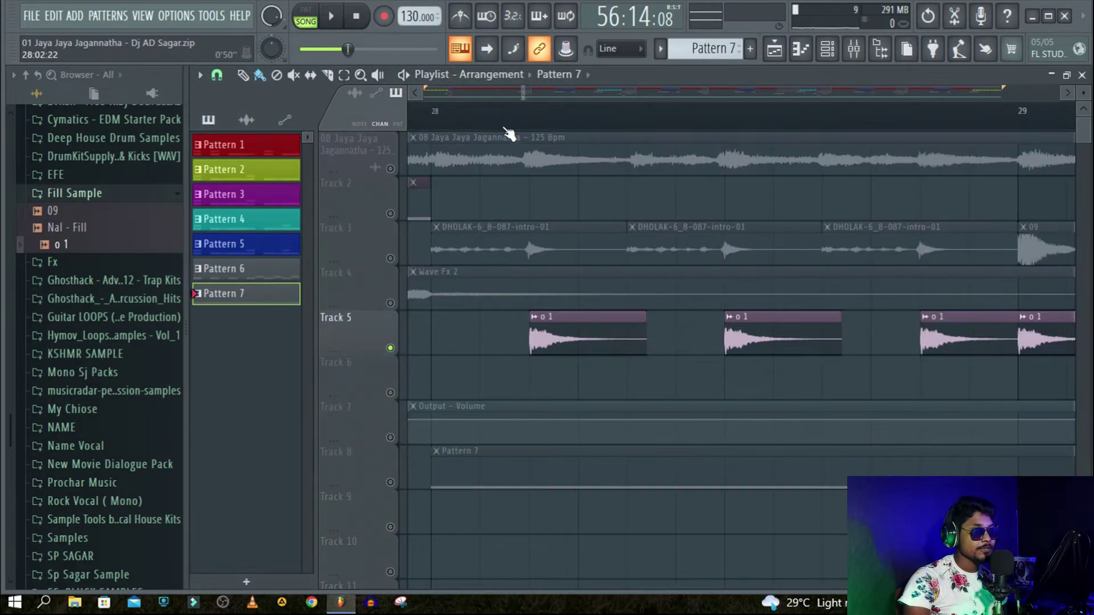
key("space")
key("space")
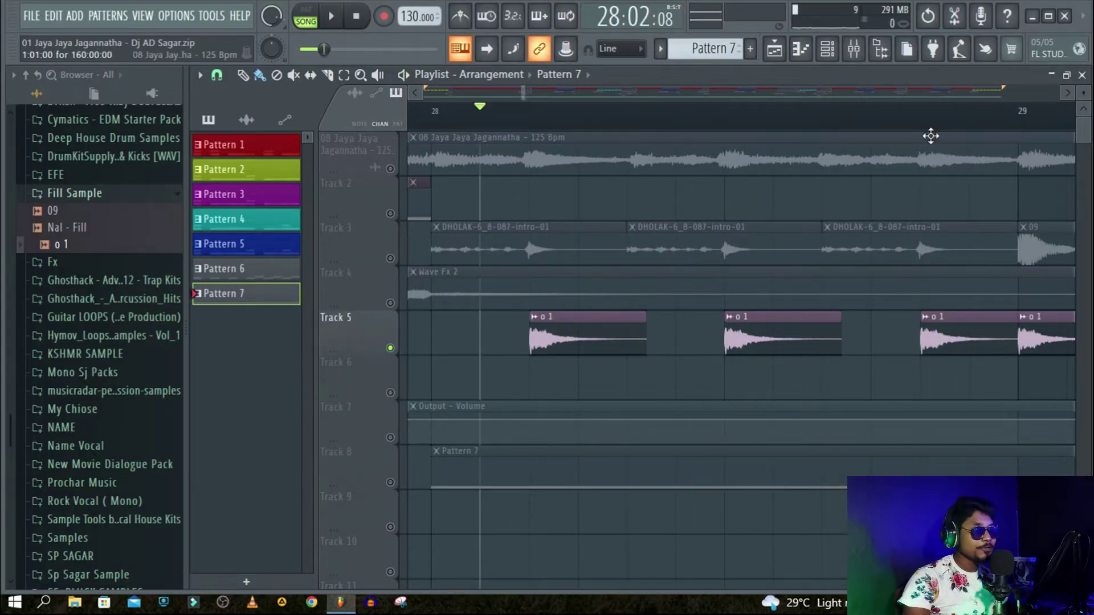
right_click(391, 349)
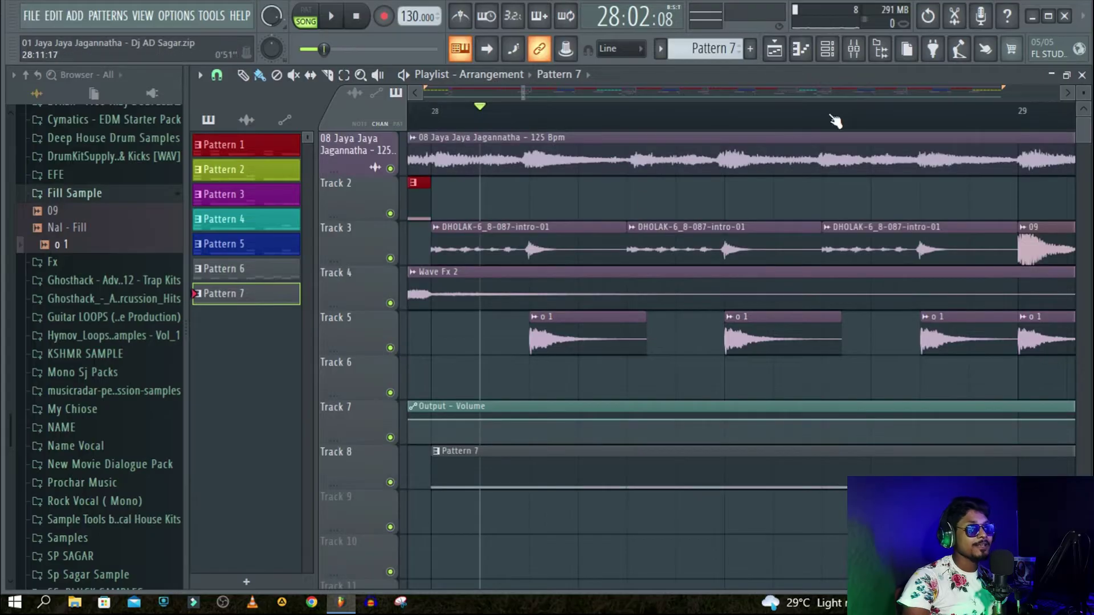
In the o 1 #2 channel's piano roll, place three 0:01:08 C5 notes one beat apart starting at 1:03:16, and close it.
left_click(827, 49)
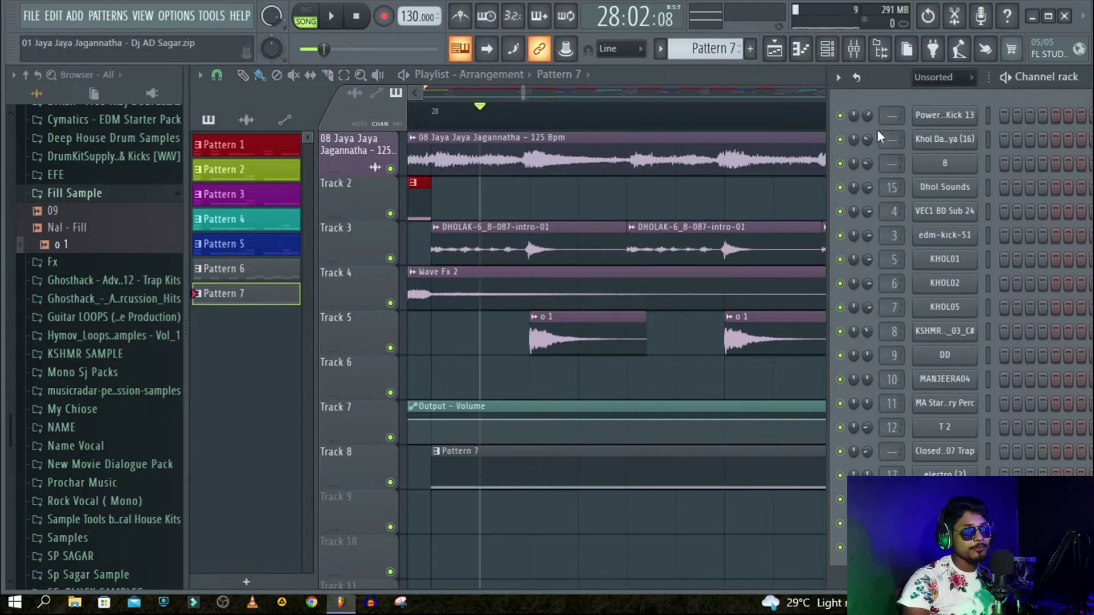
left_click_drag(886, 77, 527, 74)
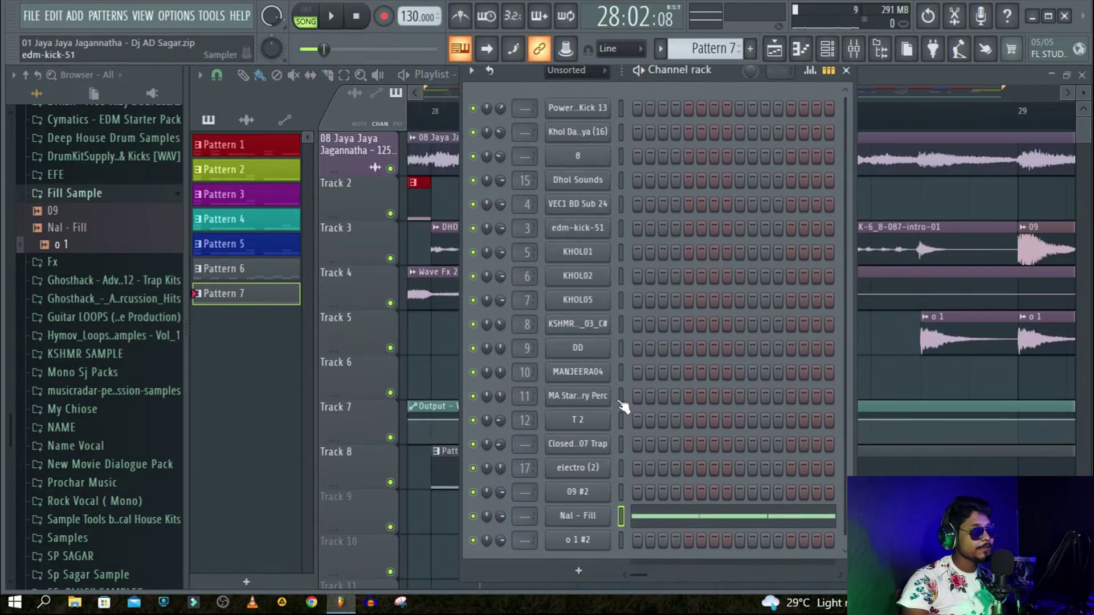
right_click(585, 534)
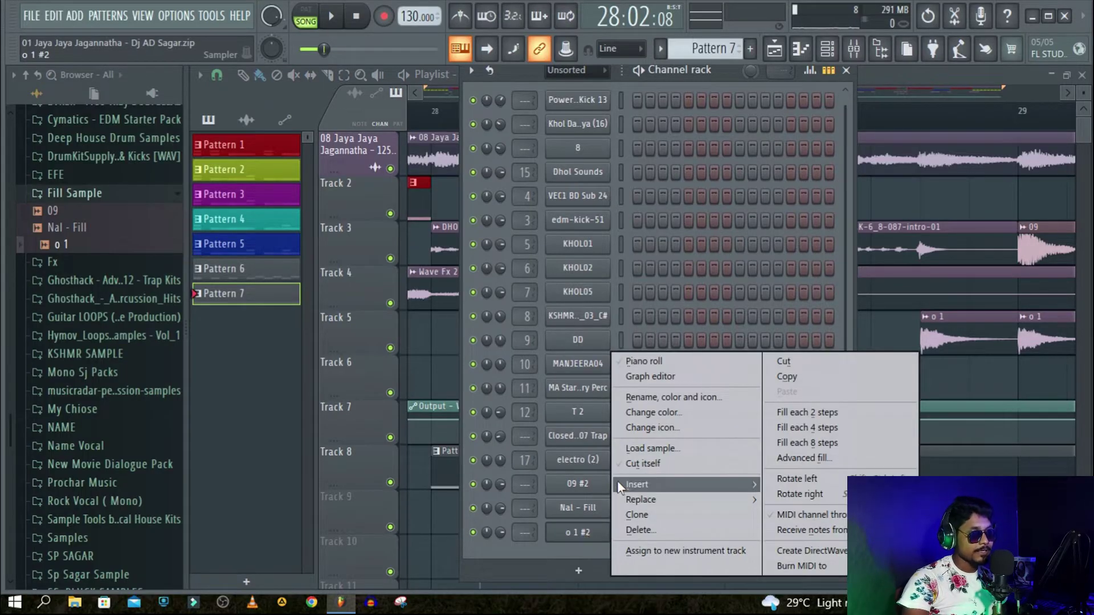
left_click(642, 360)
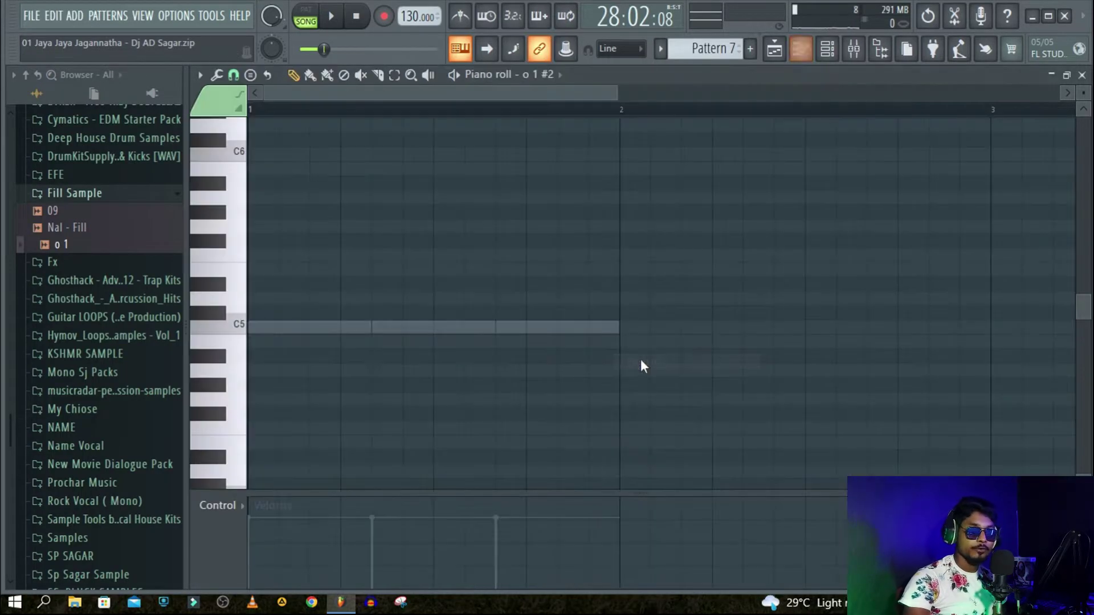
left_click(314, 327)
left_click_drag(431, 326, 340, 327)
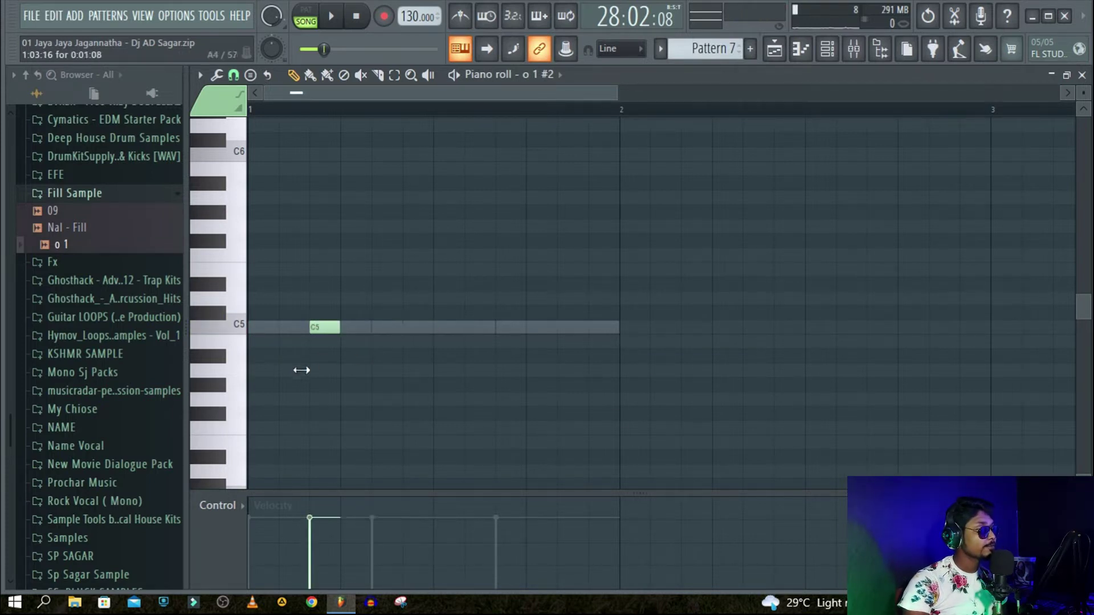
left_click(411, 328)
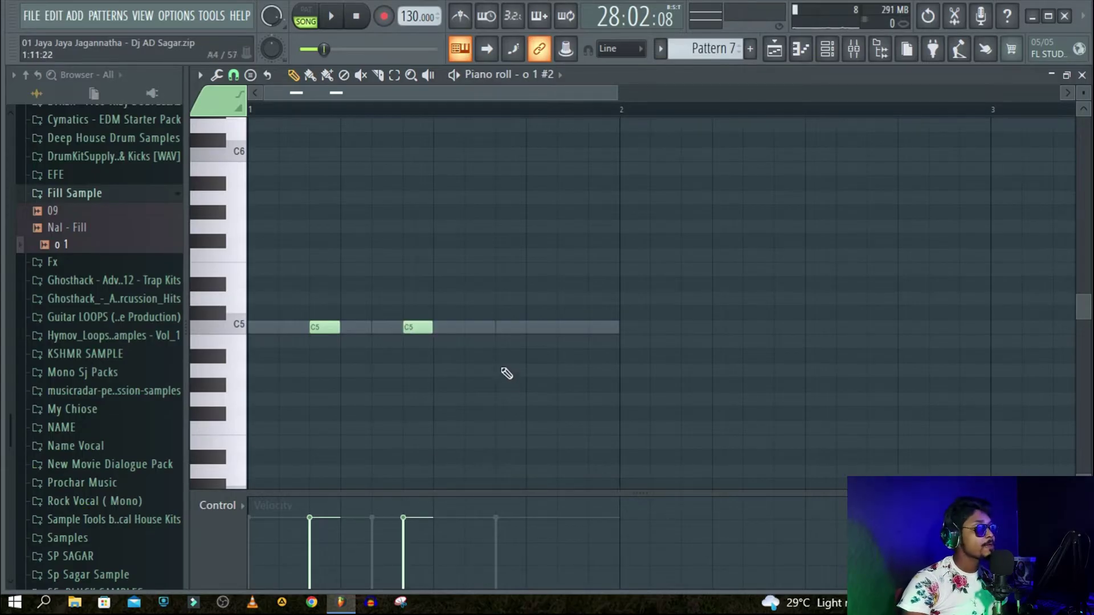
left_click(508, 328)
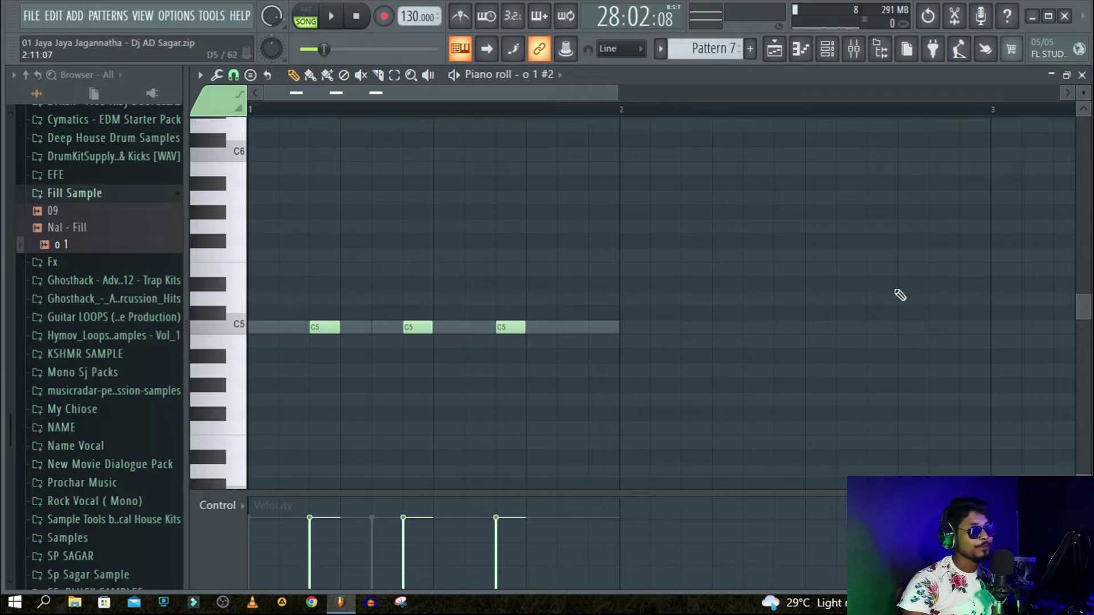
left_click(1081, 75)
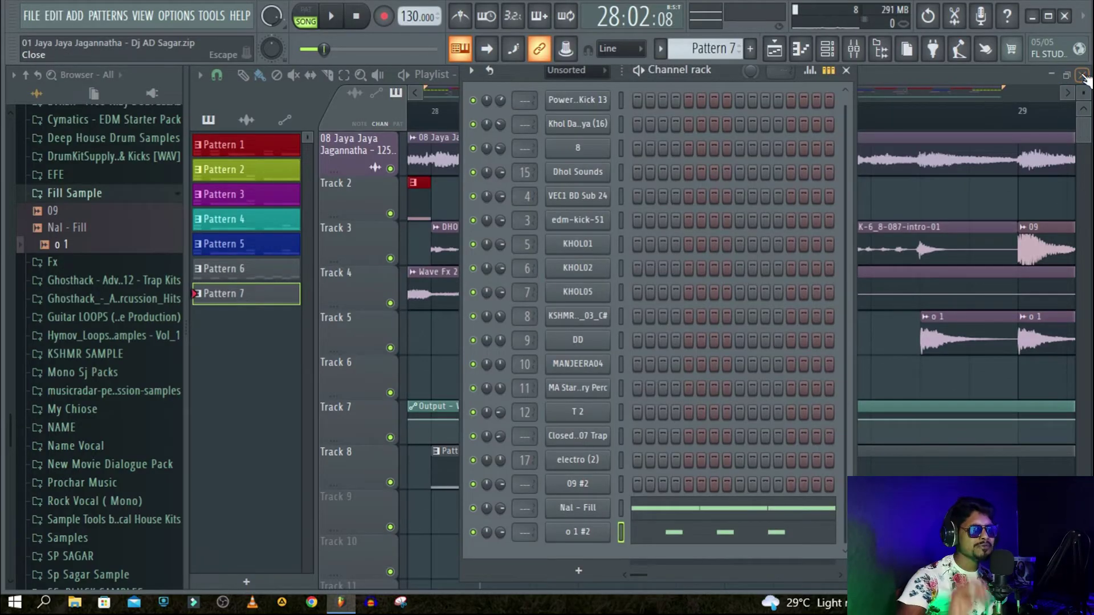
Check the Nal - Fill channel's sampler settings and set the o 1 #2 channel's volume to 30%.
left_click(581, 509)
left_click(639, 149)
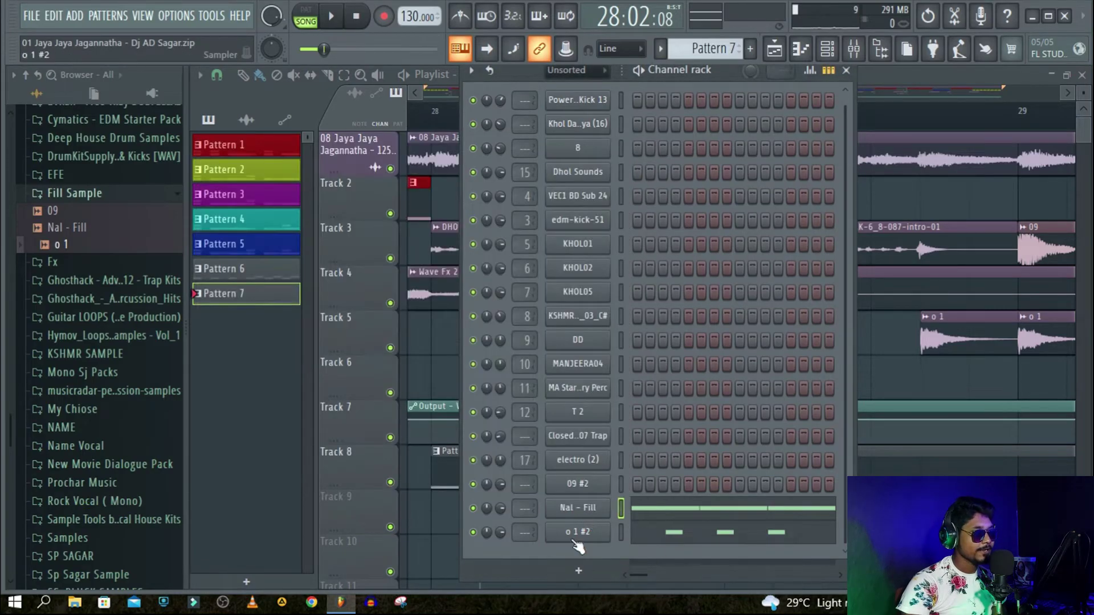
left_click(574, 536)
left_click_drag(548, 195, 548, 211)
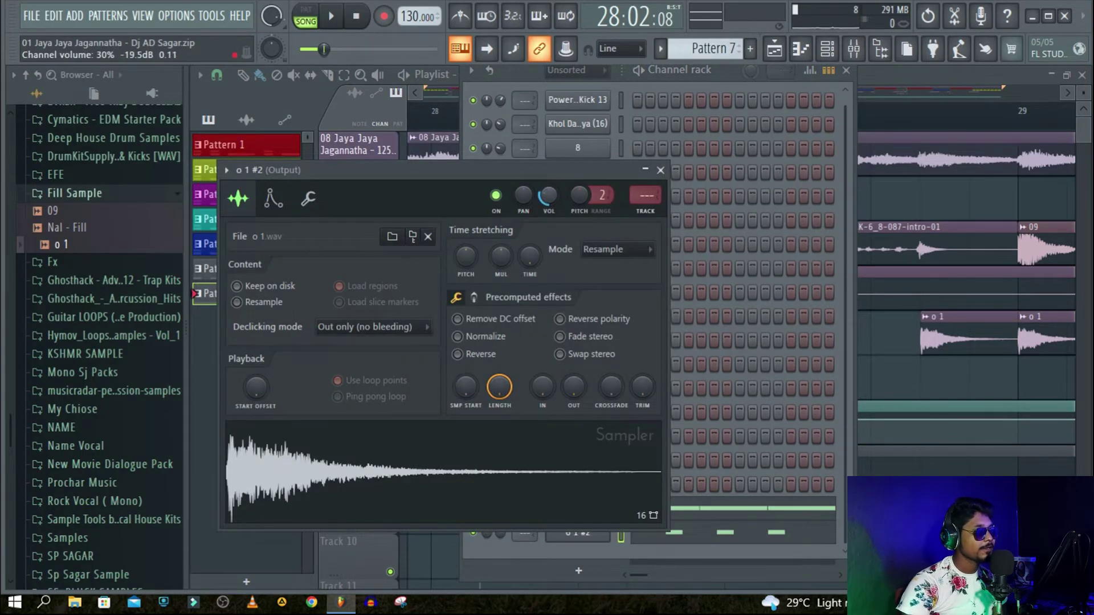
left_click(660, 170)
Respace the o 1 #2 hits after the playlist clips, moving the second C5 note to beat 3 and the third to 1:14:08.
left_click_drag(729, 70, 1047, 88)
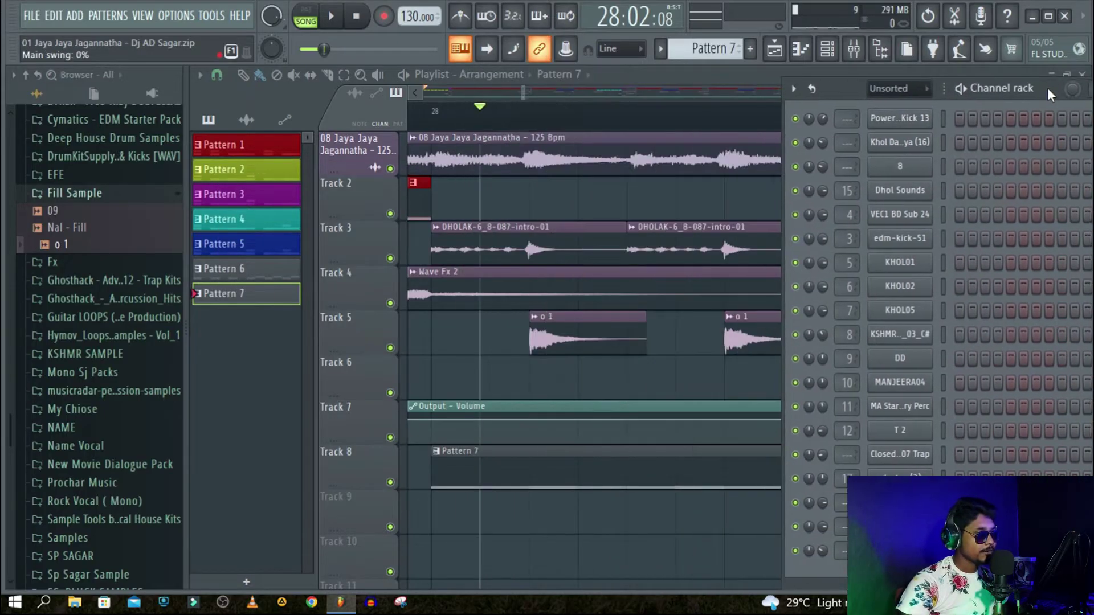
scroll(607, 118, "down", 2)
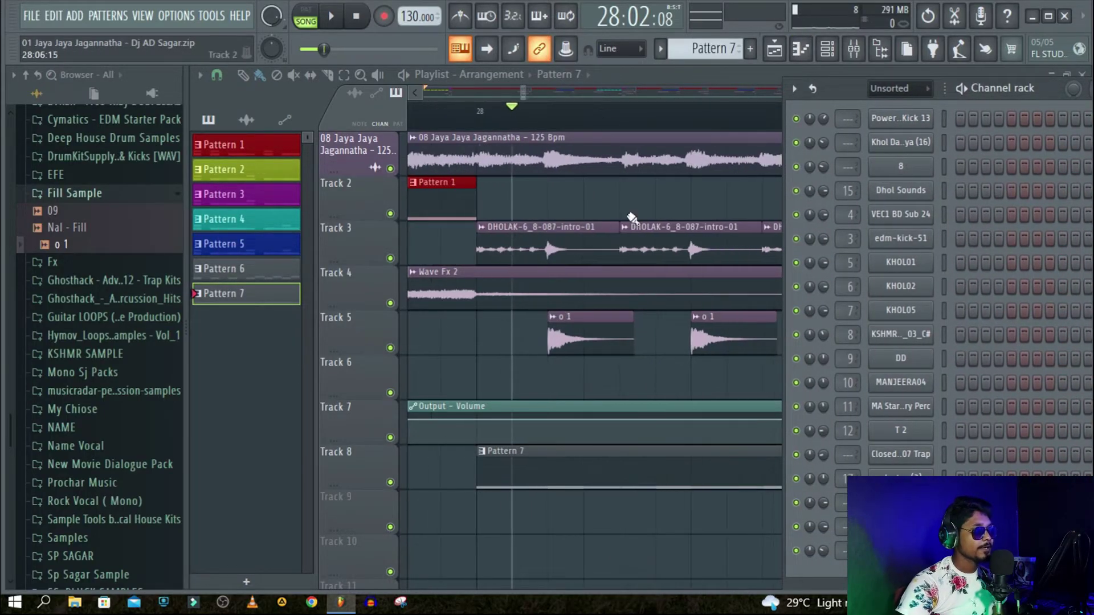
scroll(643, 126, "up", 3)
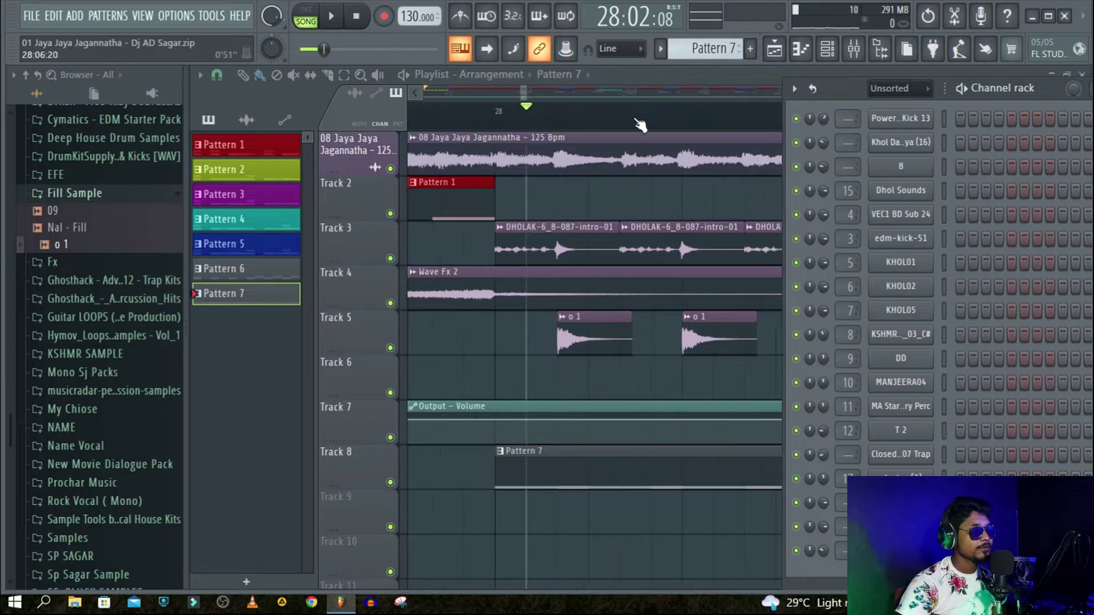
scroll(749, 124, "down", 3)
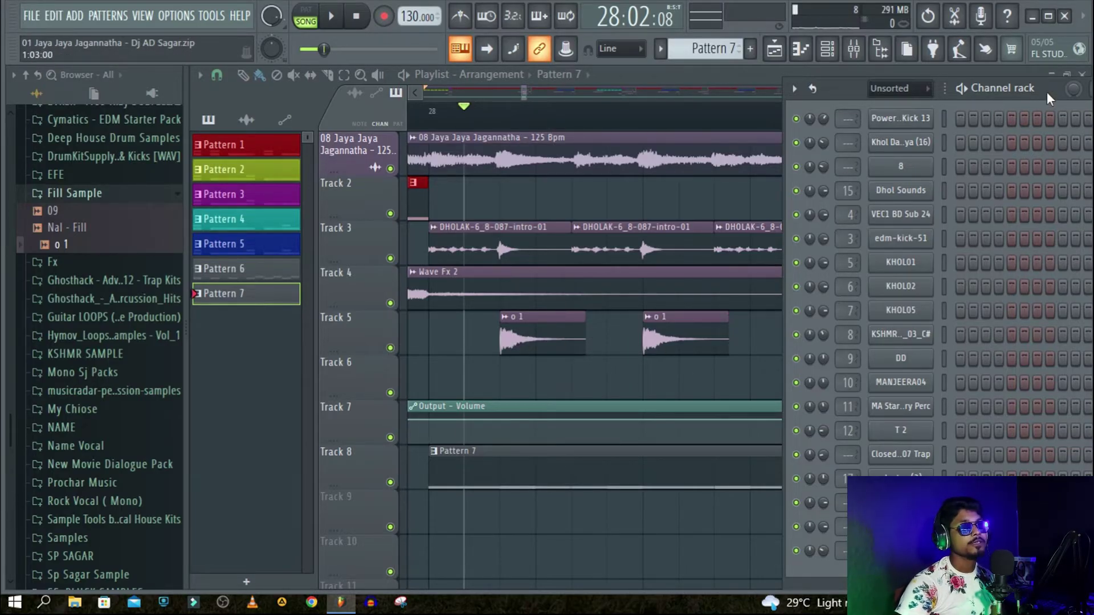
left_click_drag(829, 90, 545, 70)
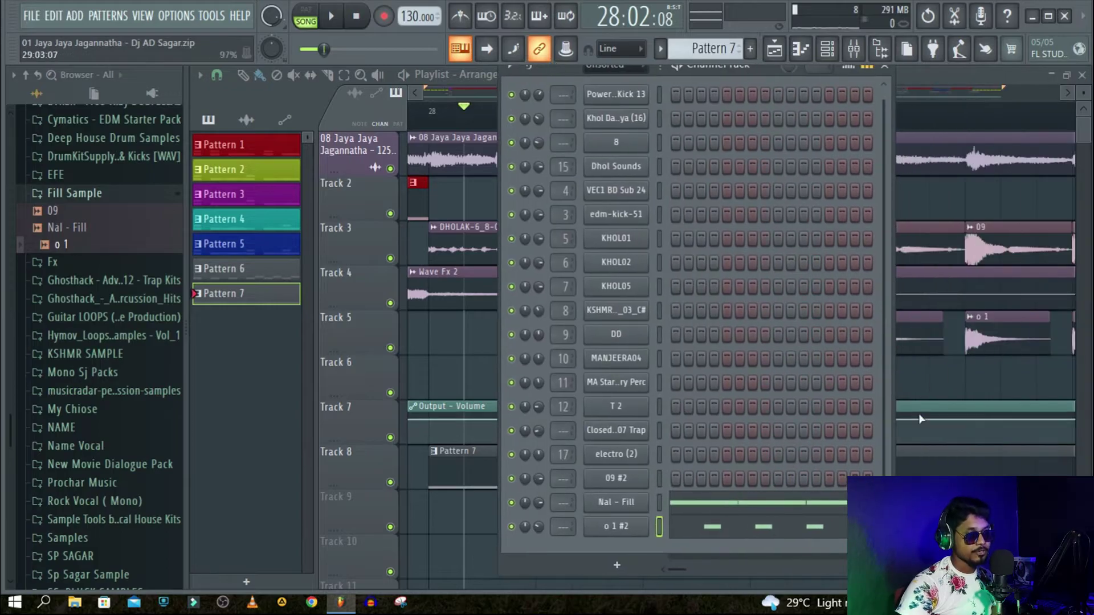
left_click(788, 535)
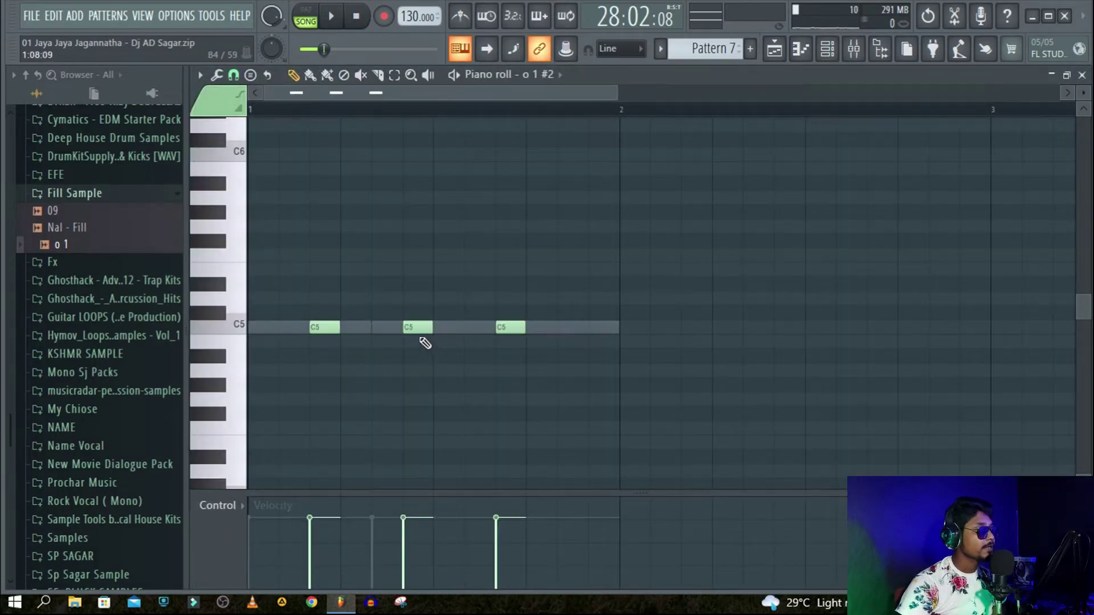
left_click_drag(415, 327, 436, 334)
left_click_drag(512, 326, 575, 342)
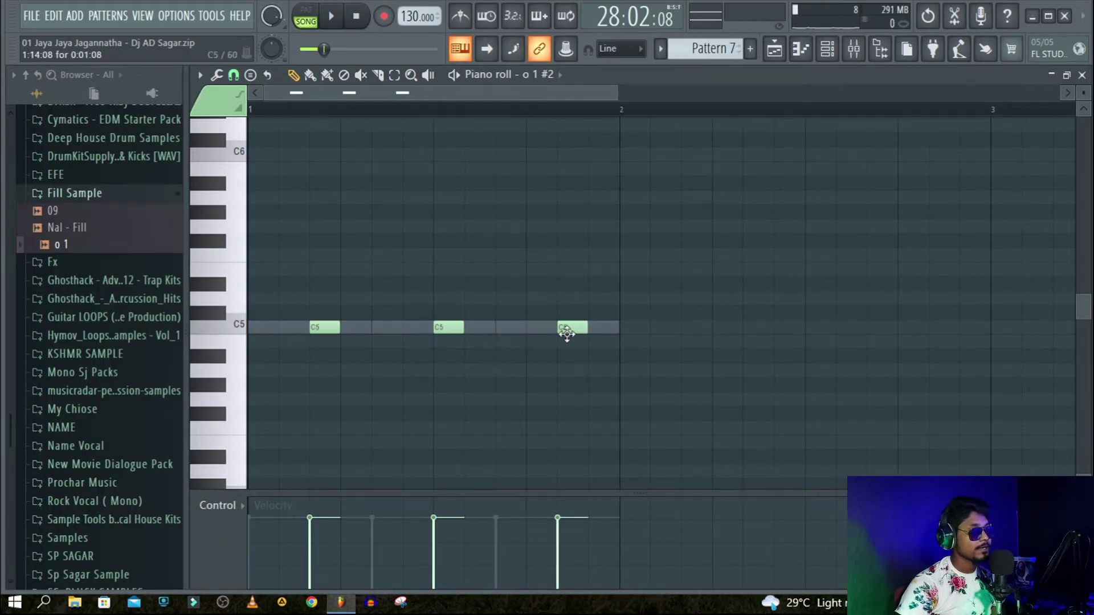
left_click(1082, 74)
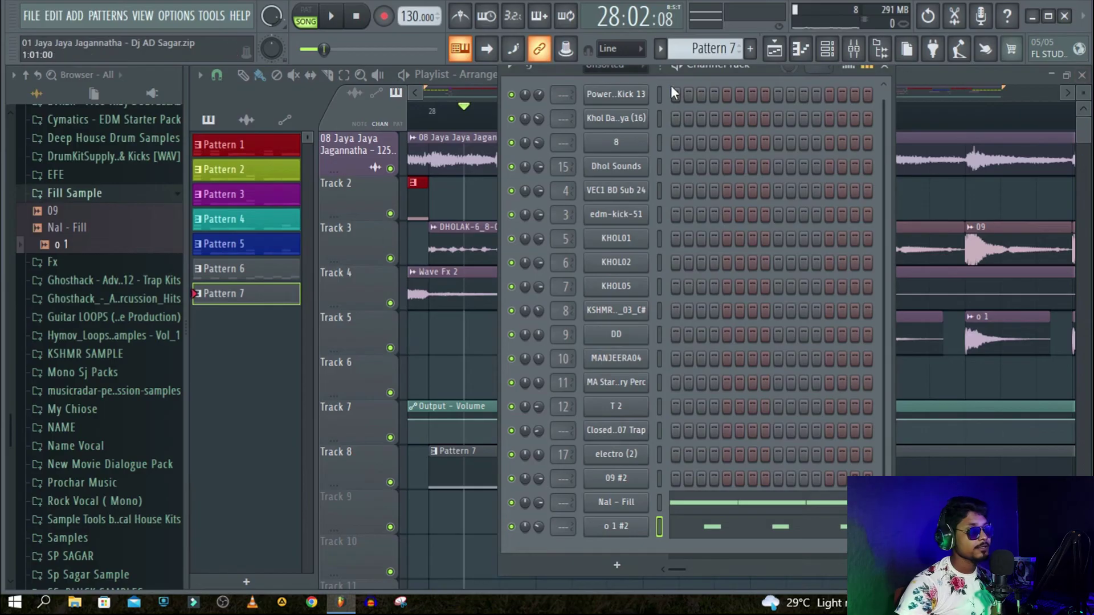
Audition Pattern 7 in pattern mode and move the second o 1 #2 note to 1:10:08, replaying the pattern to check it.
key("space")
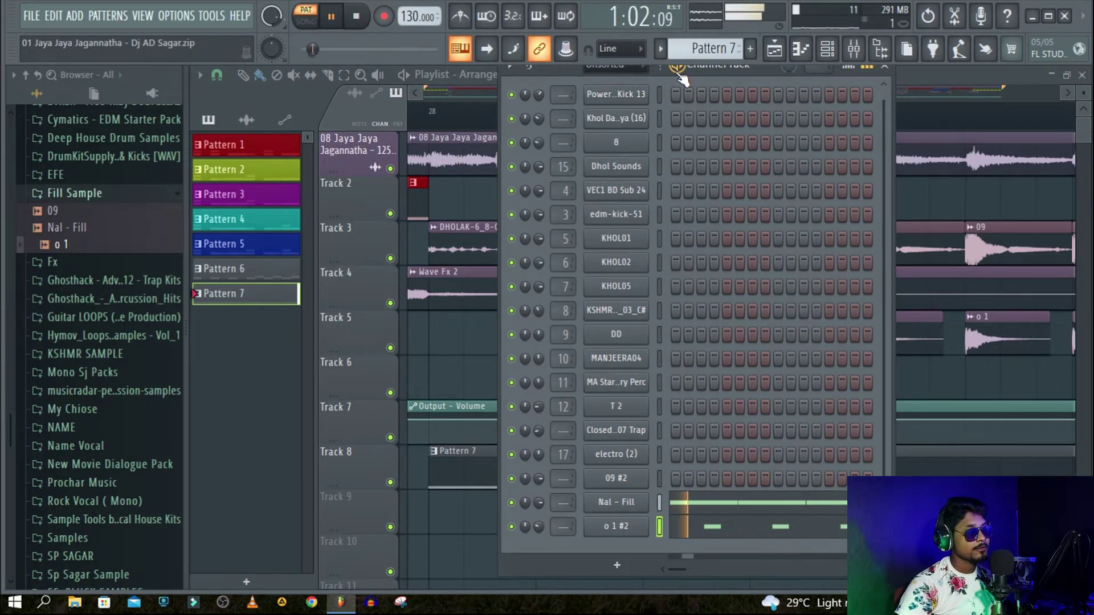
key("space")
left_click(761, 531)
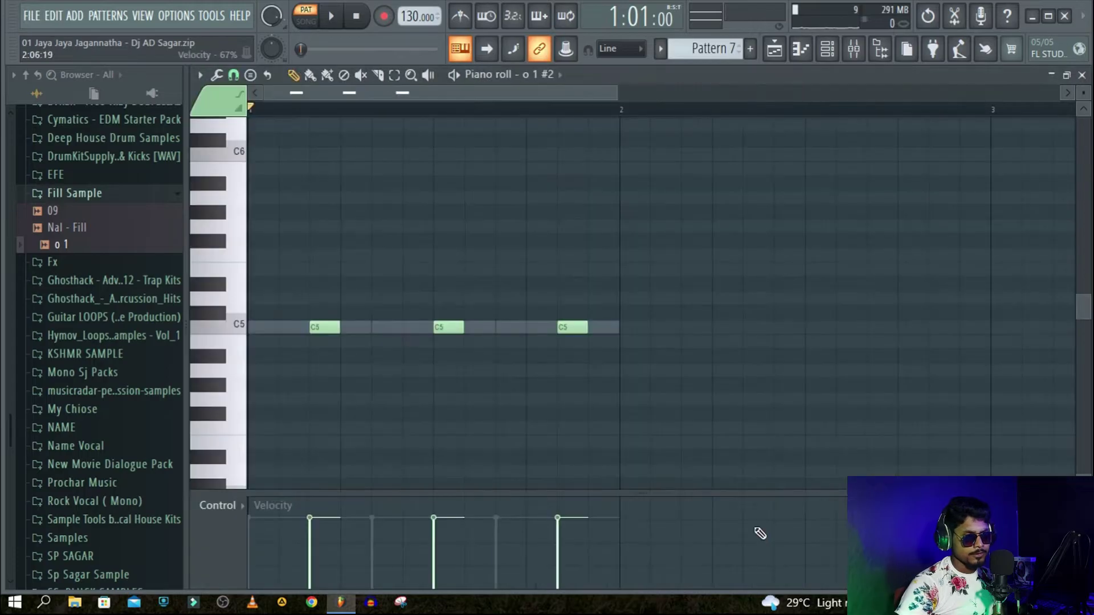
left_click_drag(449, 327, 485, 328)
key("space")
key("space")
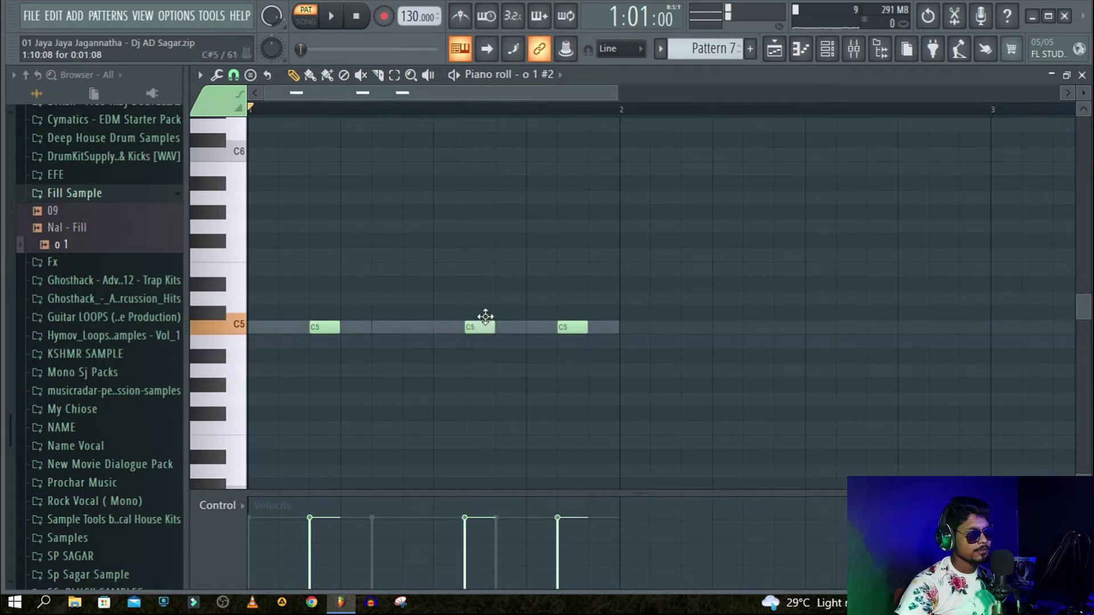
key("space")
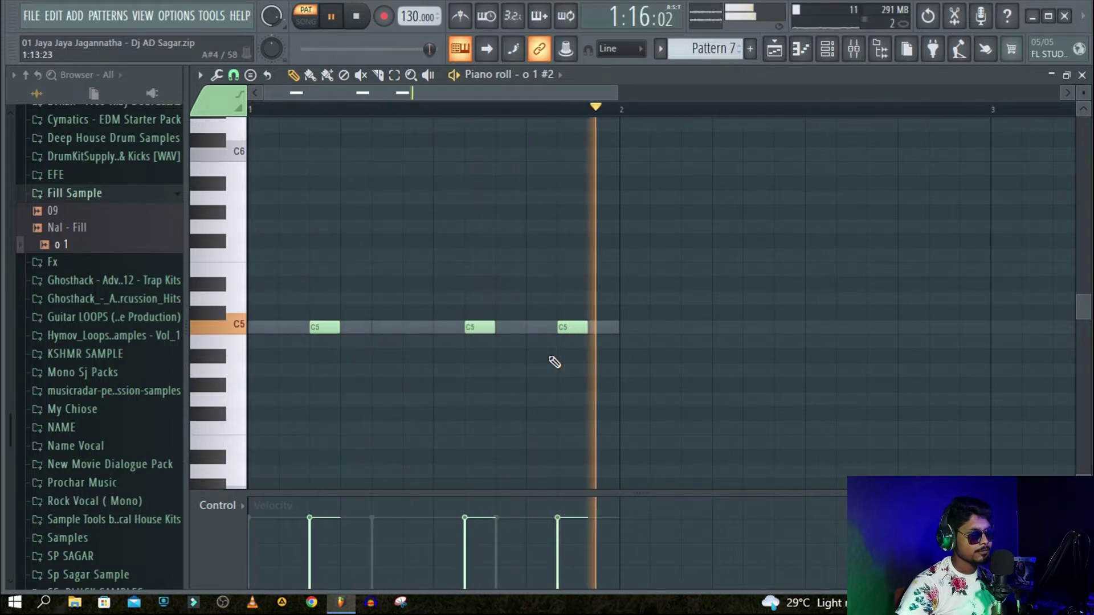
key("space")
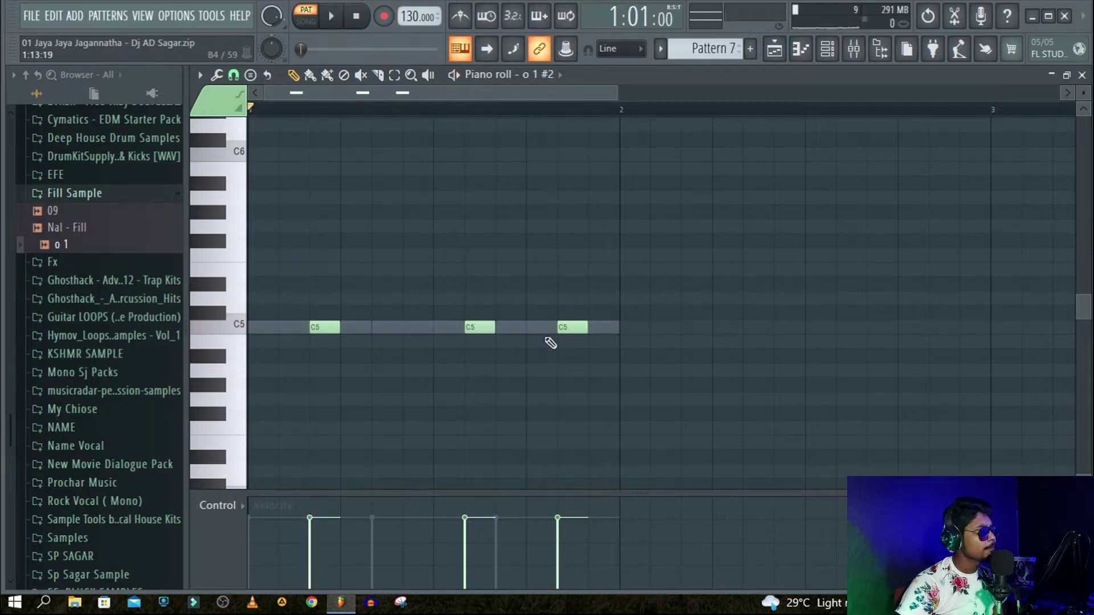
key("space")
key("space")
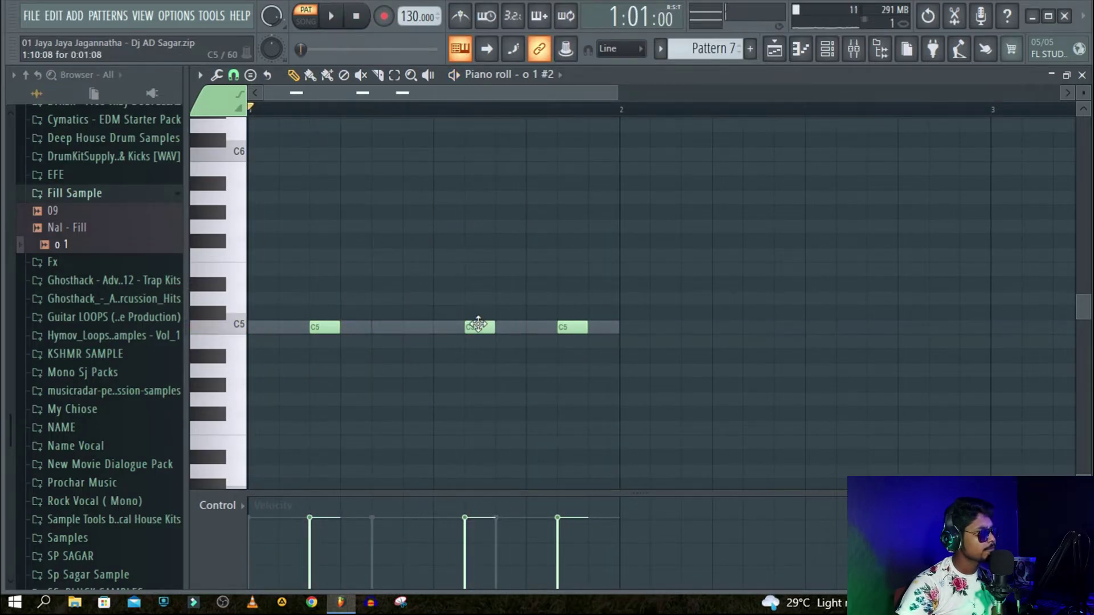
key("space")
key("space")
Move the first o 1 #2 note to 1:05:00 and the third so it ends at bar 2, and close the piano roll.
left_click_drag(327, 329, 349, 339)
mouse_move(479, 329)
left_mouse_down()
mouse_move(446, 335)
mouse_move(500, 337)
mouse_move(484, 342)
left_mouse_up()
key("space")
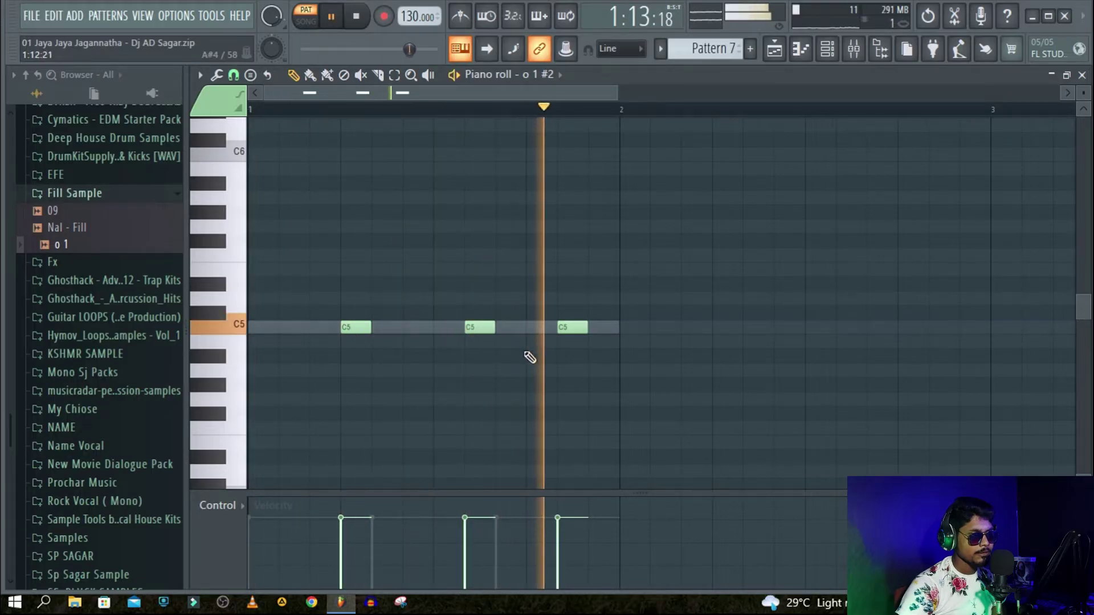
key("space")
left_click_drag(573, 327, 603, 330)
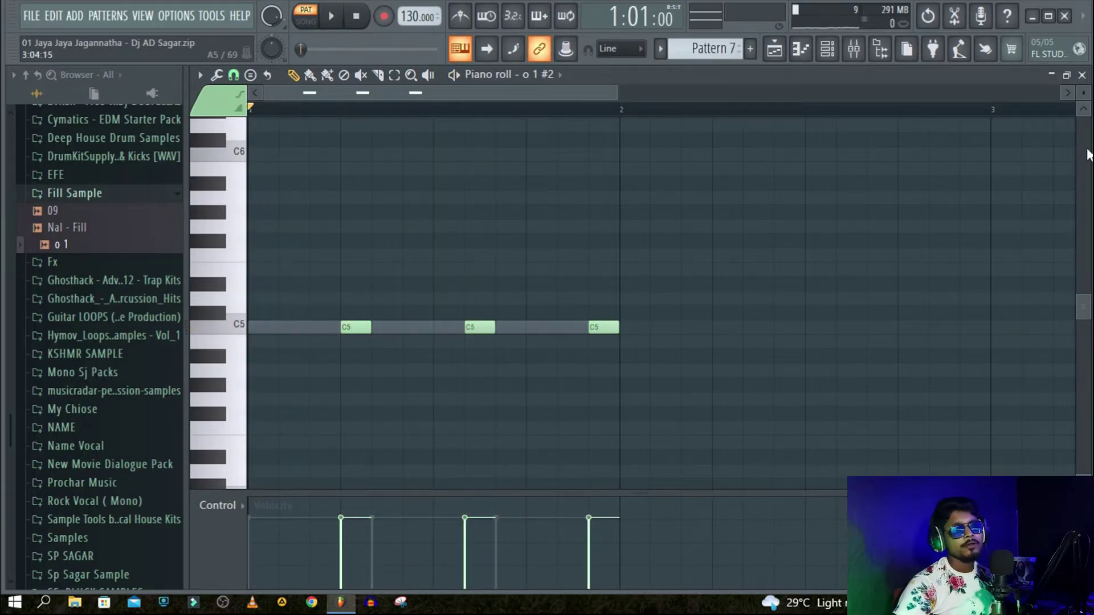
left_click(1082, 75)
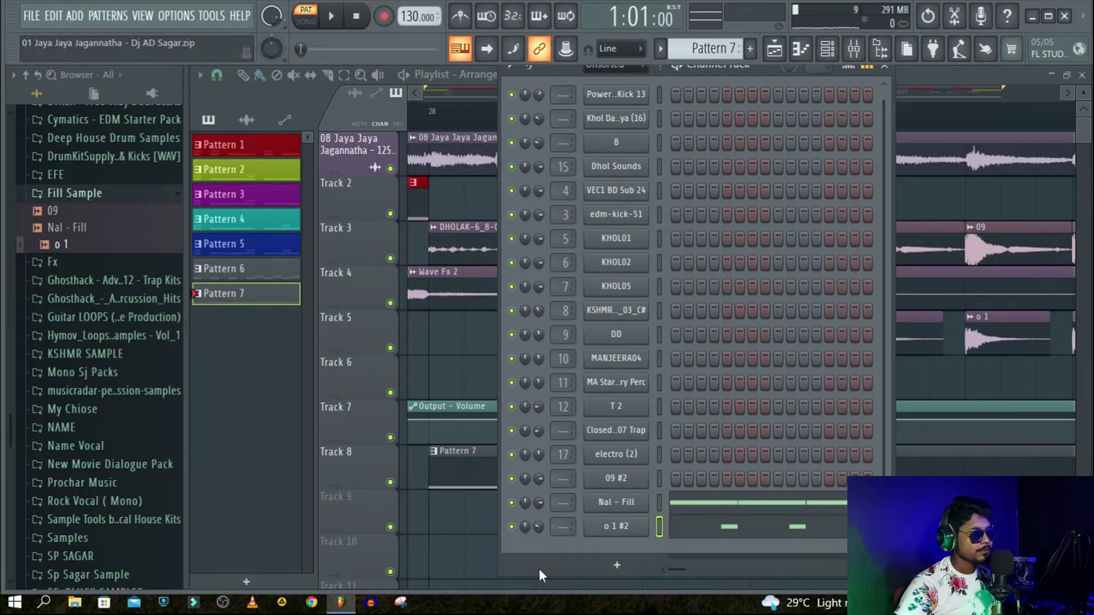
Uncover the playlist by shifting the channel rack aside, and raise all three o 1 #2 notes to D#5.
left_click_drag(499, 547, 397, 547)
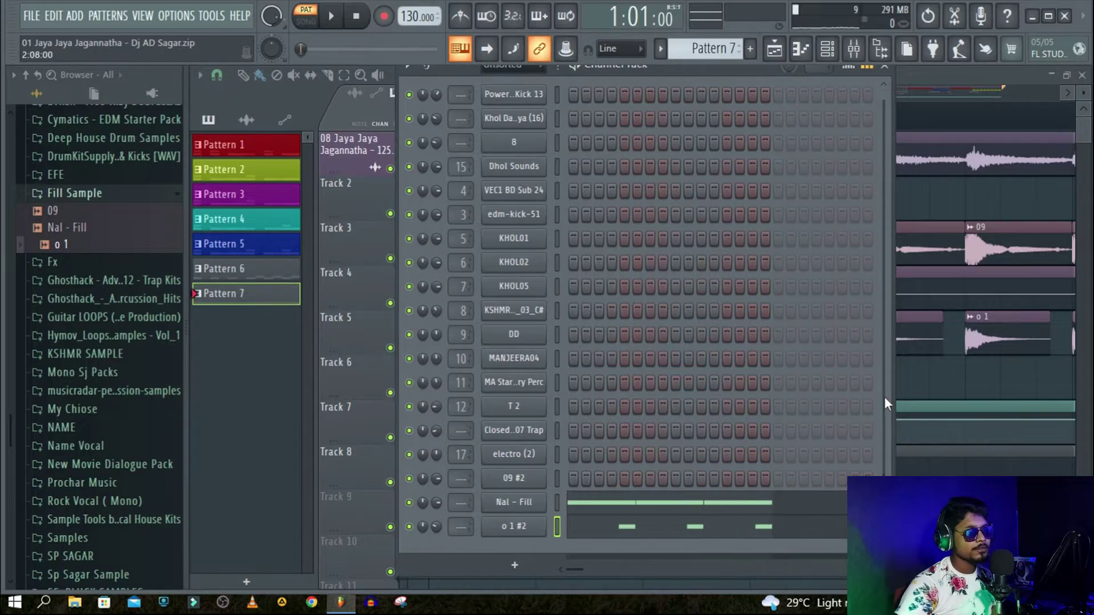
left_click_drag(694, 70, 1042, 73)
scroll(529, 119, "down", 2)
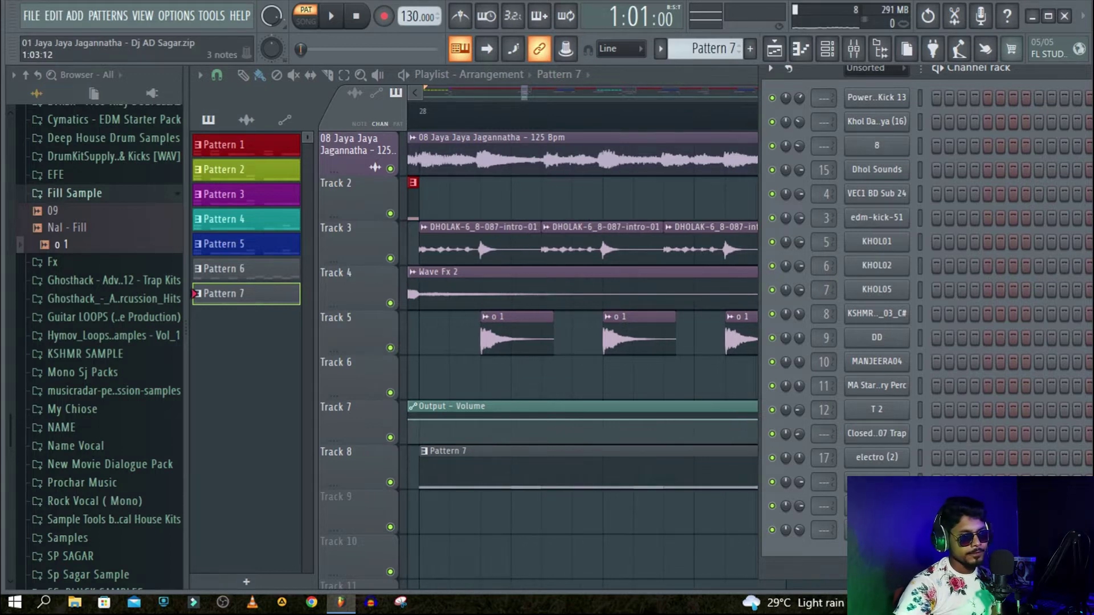
left_click(991, 530)
left_click_drag(645, 387, 239, 309)
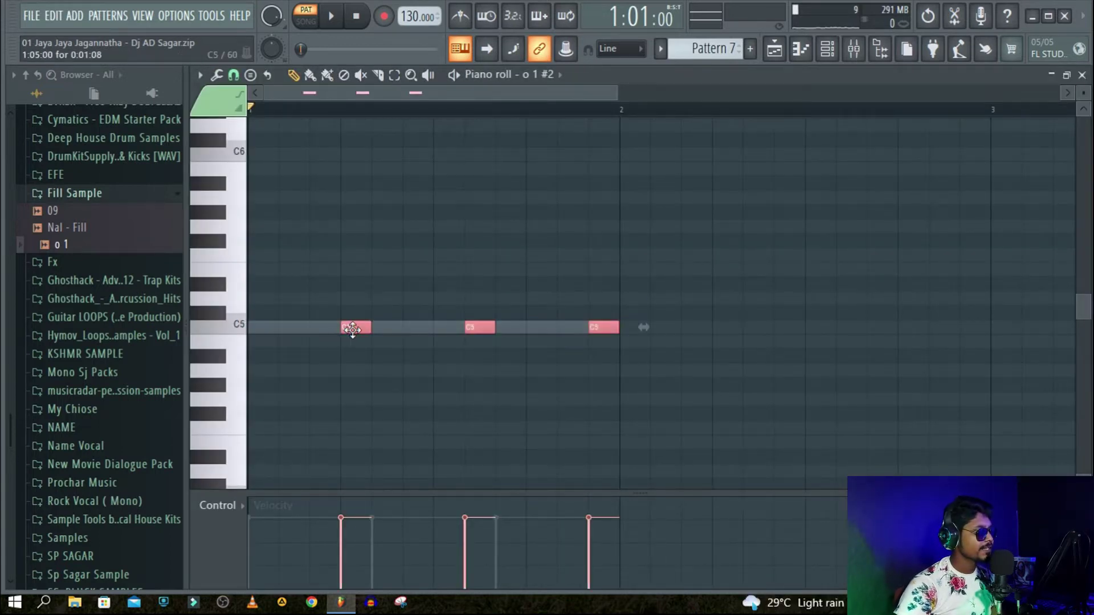
left_click_drag(352, 329, 358, 280)
left_click(1082, 75)
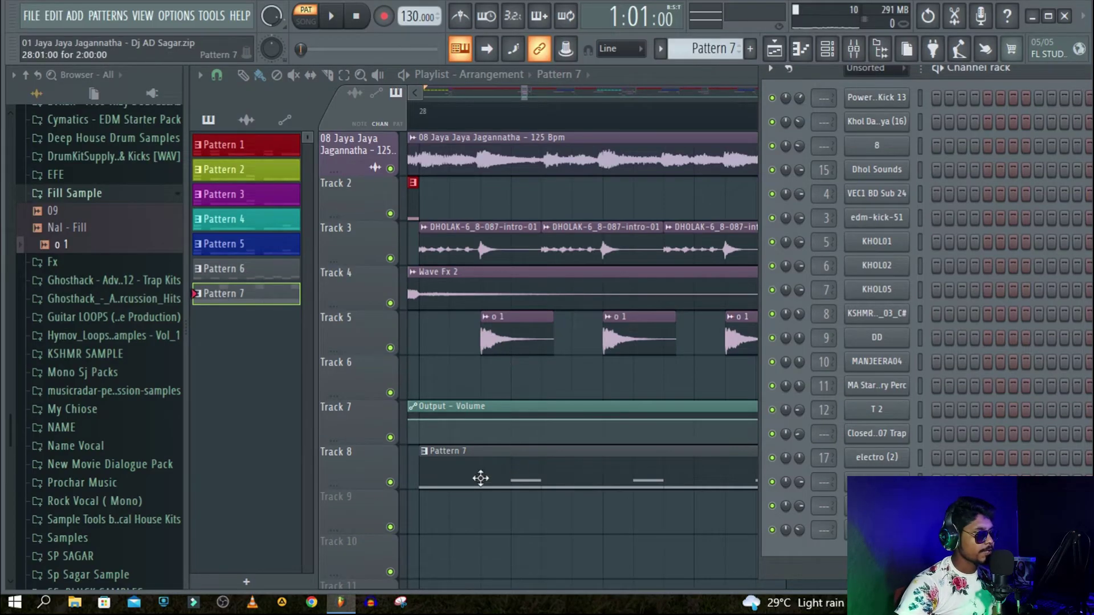
Shift the first and second o 1 #2 notes one grid step earlier each to line up with the playlist's o 1 clips.
double_click(480, 481)
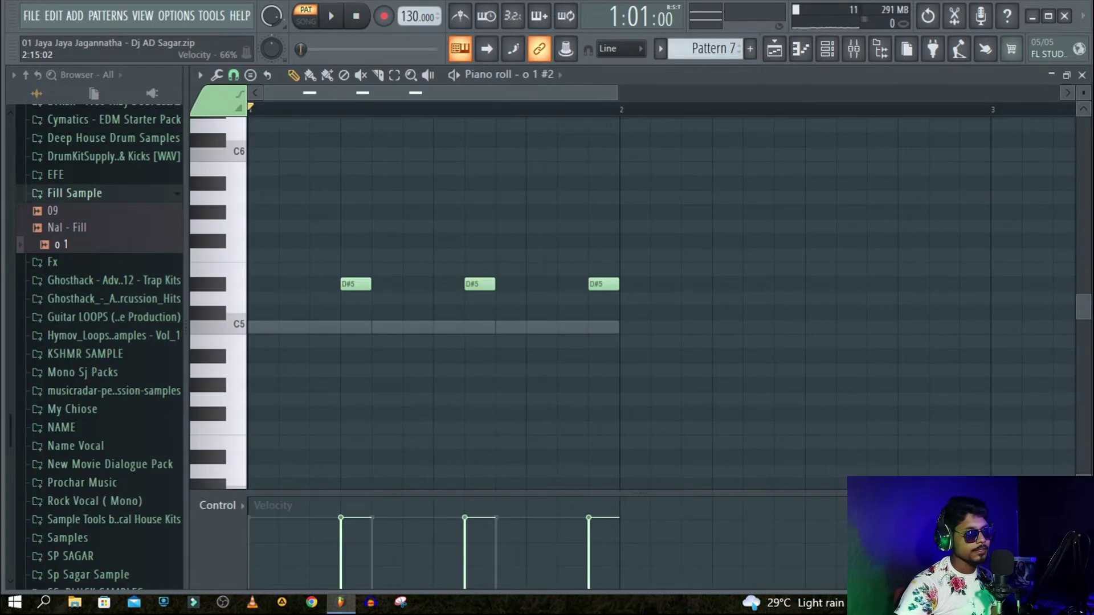
left_click_drag(356, 284, 324, 284)
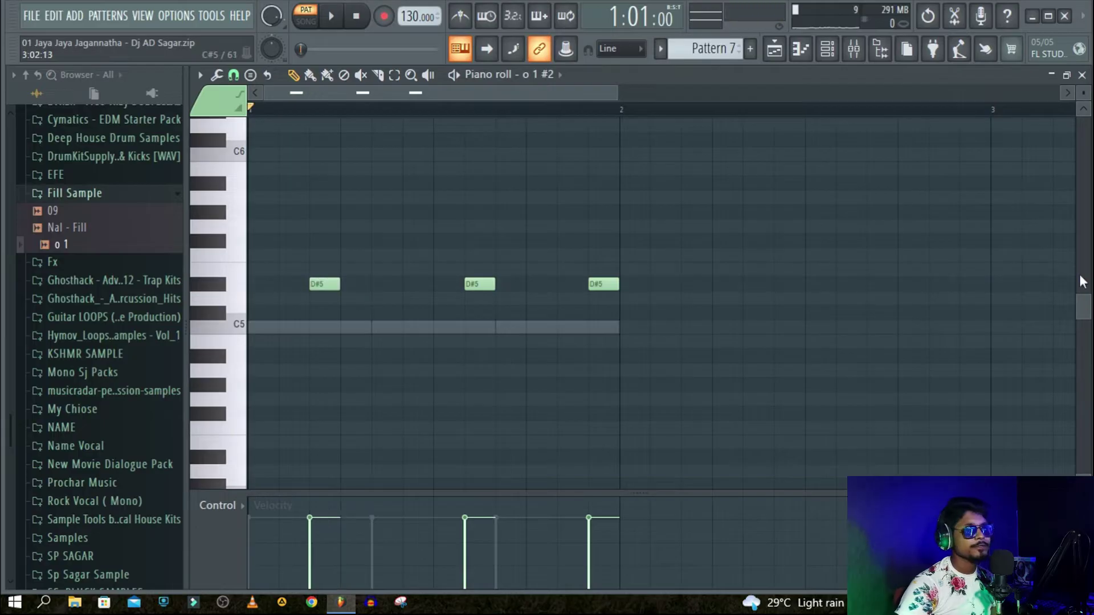
left_click(1081, 75)
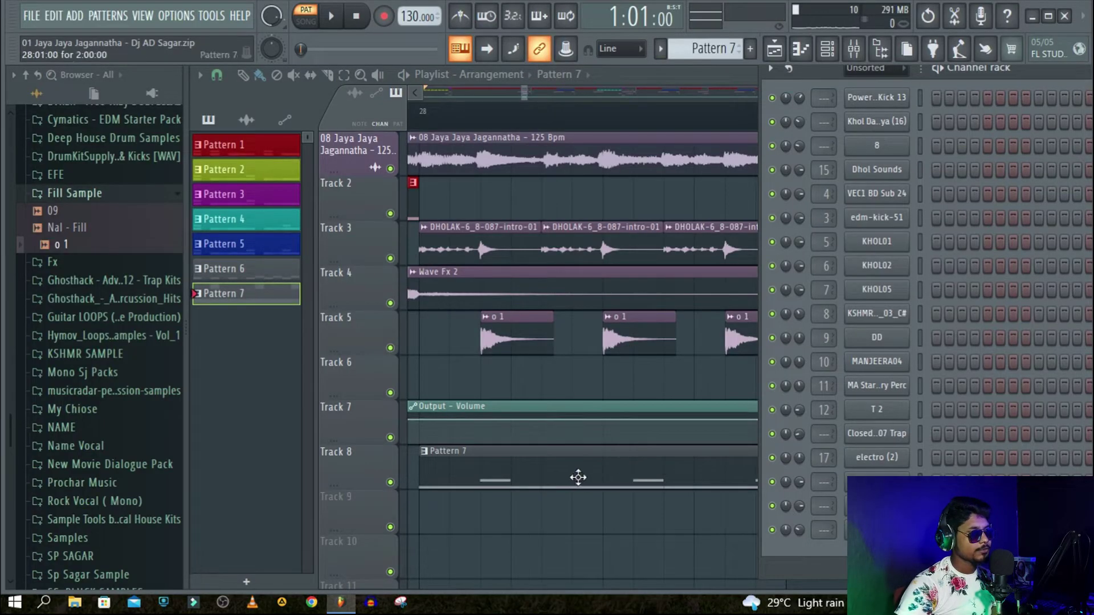
double_click(620, 489)
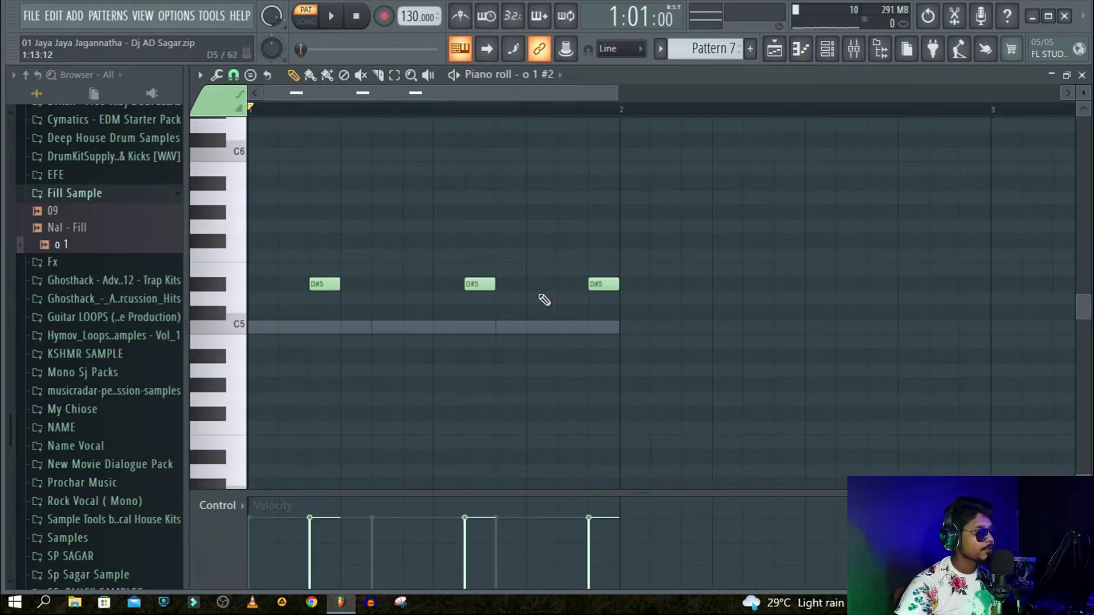
left_click_drag(478, 285, 447, 285)
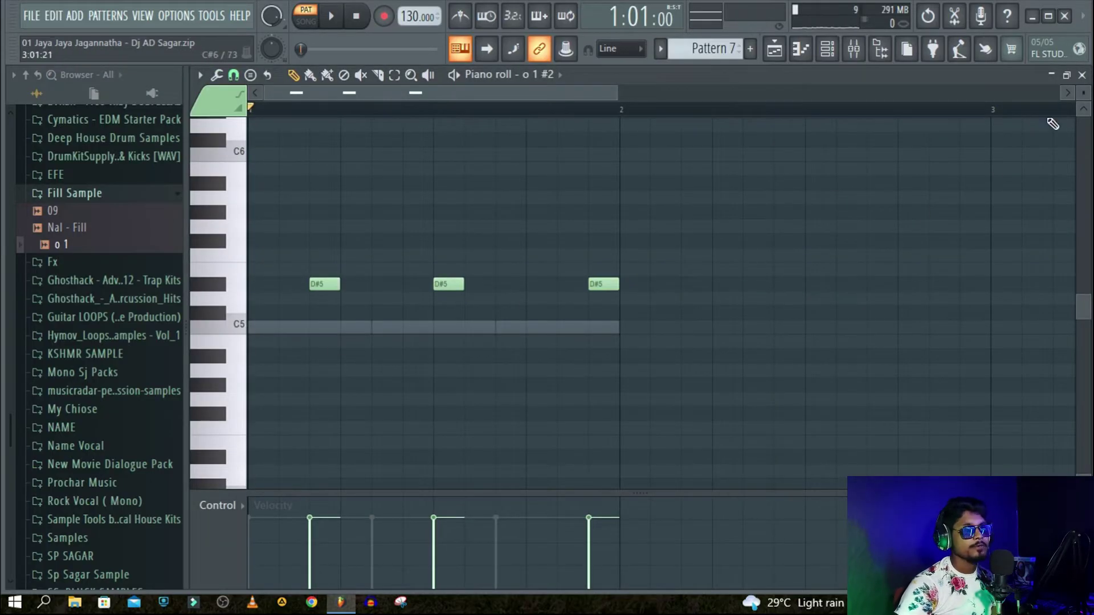
left_click(1082, 75)
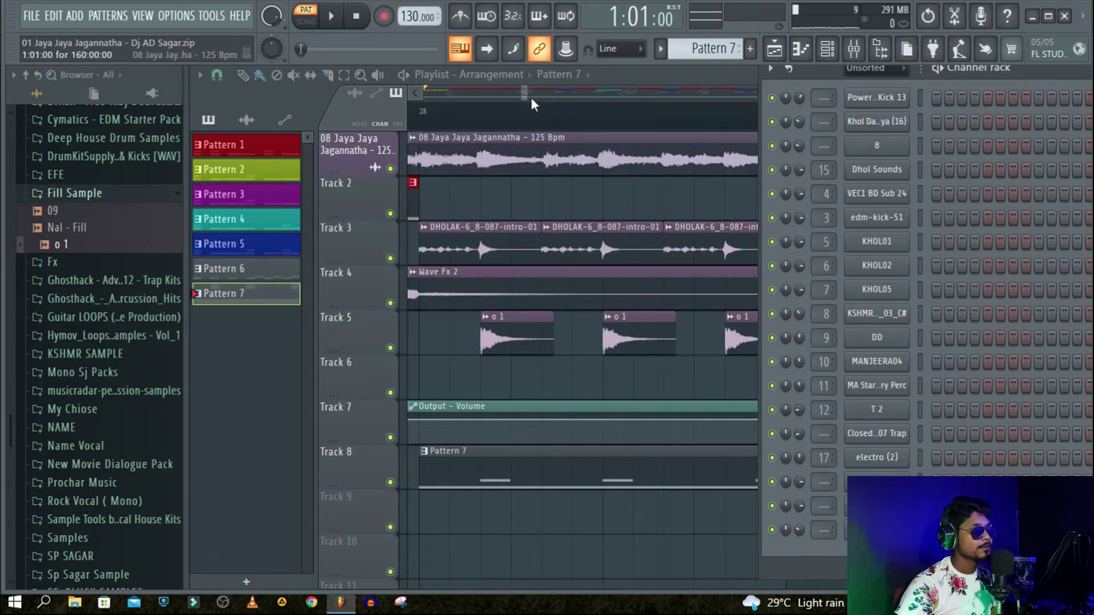
Shift the third o 1 #2 note one grid step earlier and lower all three notes to C5.
scroll(537, 116, "down", 4)
scroll(651, 121, "up", 3)
scroll(681, 121, "up", 1)
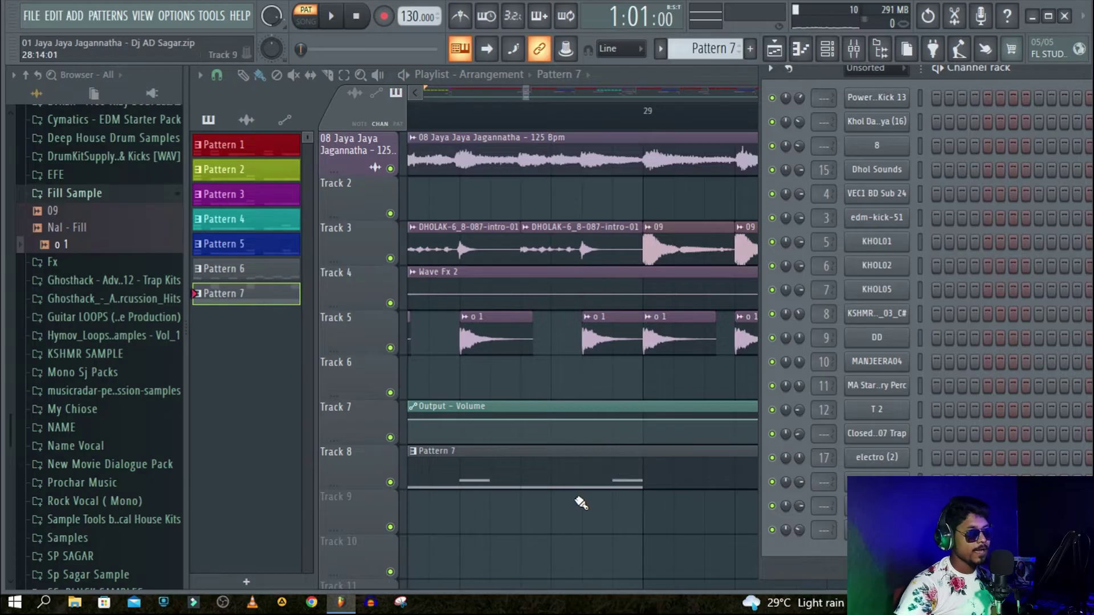
left_click_drag(592, 284, 560, 284)
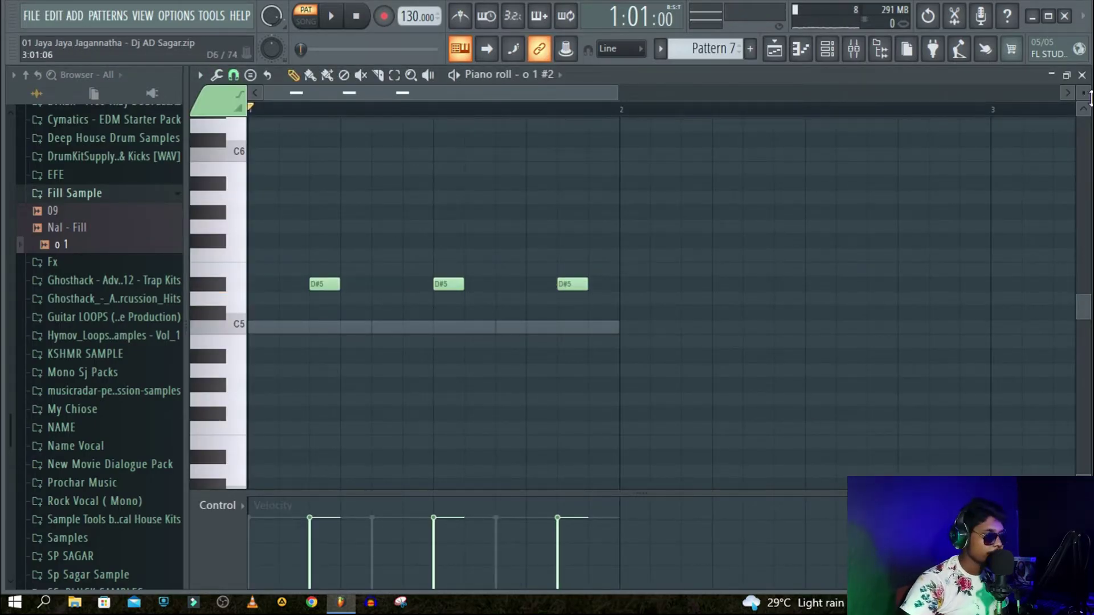
scroll(707, 114, "down", 3)
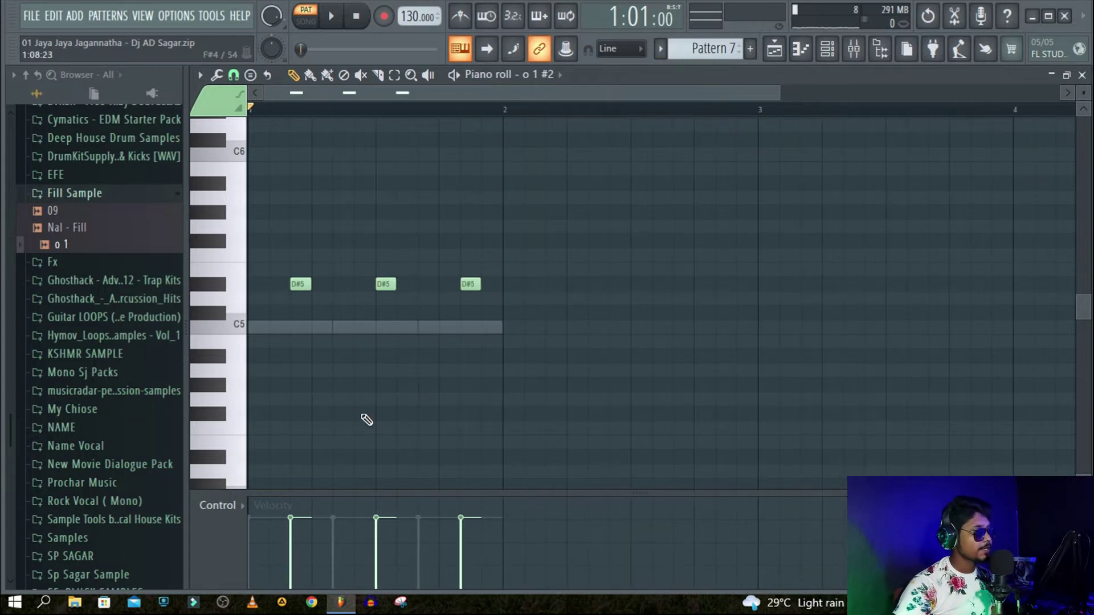
left_click_drag(501, 302, 301, 333)
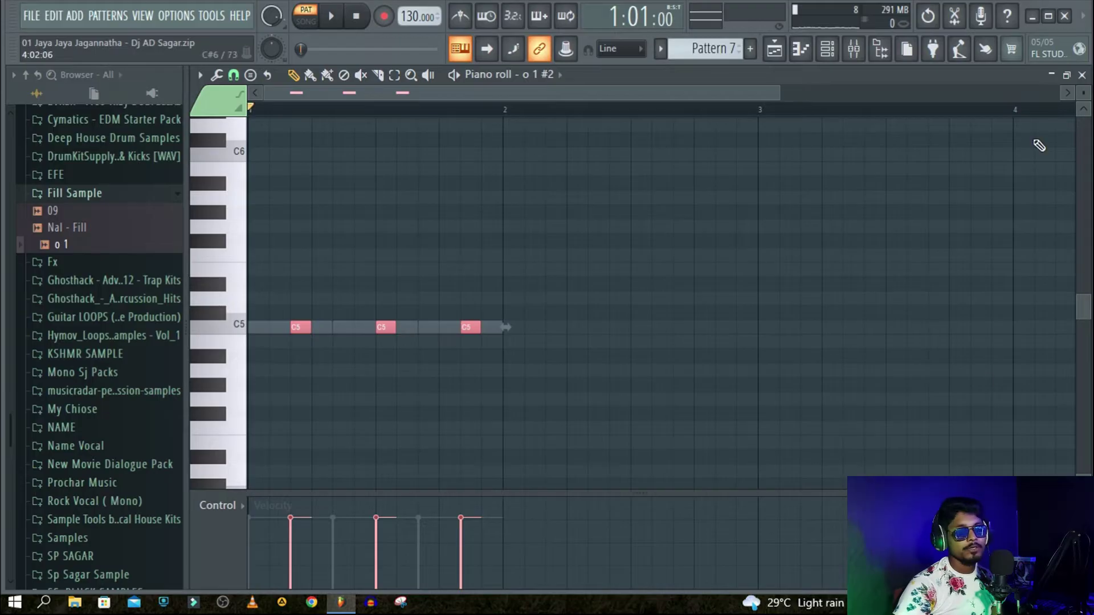
left_click(1082, 74)
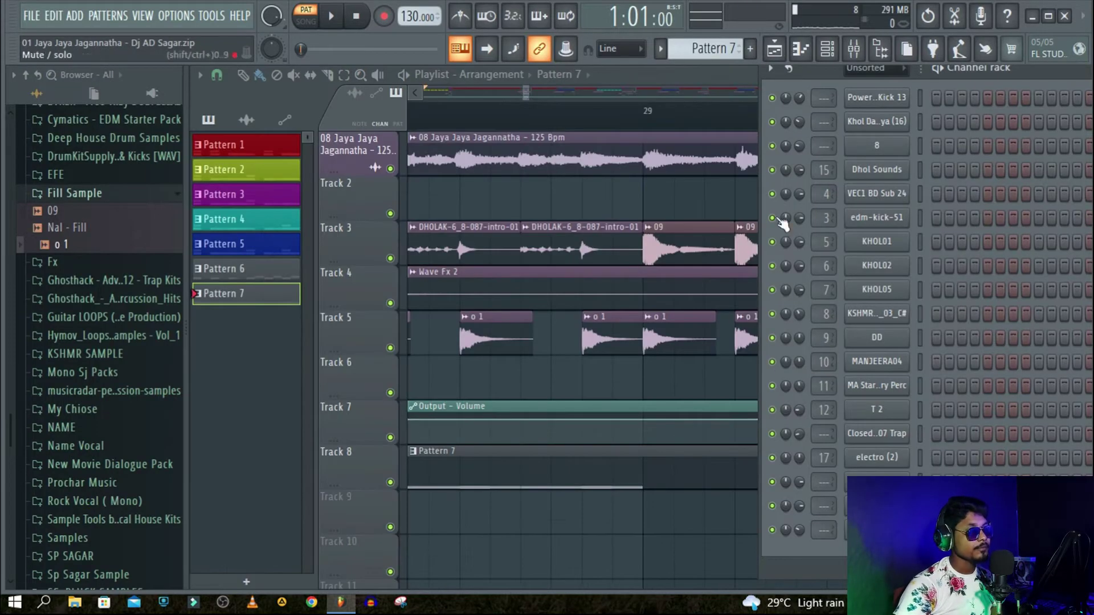
Mute Track 8 and play the song from just before bar 28 to hear the original break, stopping playback at the end.
scroll(684, 120, "down", 3)
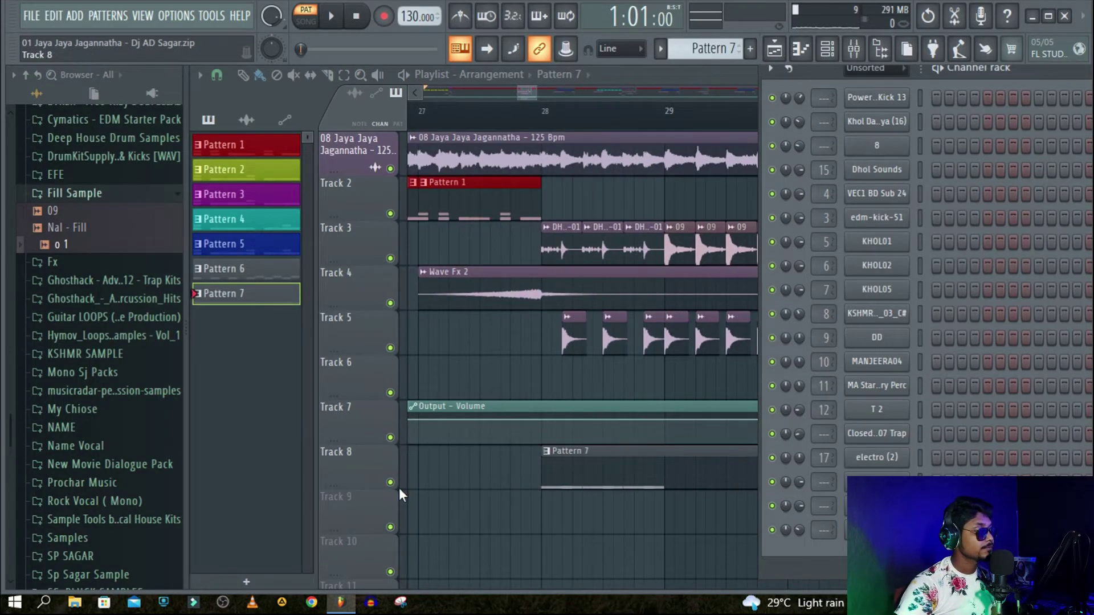
left_click(391, 482)
right_click(525, 117)
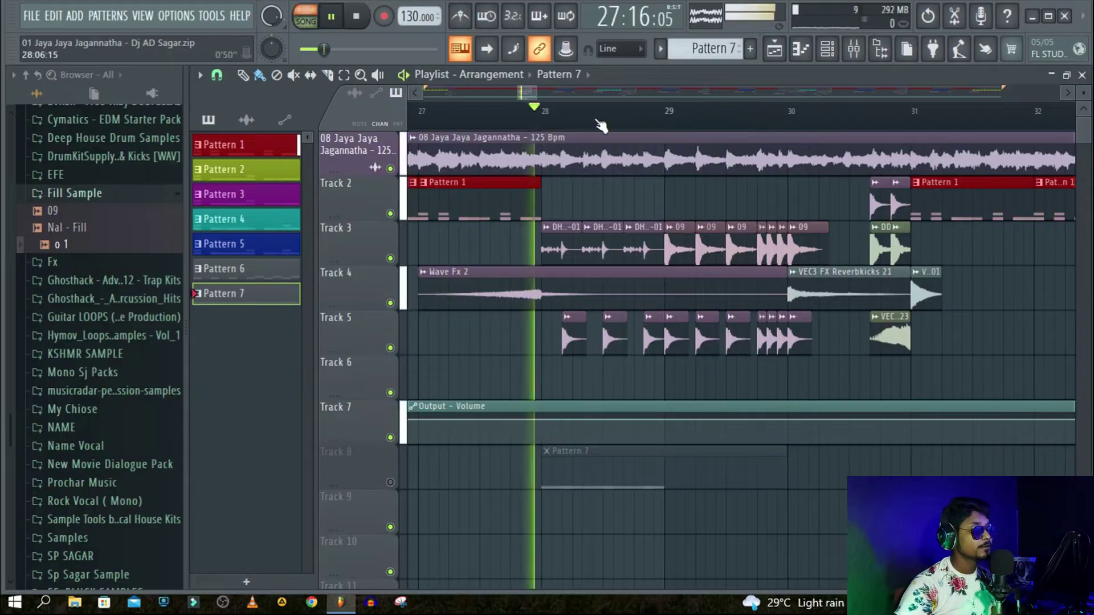
scroll(630, 123, "up", 2)
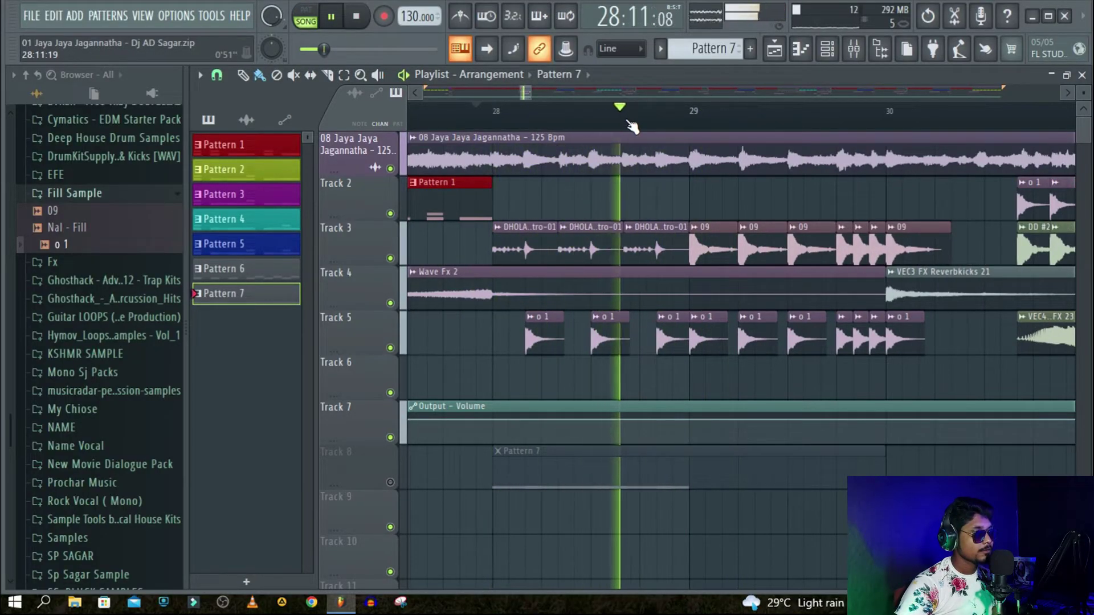
scroll(632, 126, "down", 1)
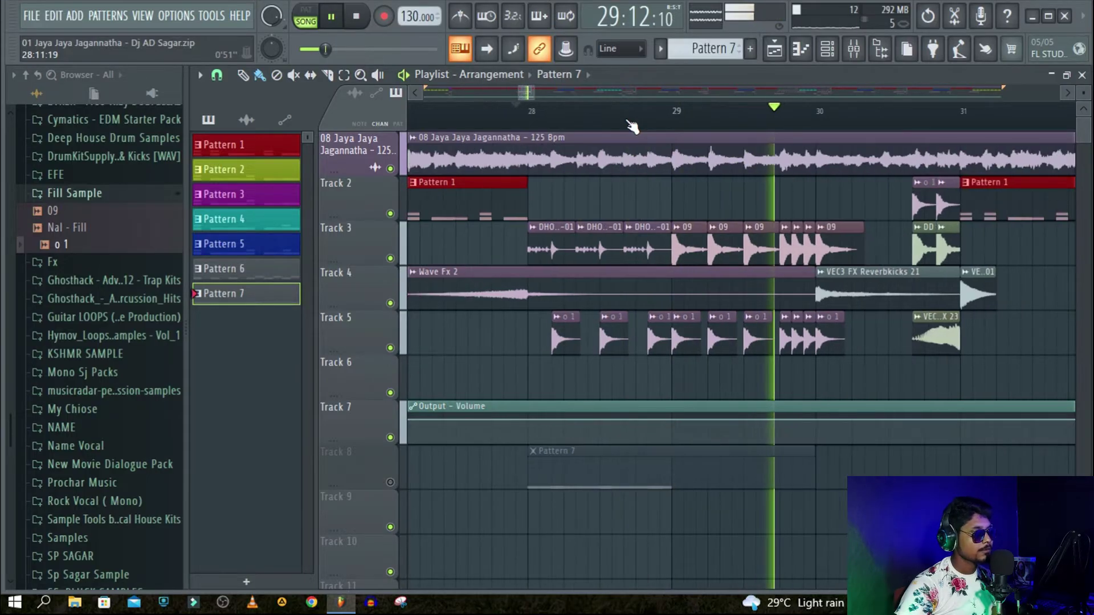
key("space")
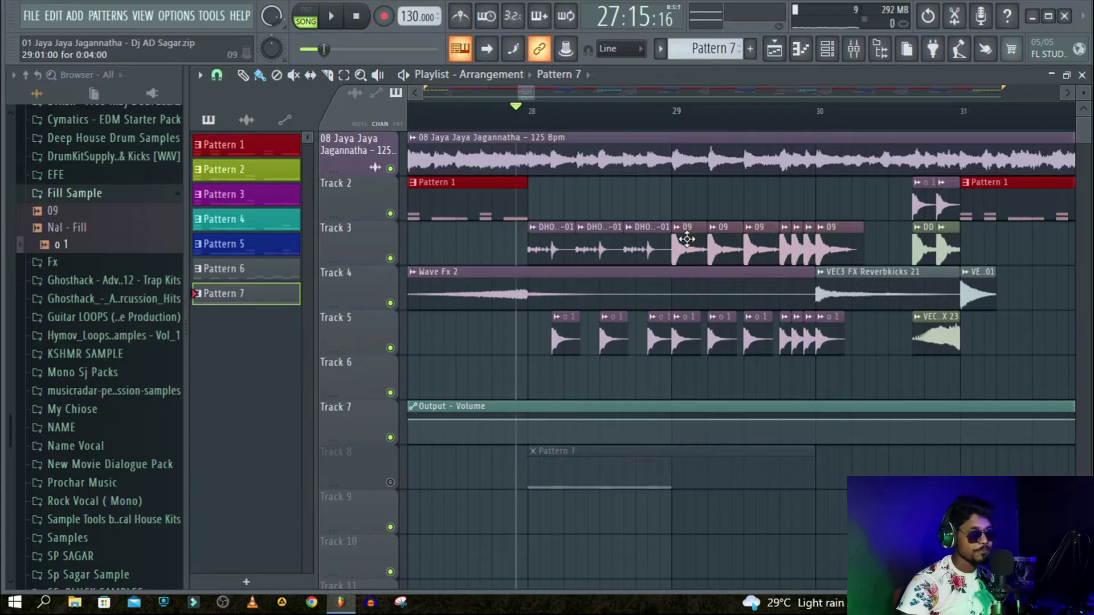
Study the 09 clips of bar 29, reopen the channel rack and open the 09 #2 channel in the piano roll.
scroll(786, 127, "up", 3)
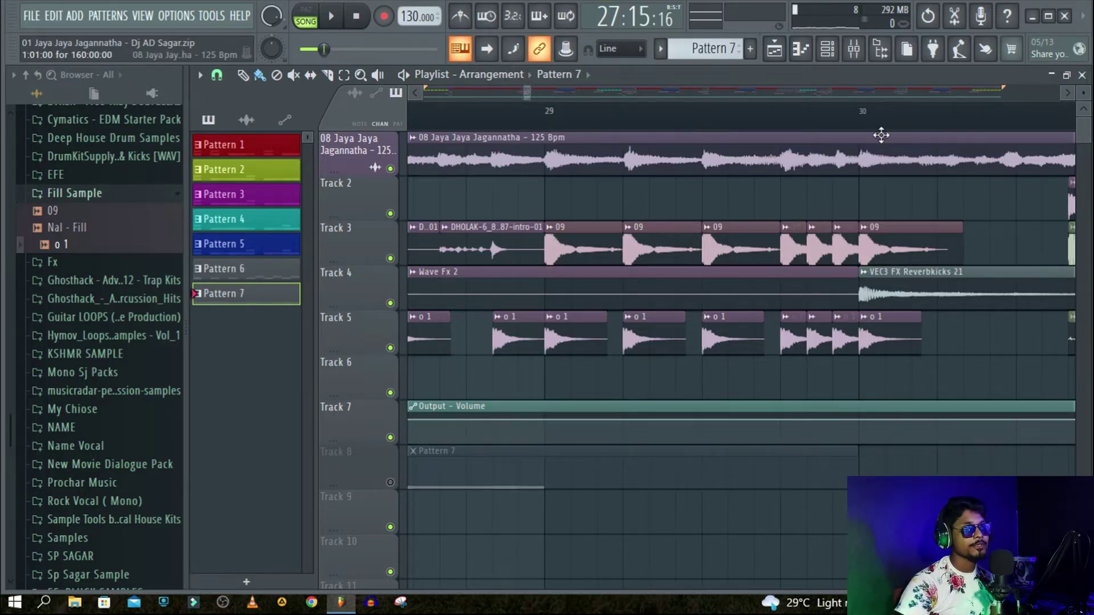
scroll(904, 112, "down", 2)
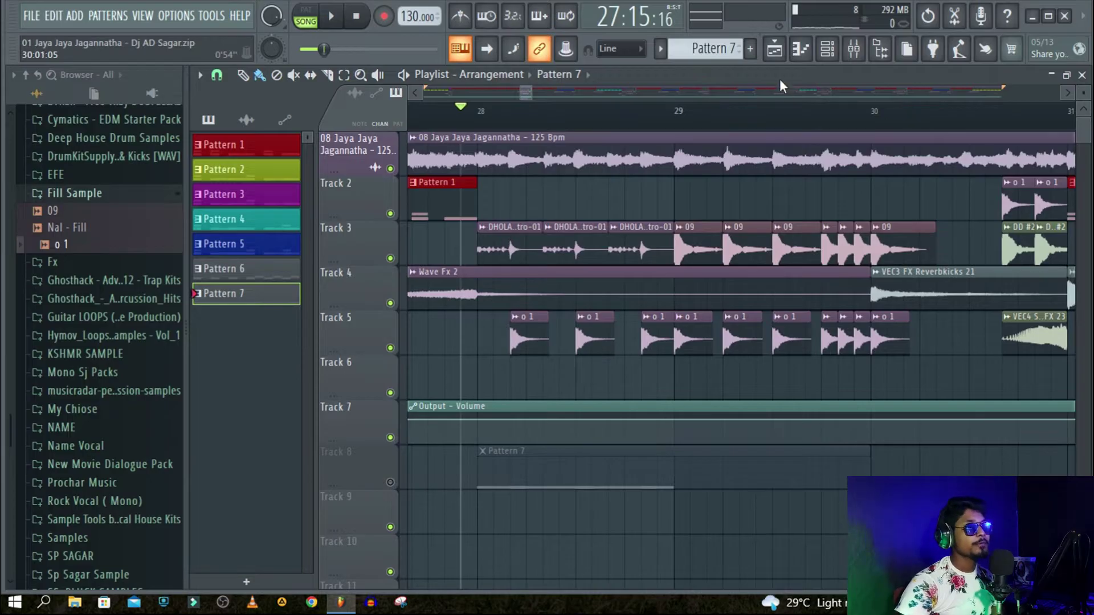
left_click(826, 49)
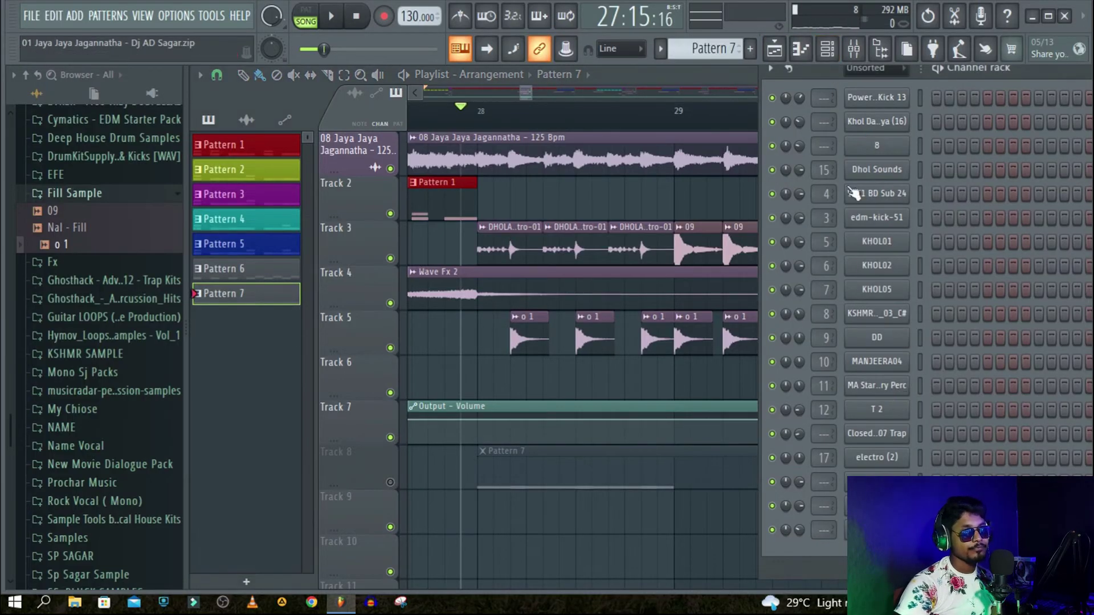
left_click_drag(1027, 77, 597, 68)
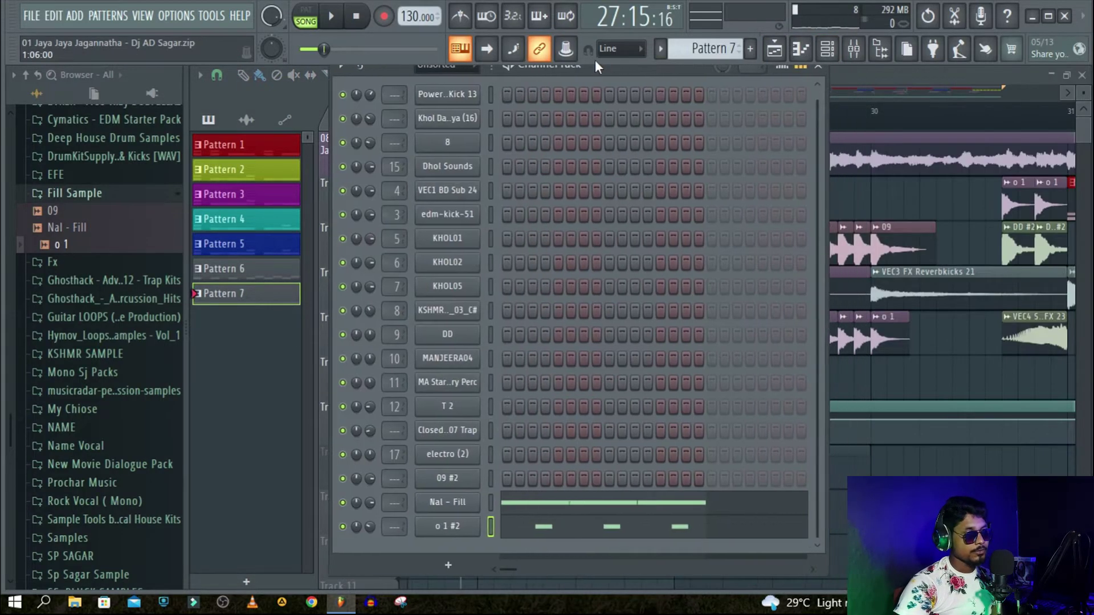
left_click(748, 509)
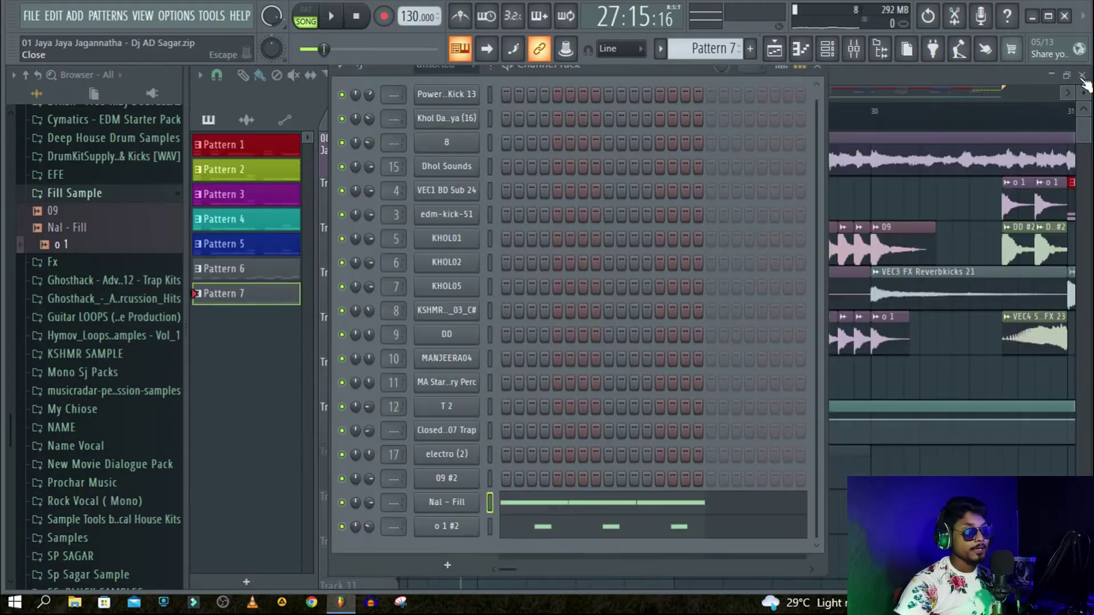
left_click(1081, 74)
right_click(450, 482)
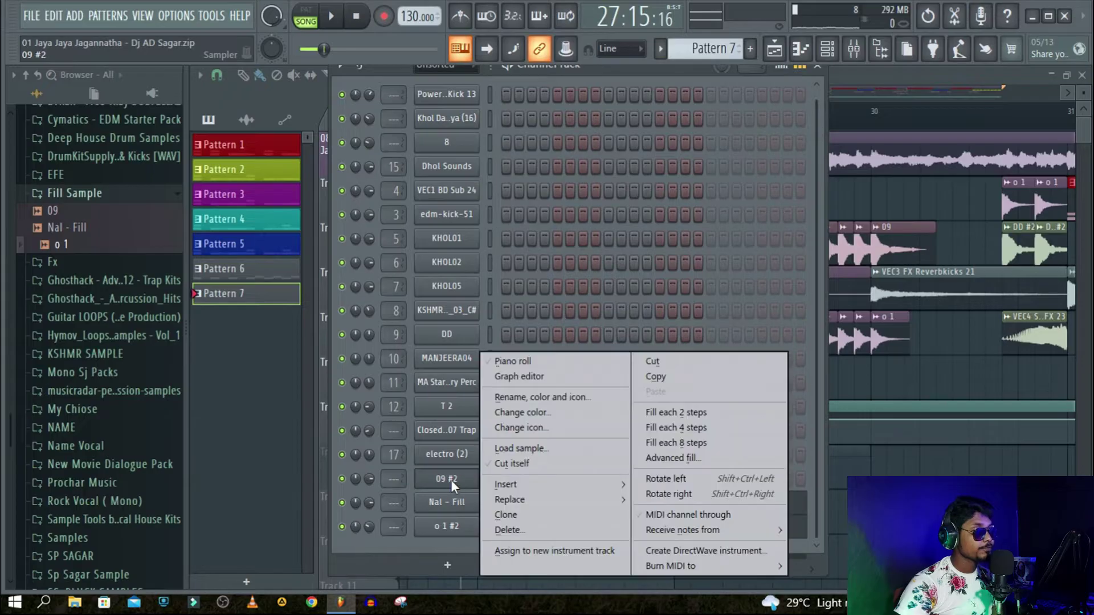
left_click(519, 364)
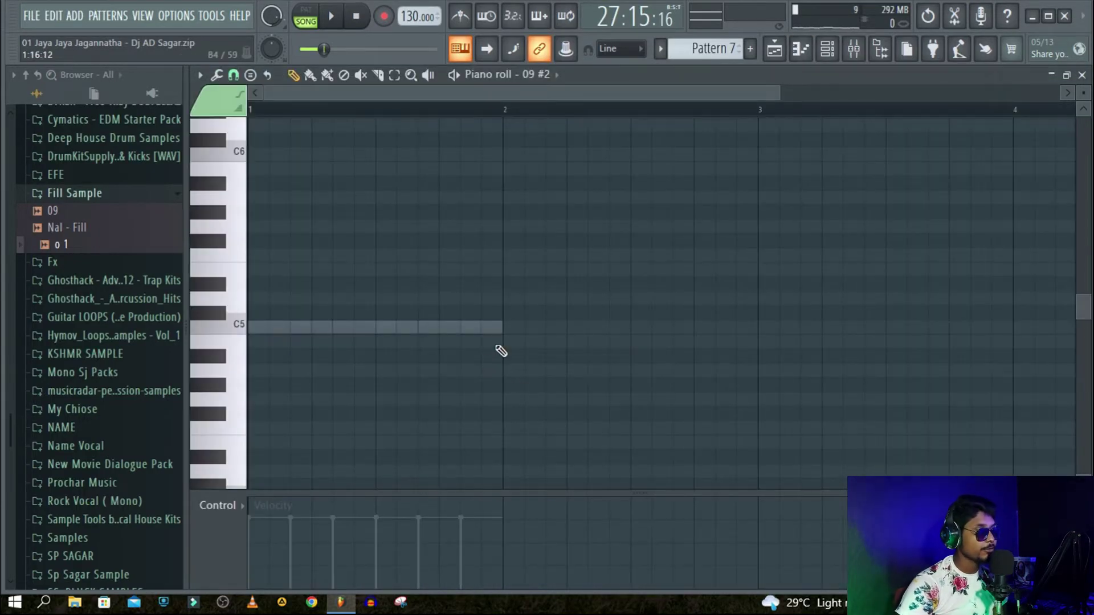
Draw six C5 notes for 09 #2 in bar 2: one on each of the first three beats and three back to back on beat 4.
left_click(508, 328)
left_click(572, 328)
left_click(636, 328)
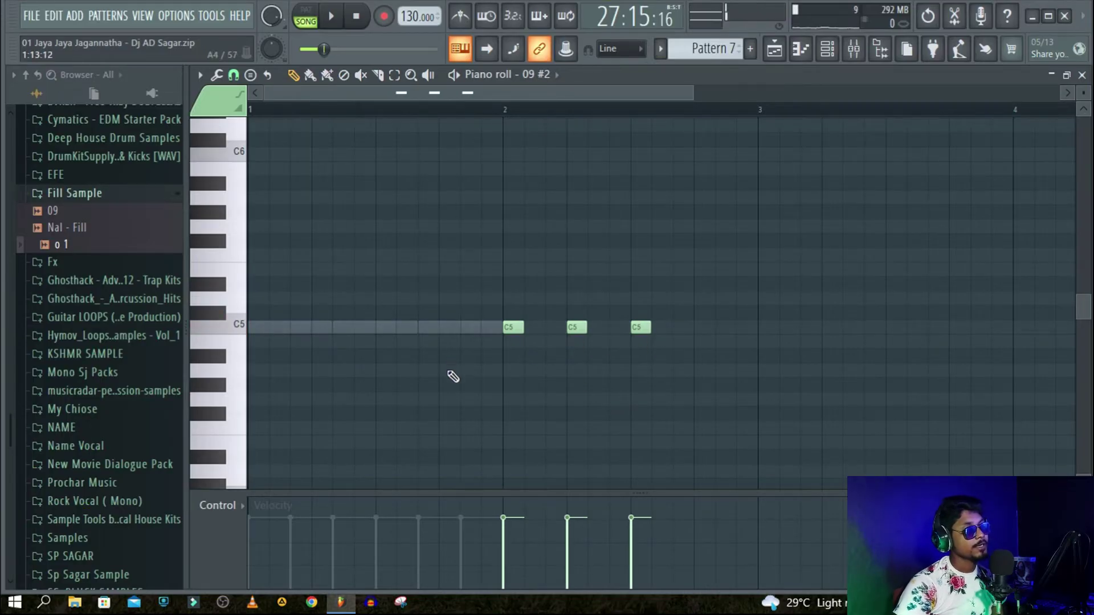
left_click(702, 329)
left_click(721, 330)
left_click(742, 329)
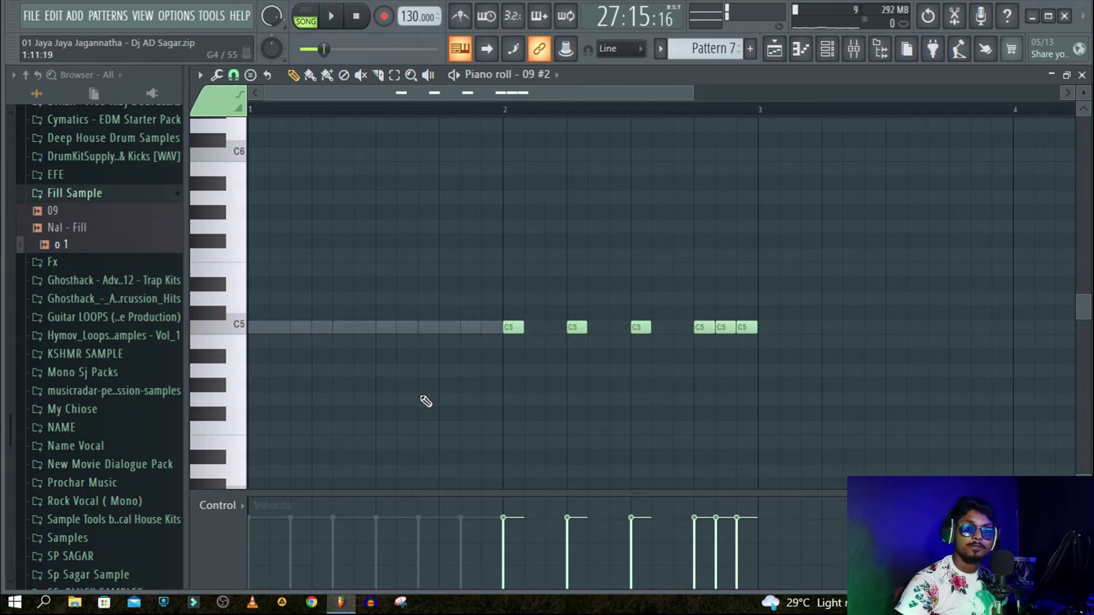
left_click(1081, 75)
Check the 09 #2 channel's sampler settings and widen the channel rack to show more of Pattern 7.
left_click(456, 484)
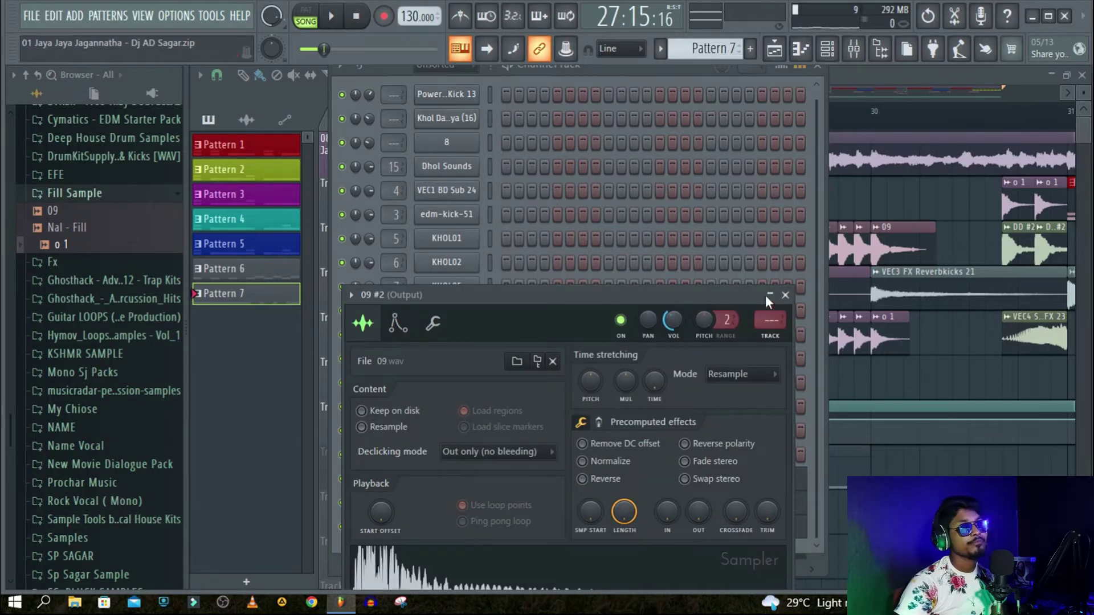
left_click(785, 294)
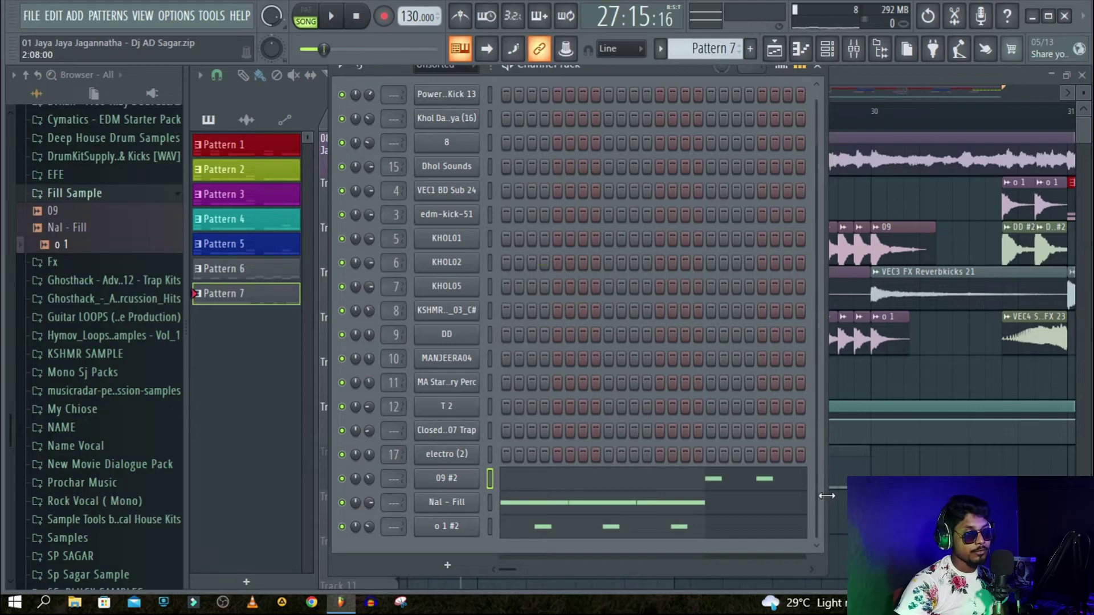
left_click_drag(821, 498, 924, 498)
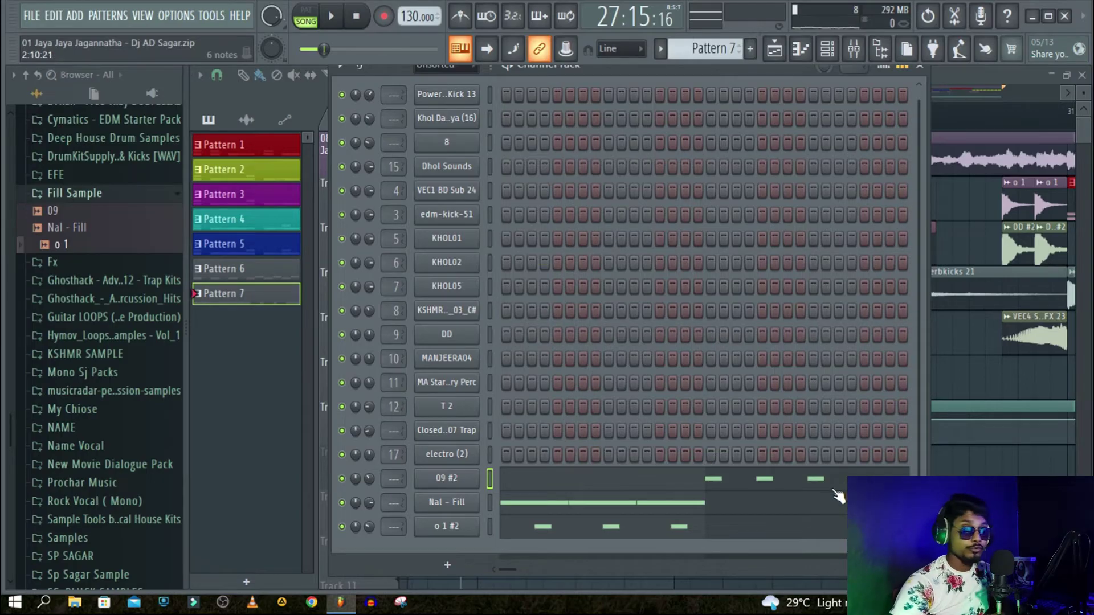
Add six C5 notes to o 1 #2 in bar 2, each placed on the matching 09 #2 hit, and close the piano roll.
left_click(734, 534)
left_click(512, 327)
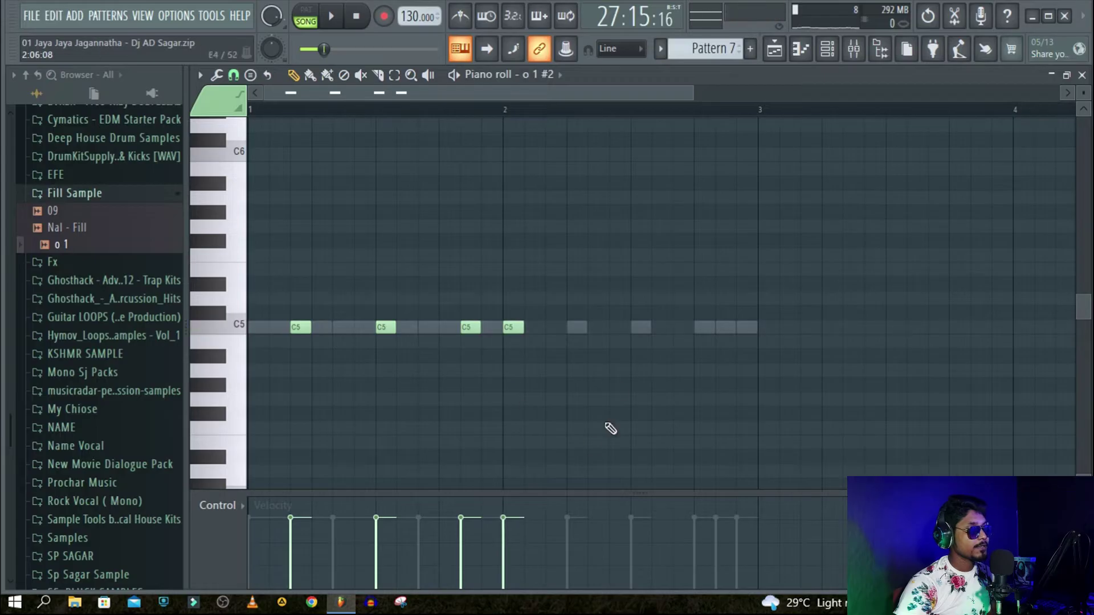
left_click(577, 327)
left_click(641, 327)
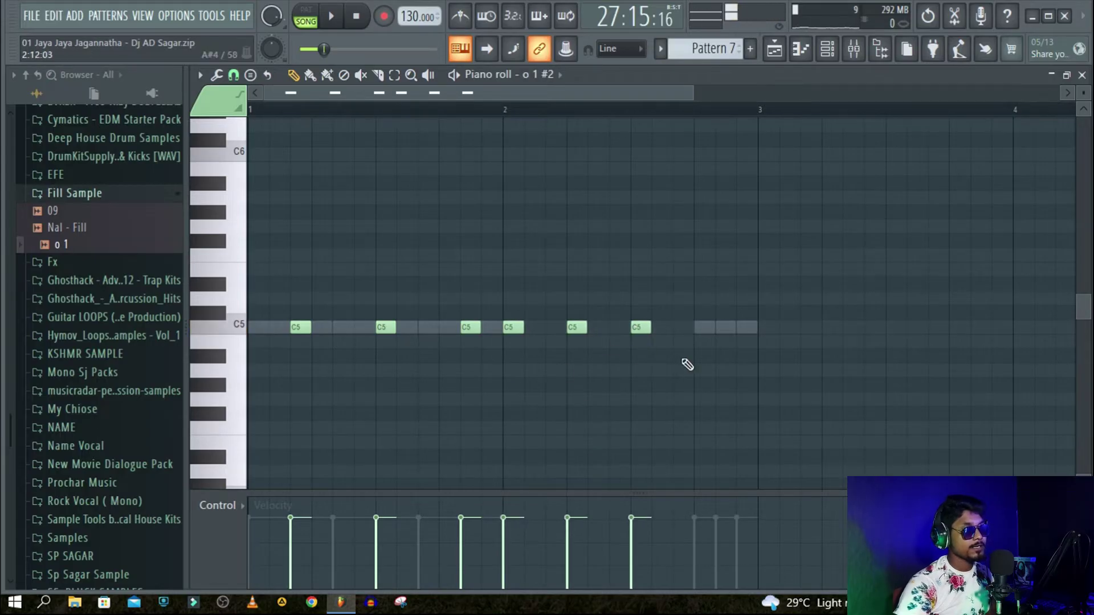
left_click(705, 327)
left_click(724, 328)
left_click(746, 328)
left_click(1082, 75)
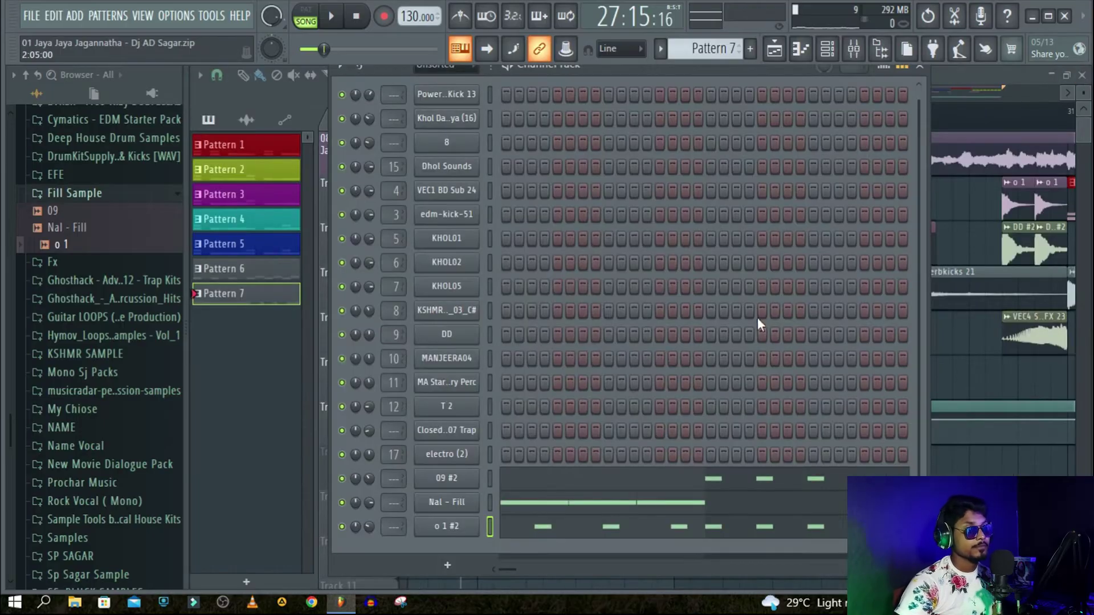
Close the channel rack, solo Track 8 and play Pattern 7 through bars 28 and 29.
left_click_drag(747, 71, 704, 171)
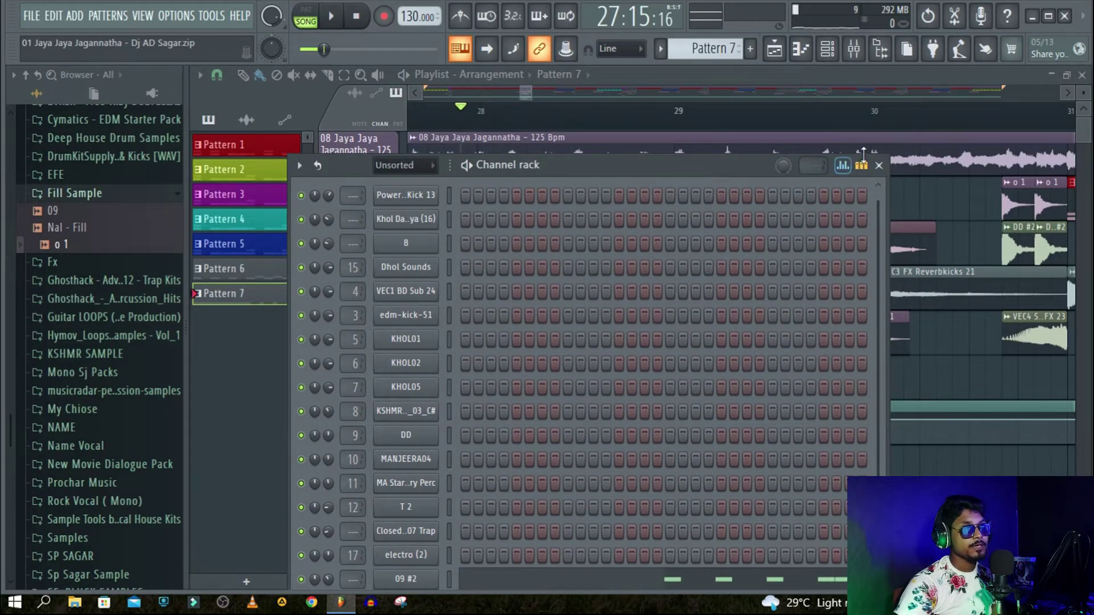
left_click(878, 165)
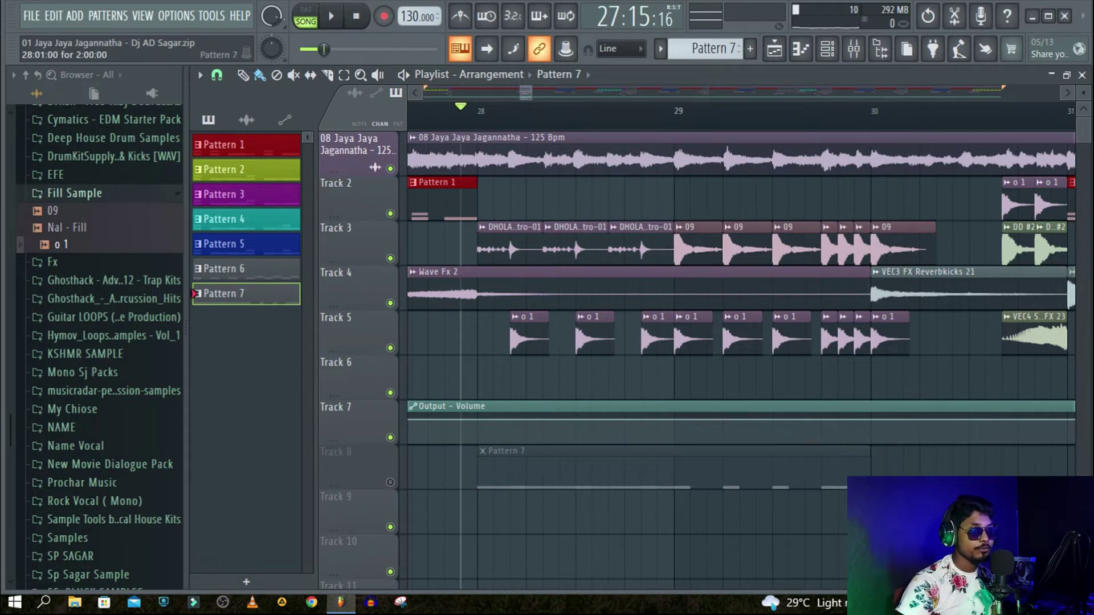
left_click(390, 482, "ctrl")
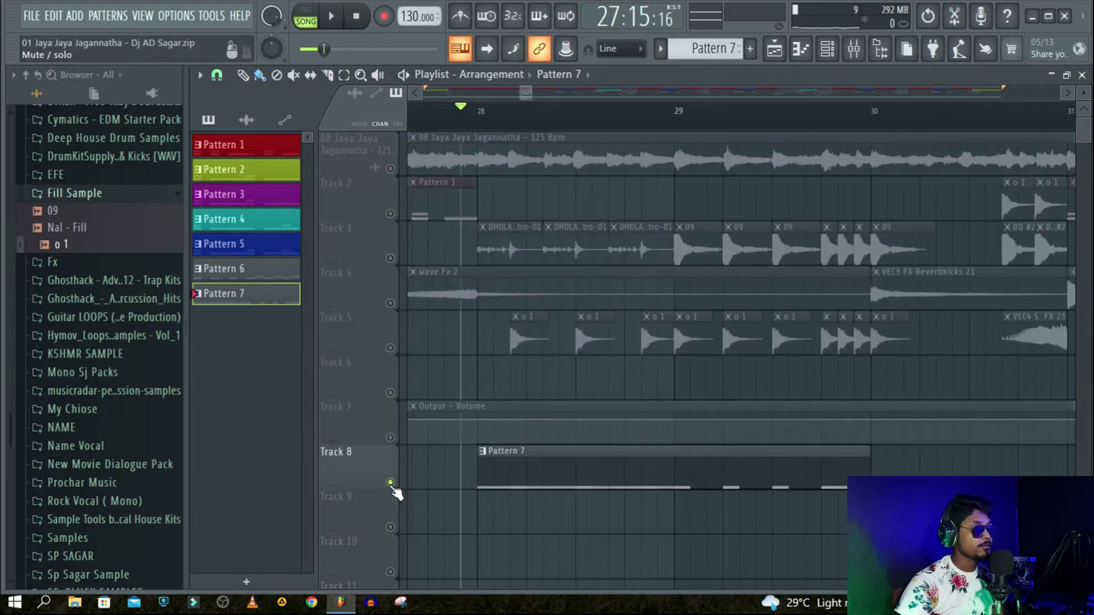
key("space")
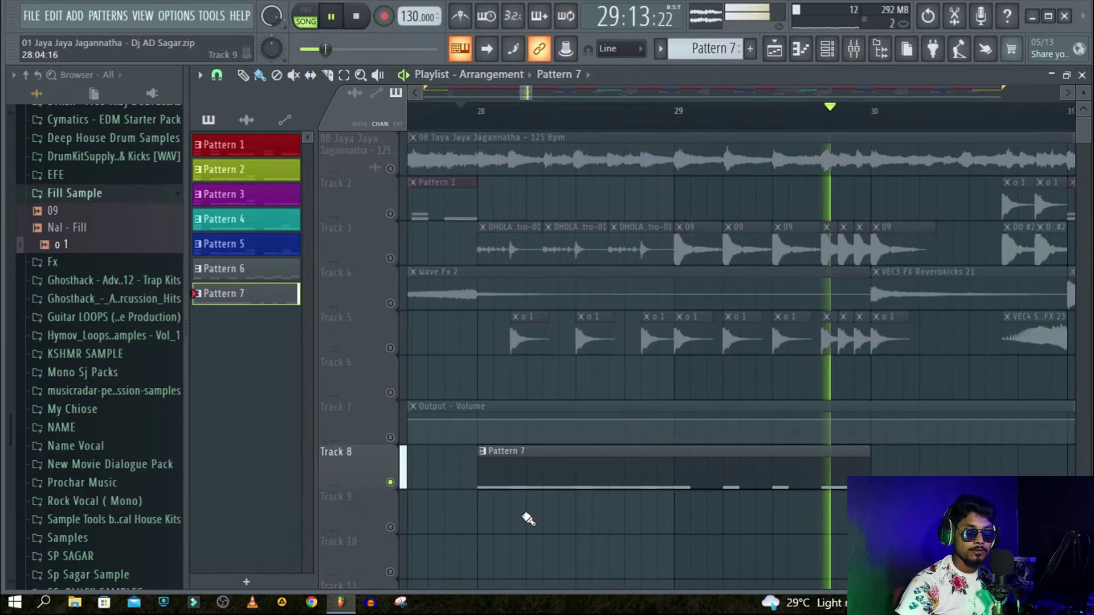
key("space")
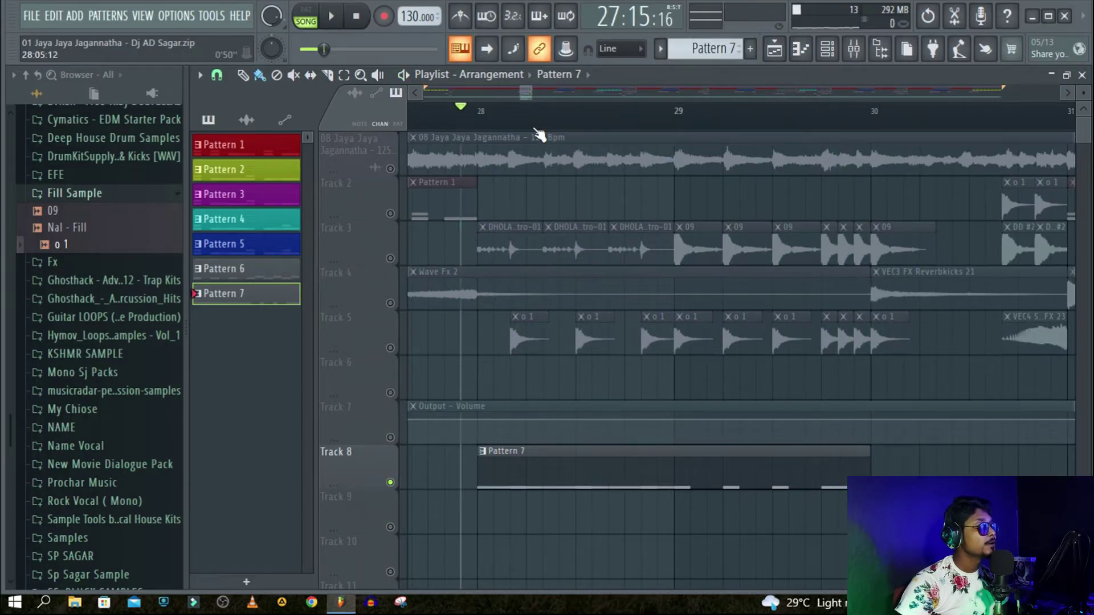
Play the original bar 28–29 break with Track 8 muted, first with the song track on and again with it muted.
scroll(532, 166, "up", 1)
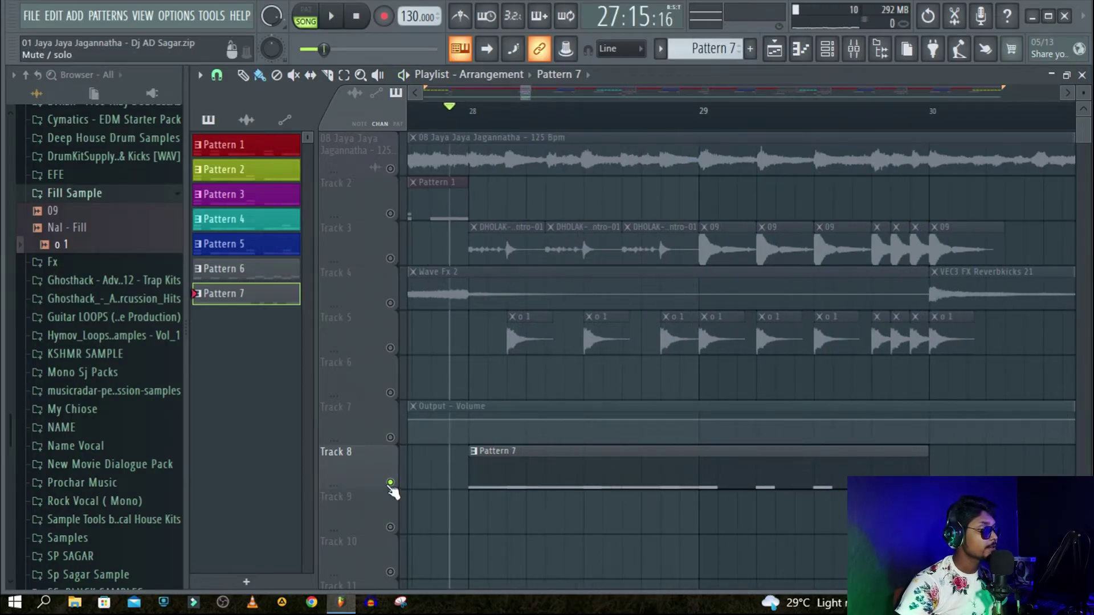
right_click(390, 168)
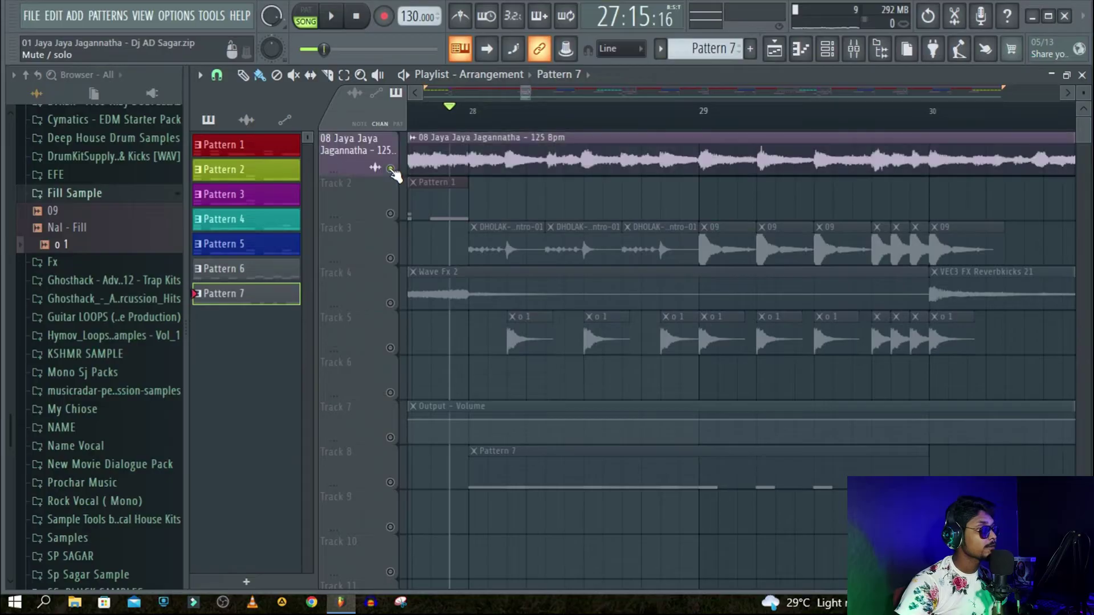
right_click(391, 169)
left_click(391, 482)
key("space")
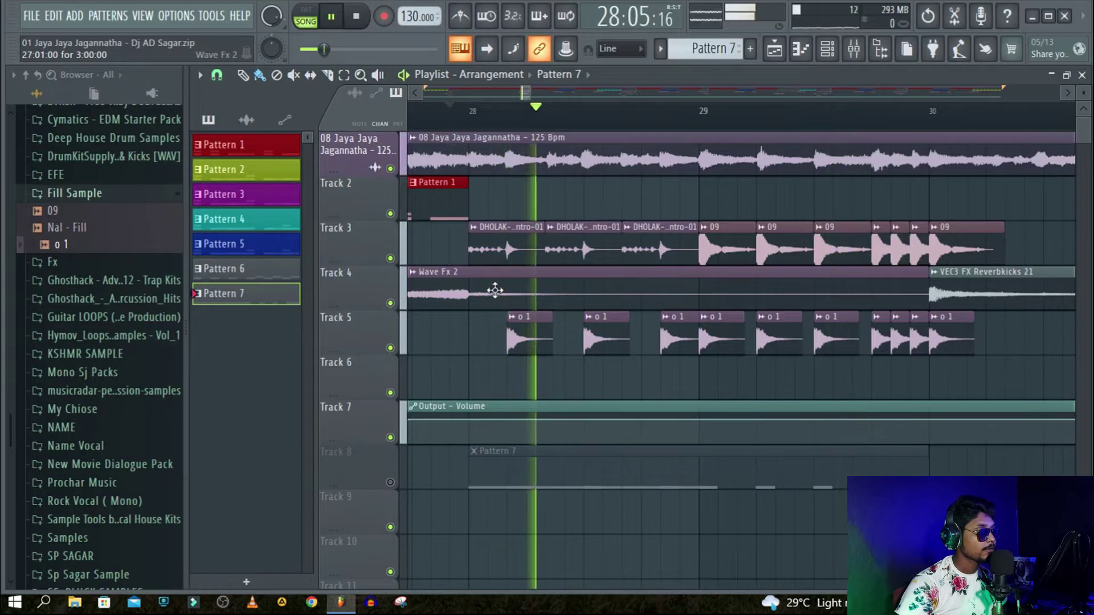
key("space")
left_click(391, 169)
key("space")
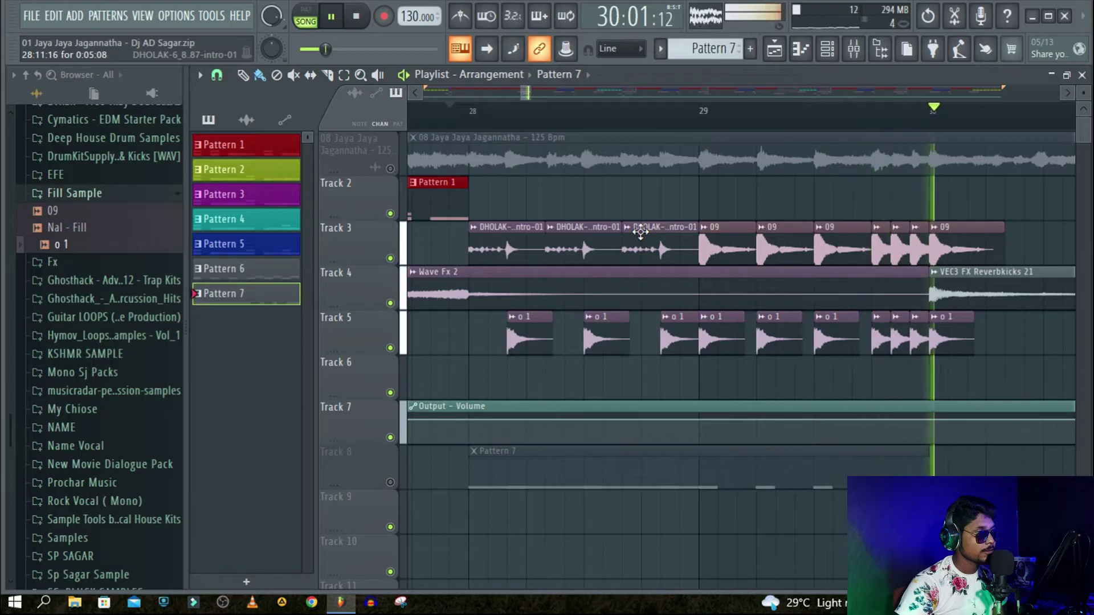
key("space")
key("space")
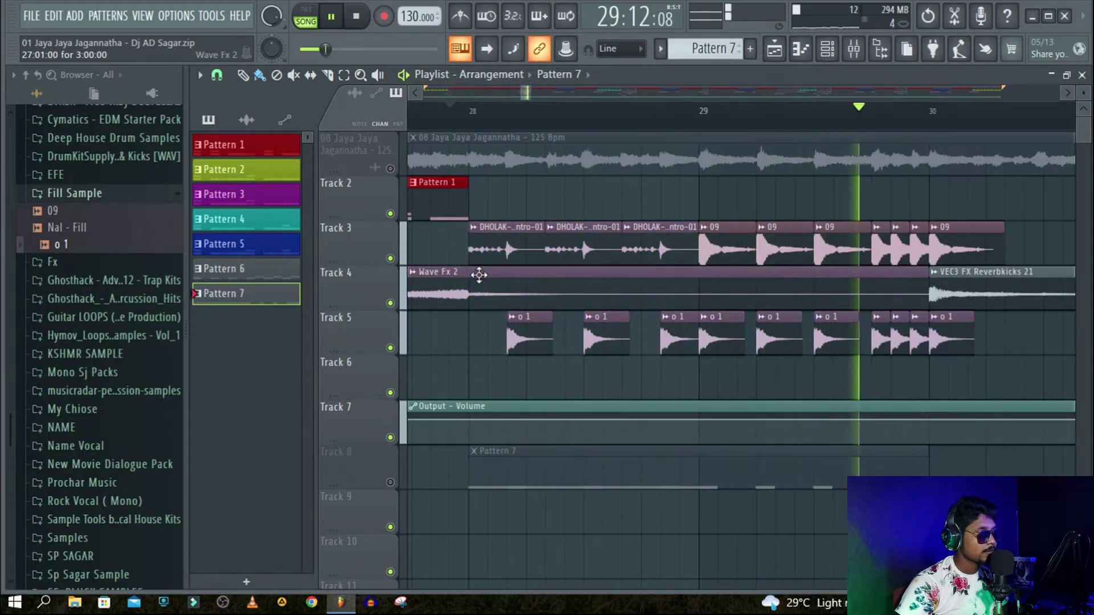
key("space")
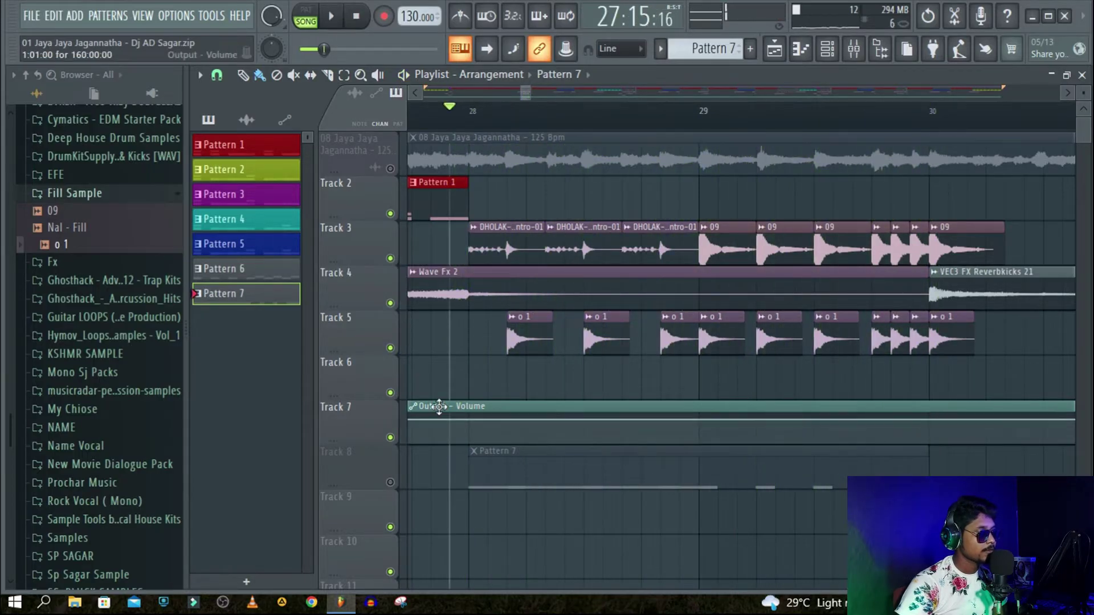
Play the rebuilt Pattern 7 break with Track 8 soloed for comparison and turn all playlist tracks back on.
right_click(390, 483)
key("space")
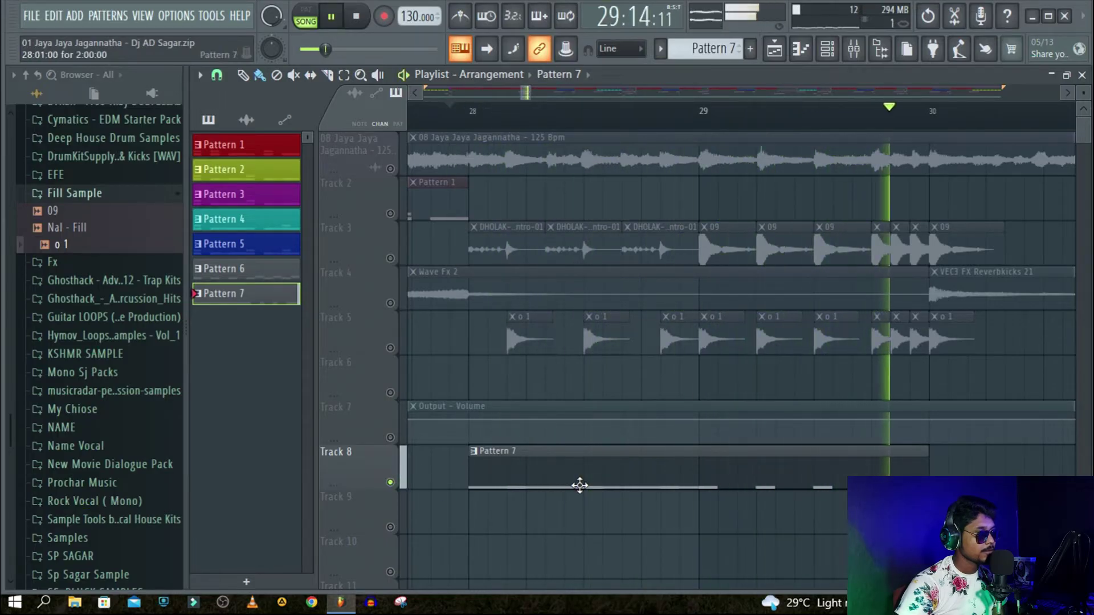
key("space")
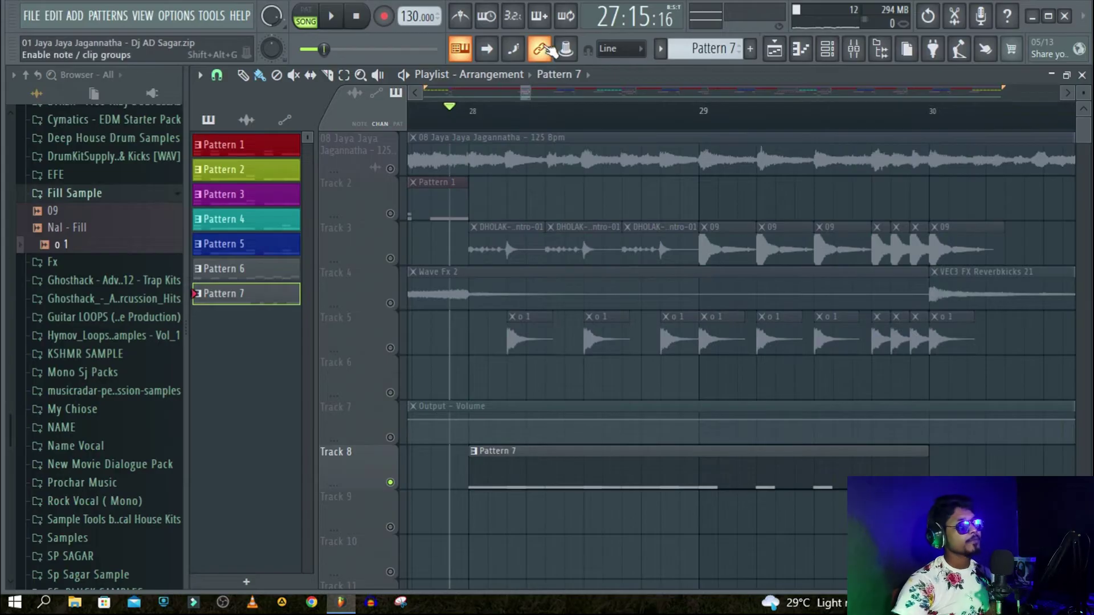
right_click(390, 483)
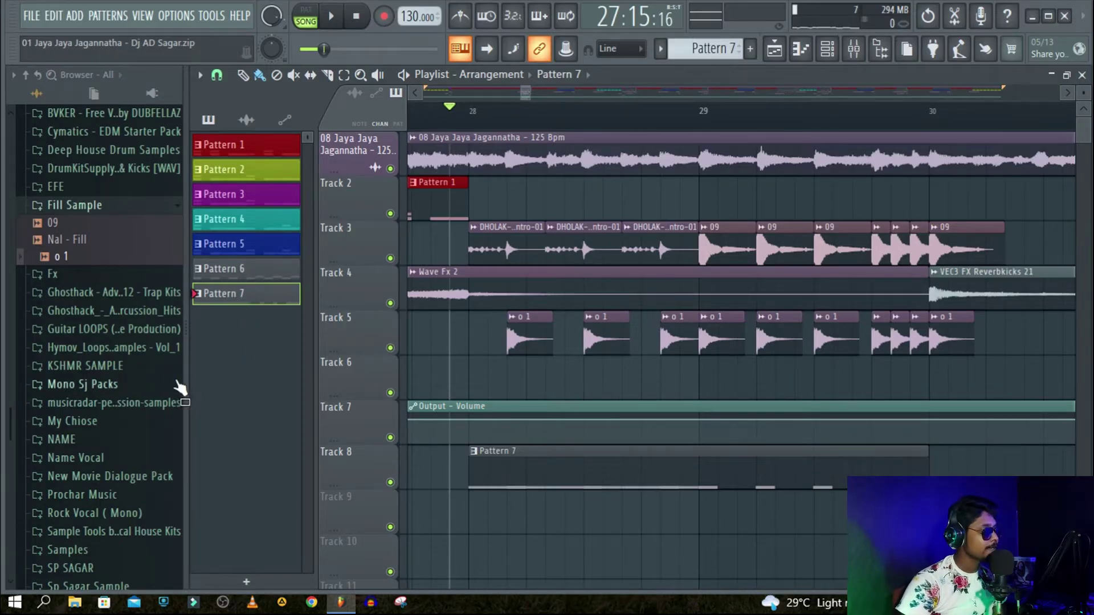
Narrow the browser and quick render Pattern 7 as an audio clip.
left_click_drag(185, 328, 127, 341)
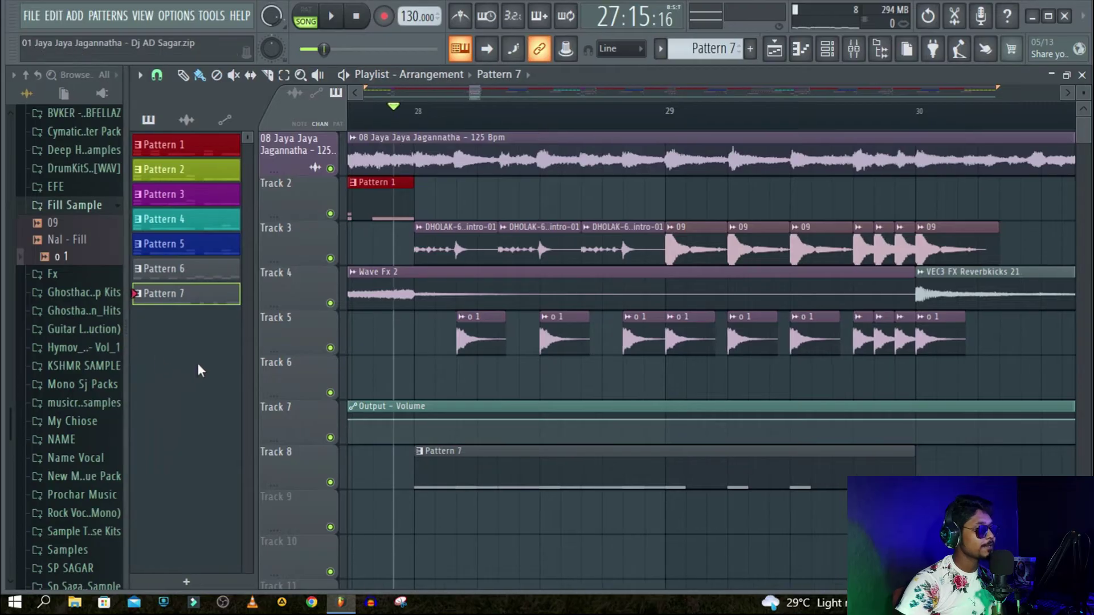
right_click(147, 300)
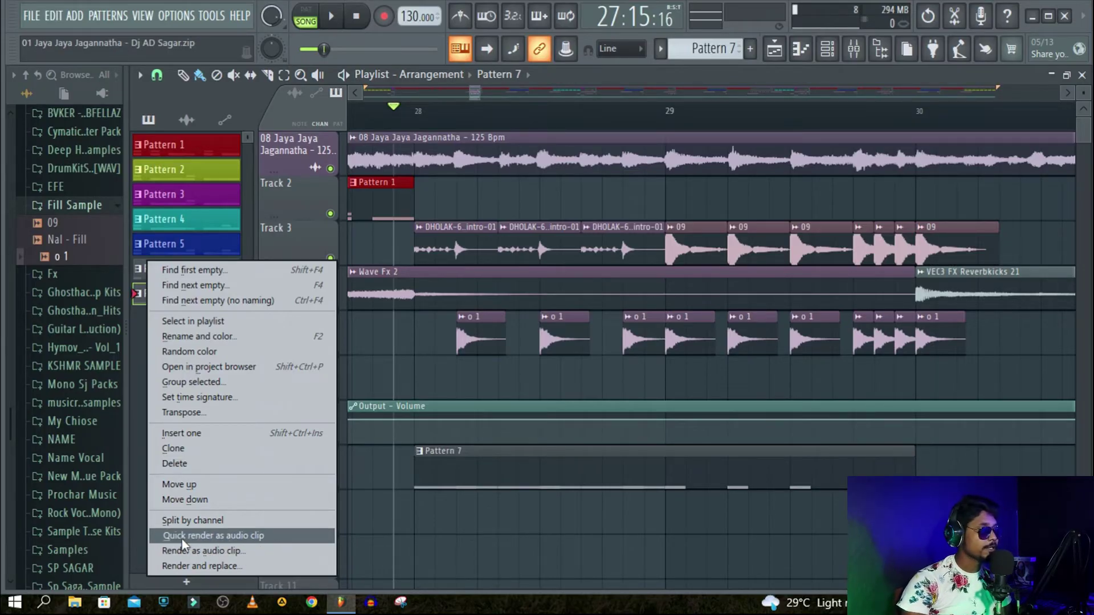
left_click(257, 535)
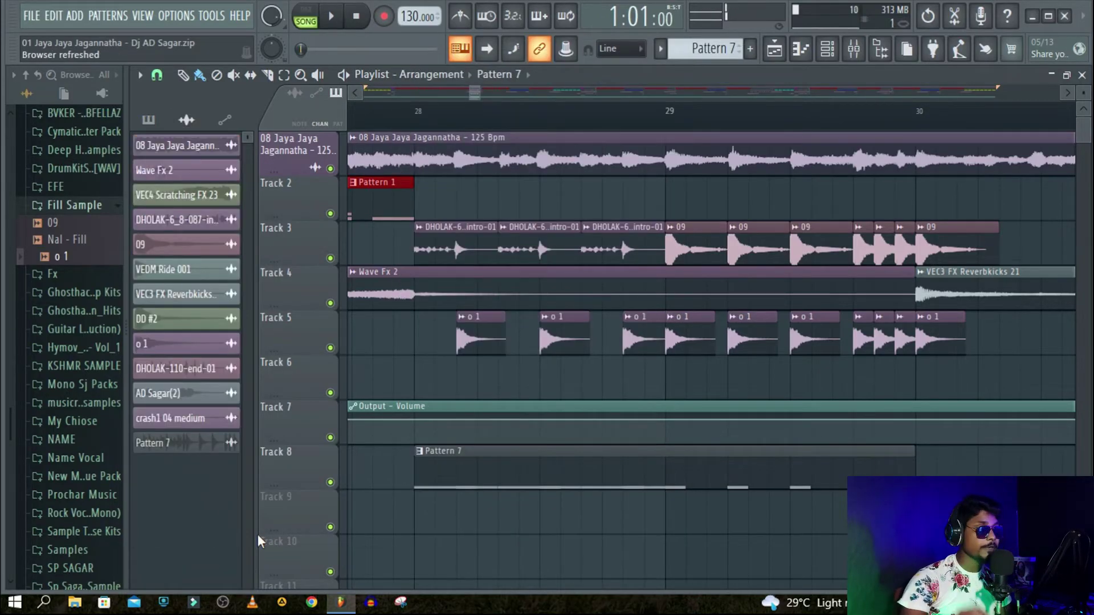
Render Pattern 7 once more as an audio clip through the render settings, with the tail set to Cut remainder.
left_click(148, 120)
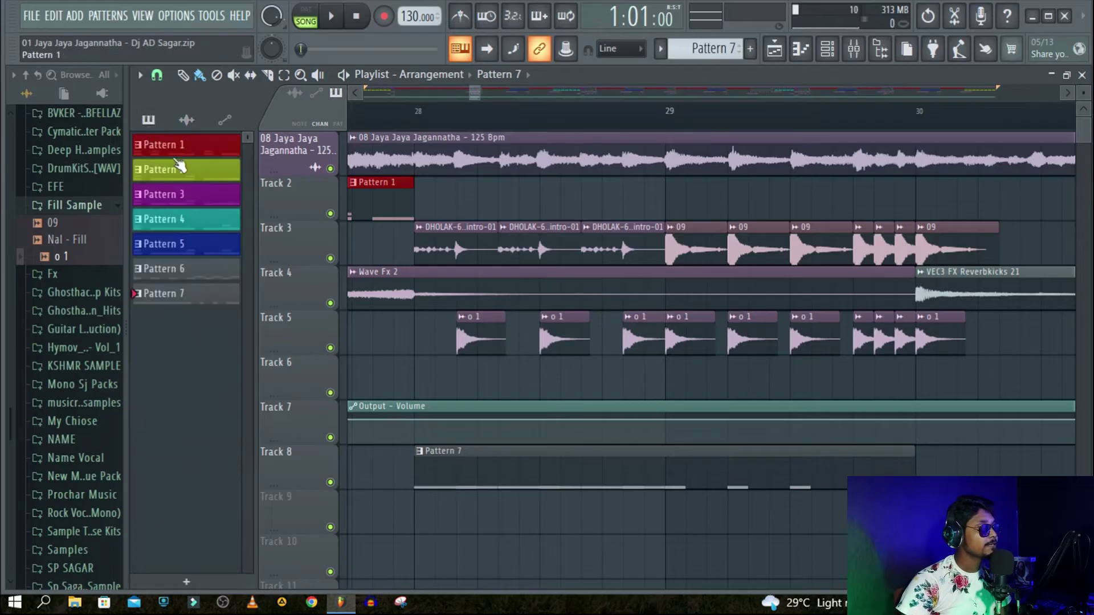
right_click(212, 302)
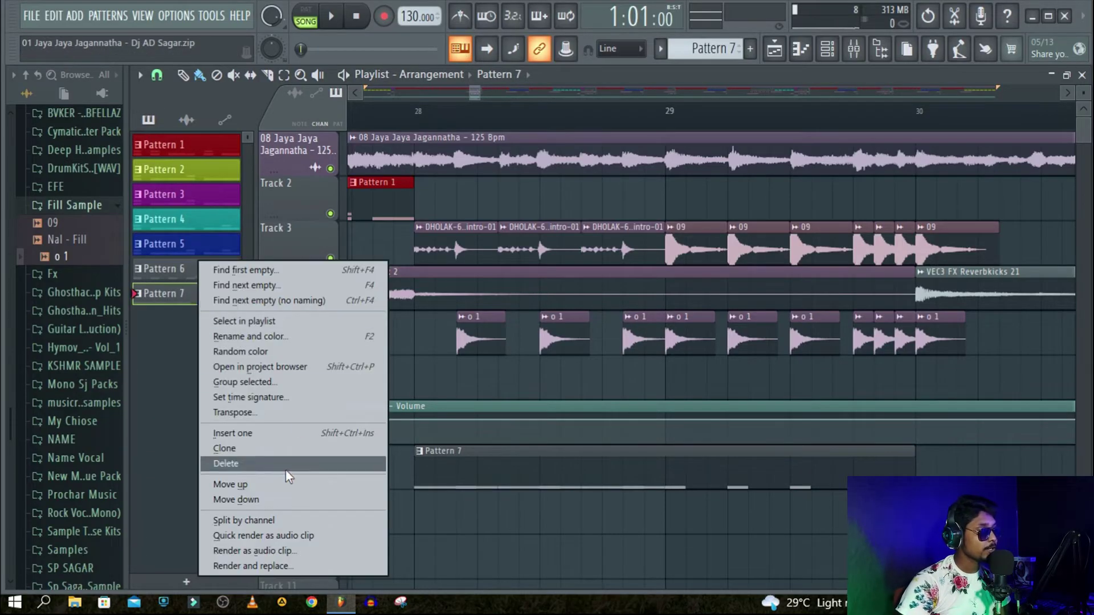
left_click(291, 552)
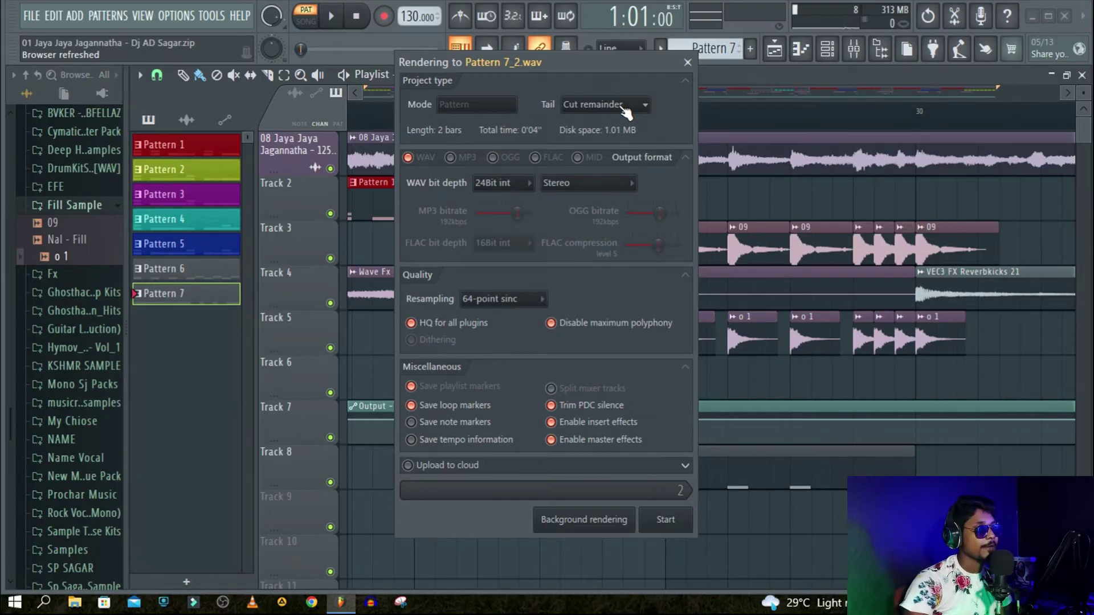
left_click(625, 112)
left_click(582, 139)
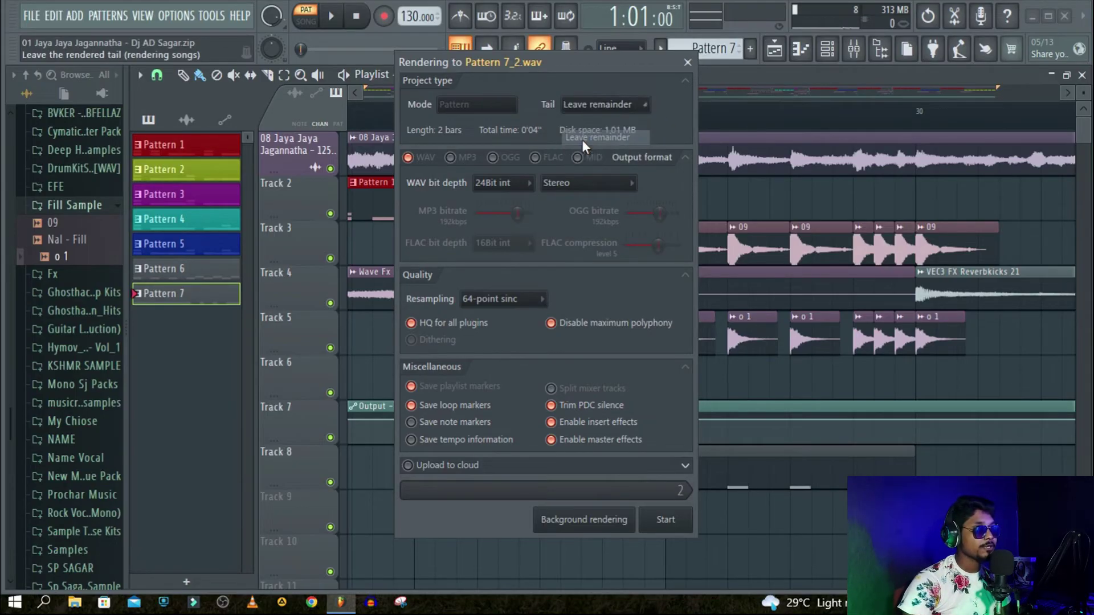
left_click(598, 105)
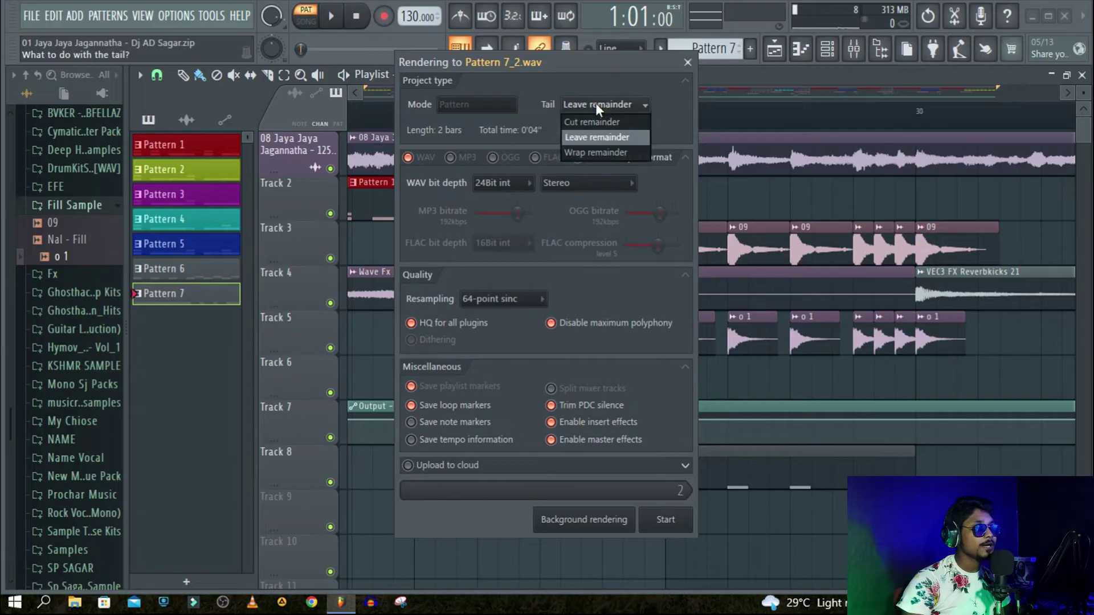
left_click(597, 125)
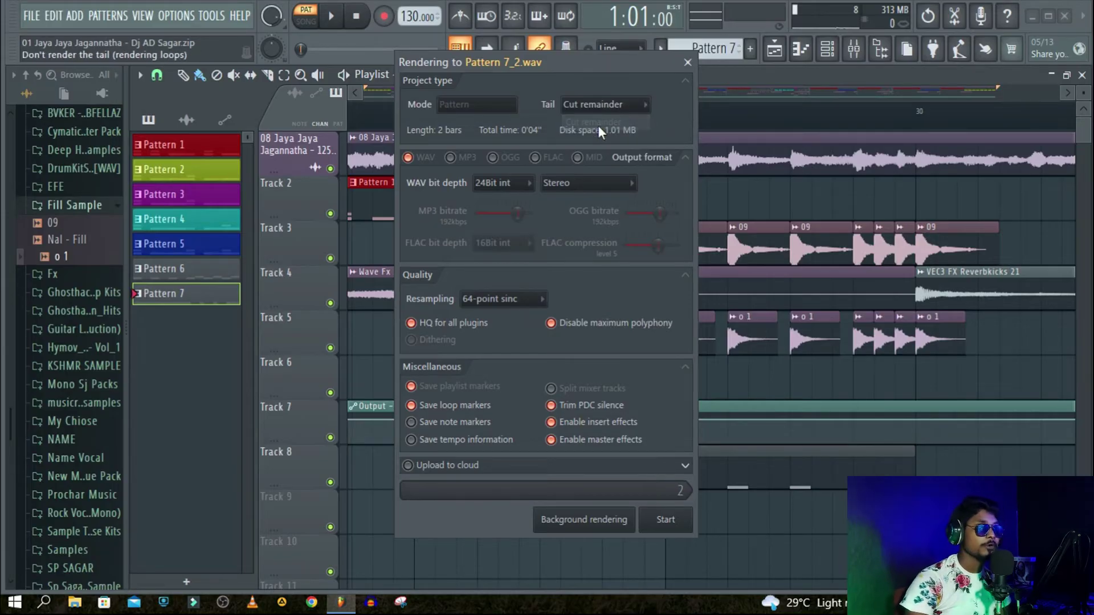
left_click(665, 519)
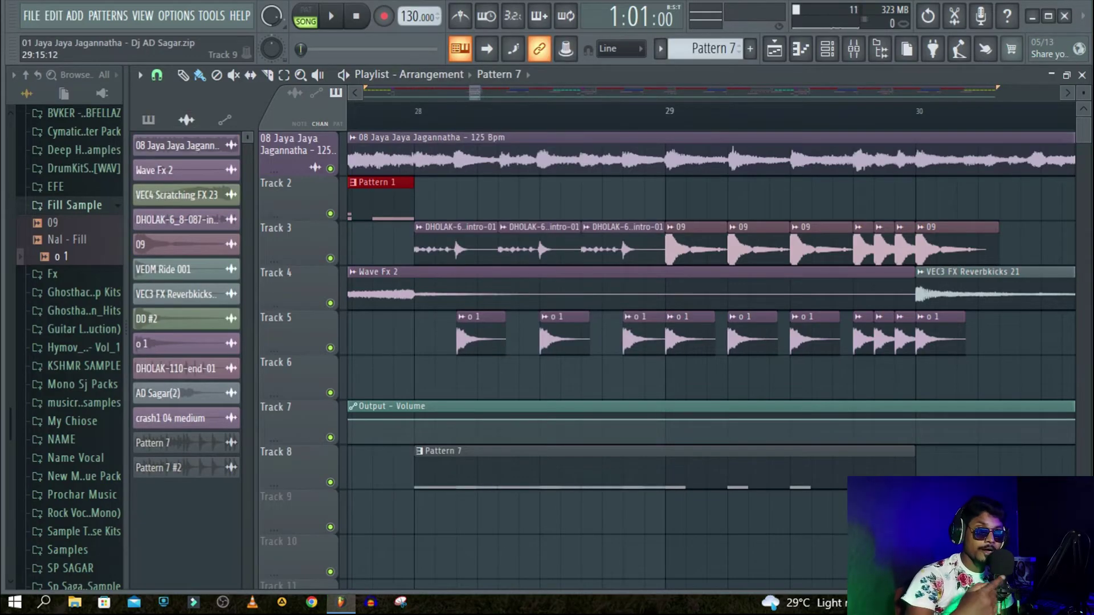
left_click(160, 129)
right_click(191, 295)
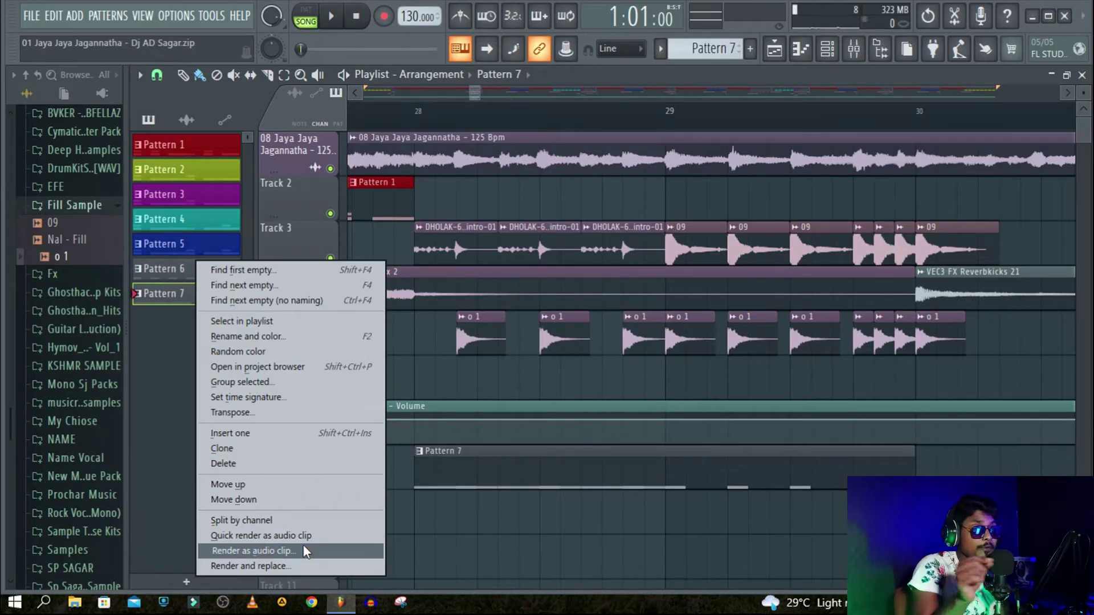
left_click(152, 336)
Place the rendered Pattern 7 audio clip on Track 9 and Pattern 7 #2 on Track 10, both starting at bar 28, and deselect them.
left_click(186, 120)
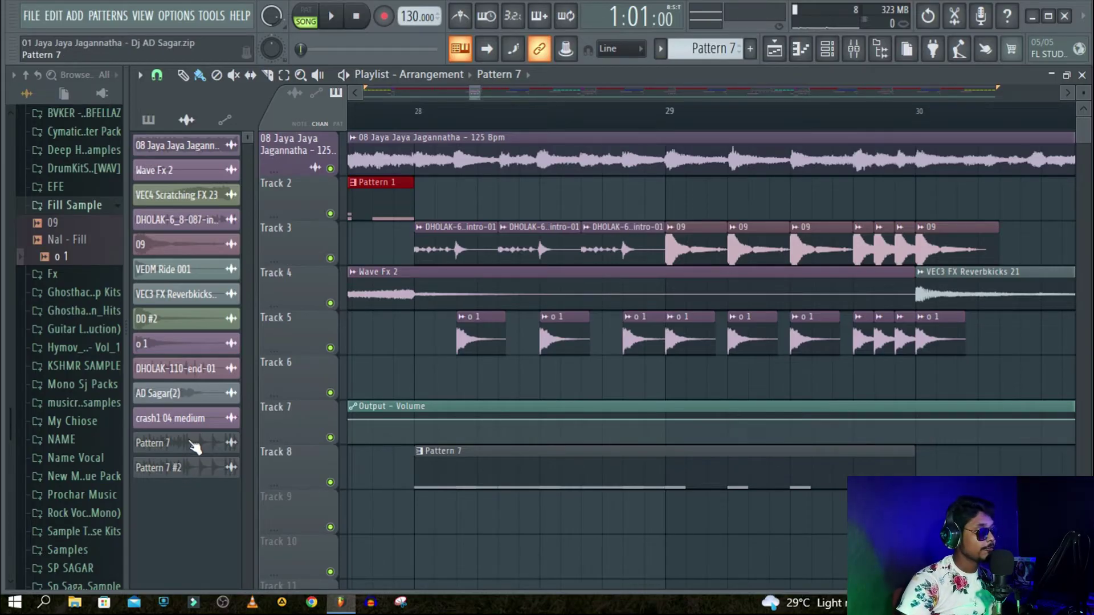
left_click_drag(181, 447, 421, 518)
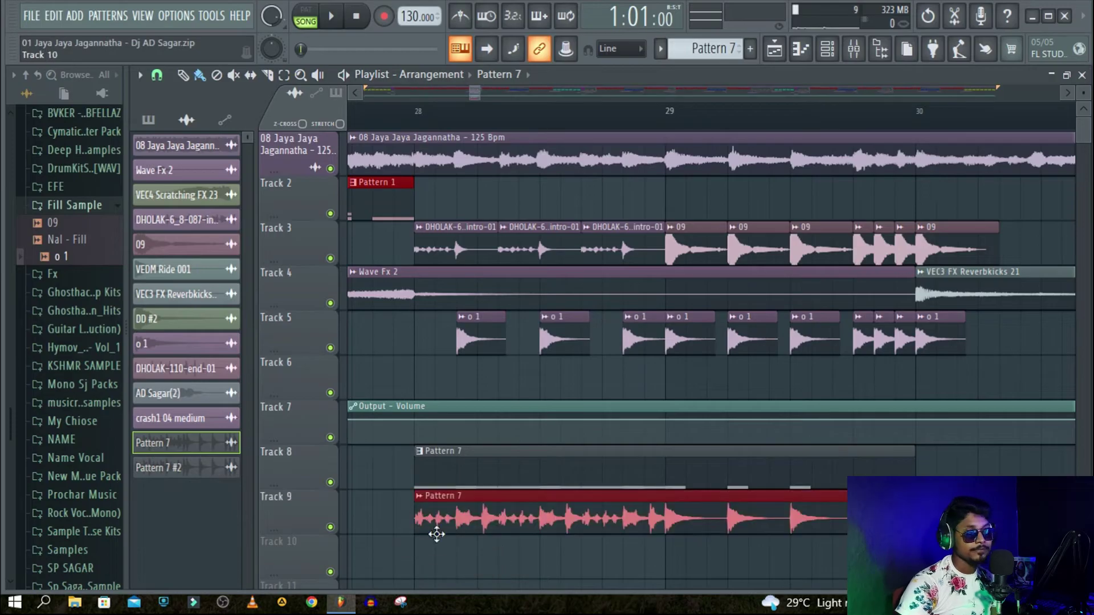
scroll(1076, 475, "down", 6)
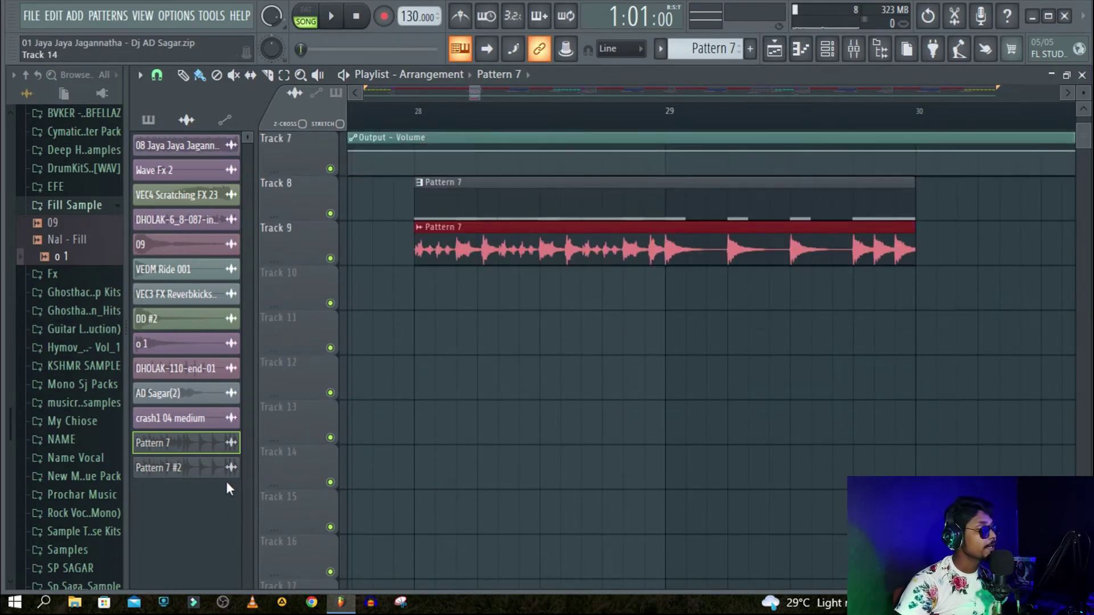
left_click(200, 476)
left_click_drag(176, 471, 420, 310)
scroll(915, 410, "up", 3)
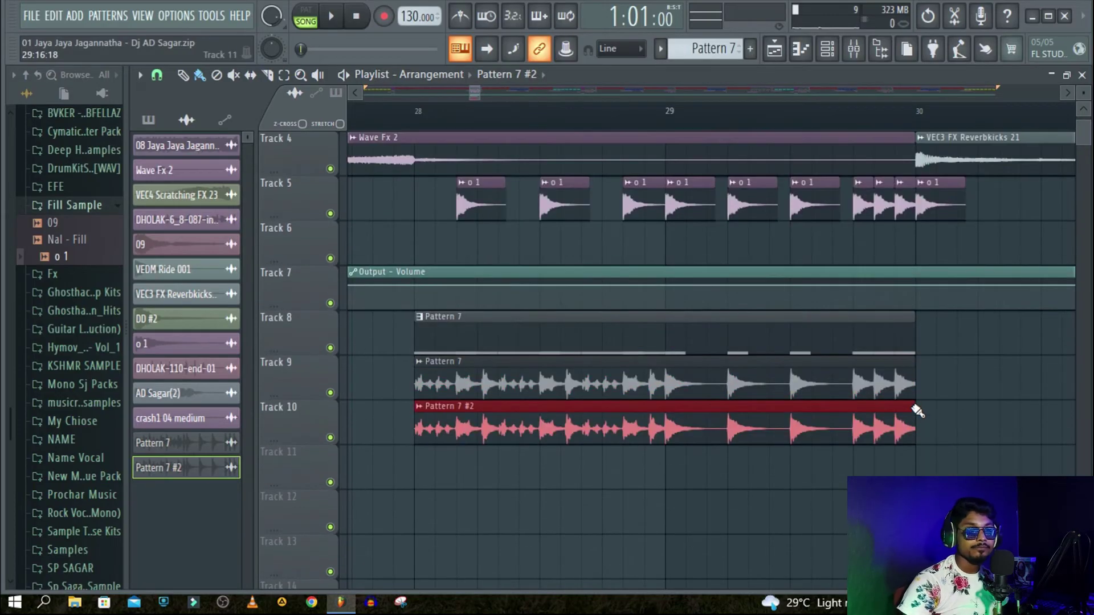
scroll(975, 413, "up", 2)
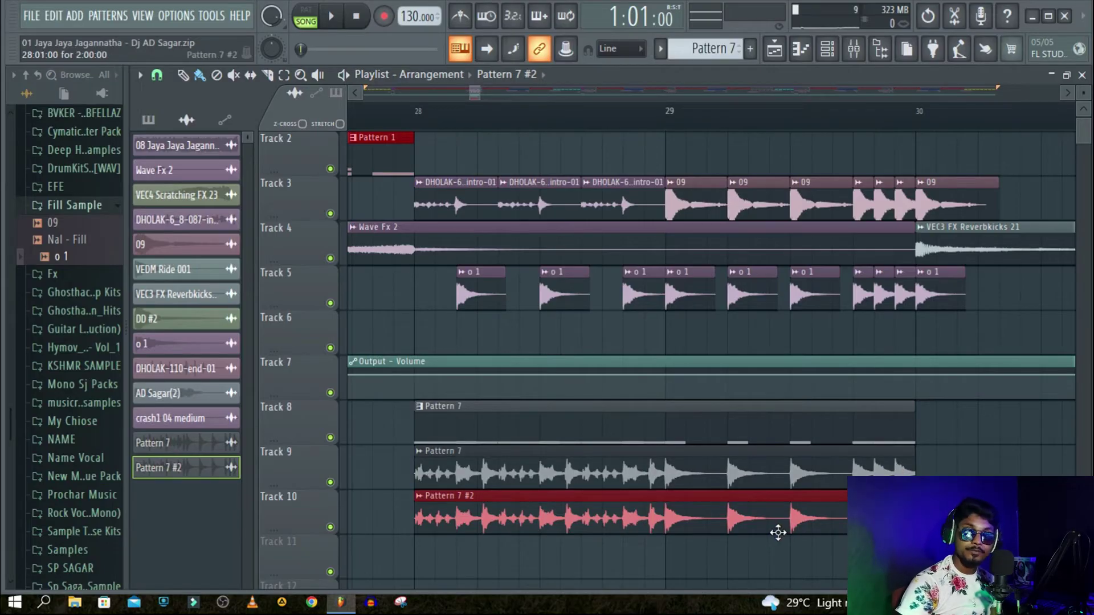
scroll(817, 466, "down", 1)
scroll(818, 465, "down", 2)
left_click(690, 461, "ctrl")
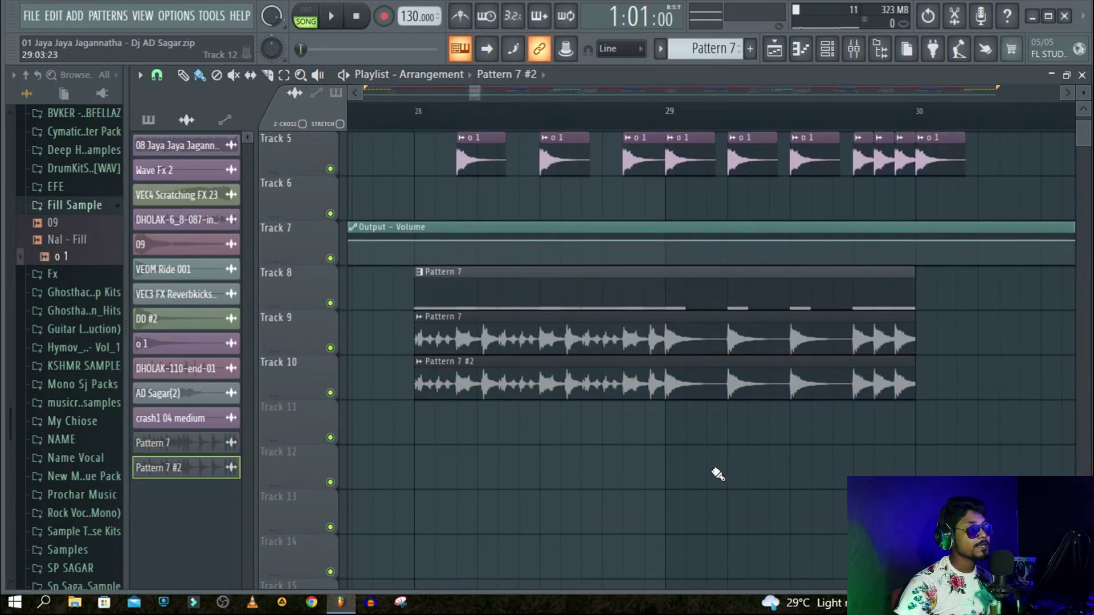
Solo Track 10 and select the playlist range from bar 28 to bar 30.
left_click(330, 393, "ctrl")
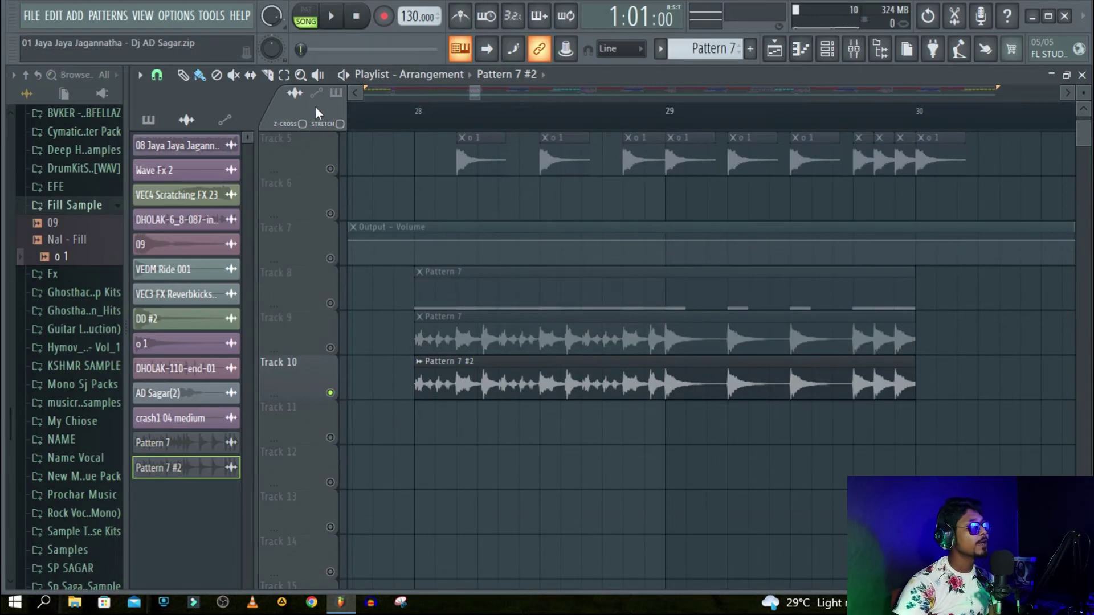
left_click(284, 75)
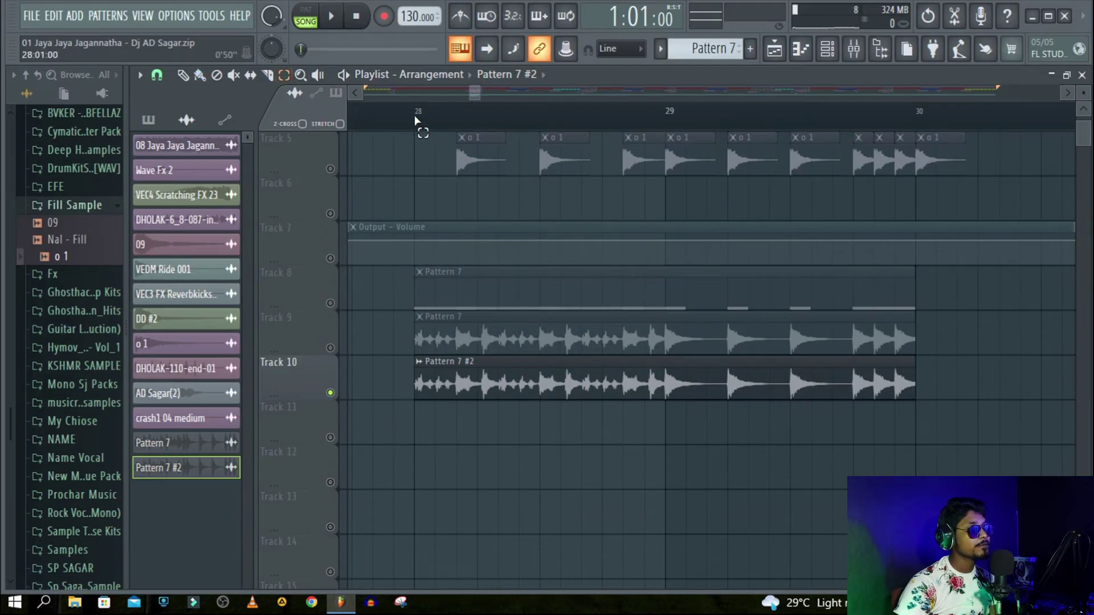
mouse_move(415, 117)
left_mouse_down()
mouse_move(637, 180)
mouse_move(831, 183)
mouse_move(915, 199)
left_mouse_up()
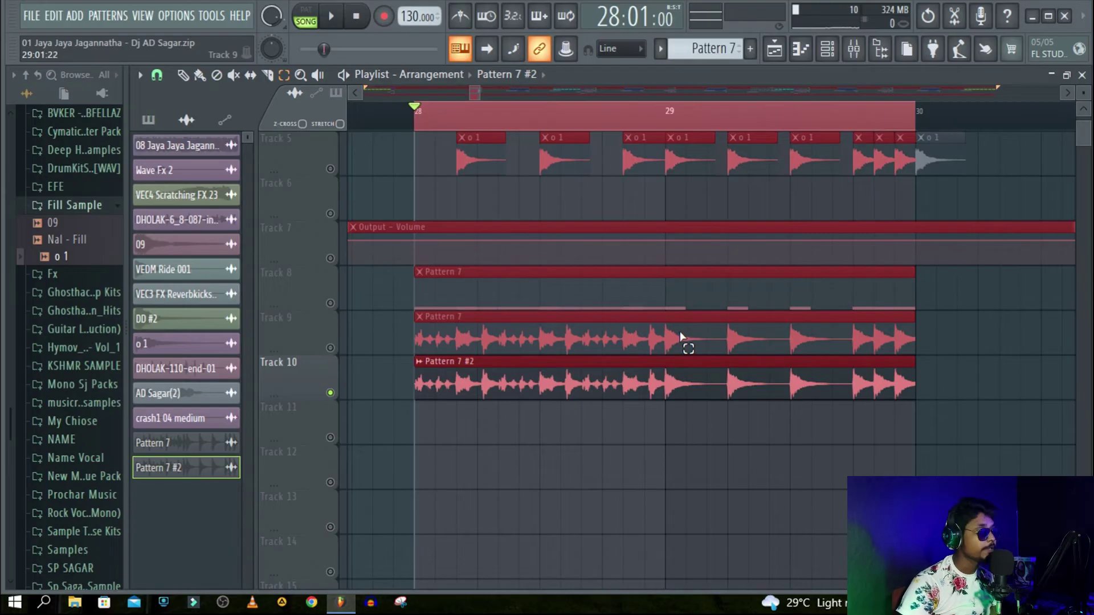
Export the selected range as a wave file named Fills - 1 by 3 on the Desktop and start the render.
left_click(29, 14)
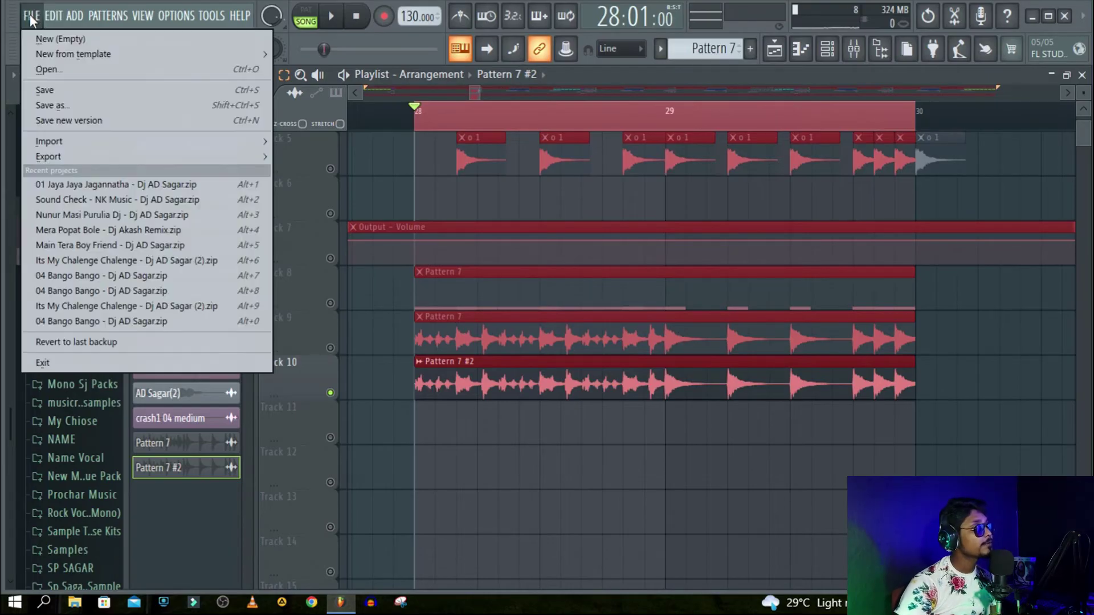
mouse_move(59, 157)
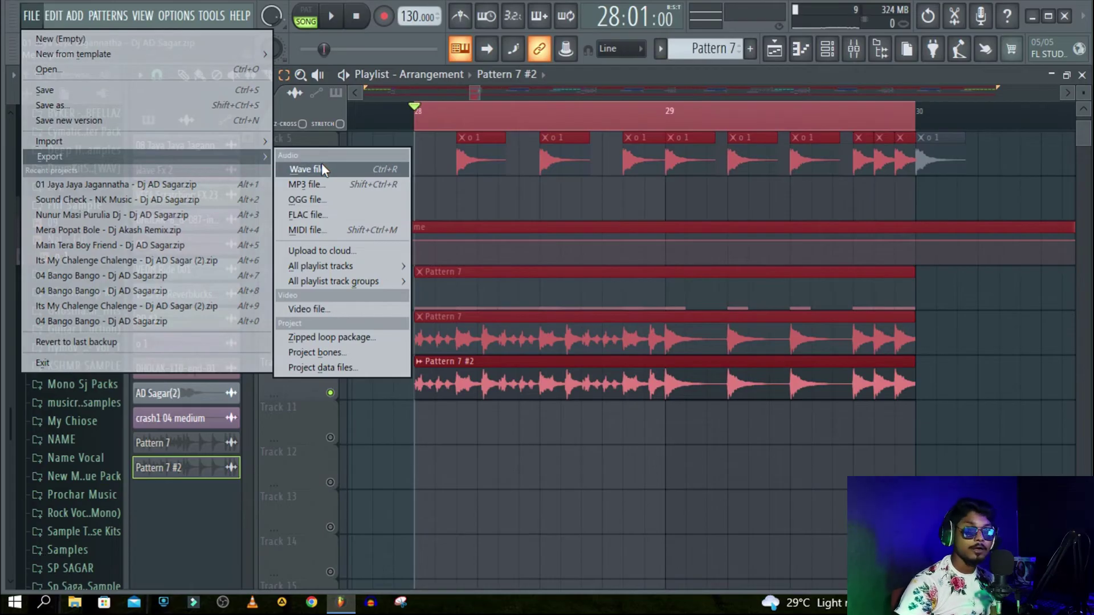
left_click(308, 169)
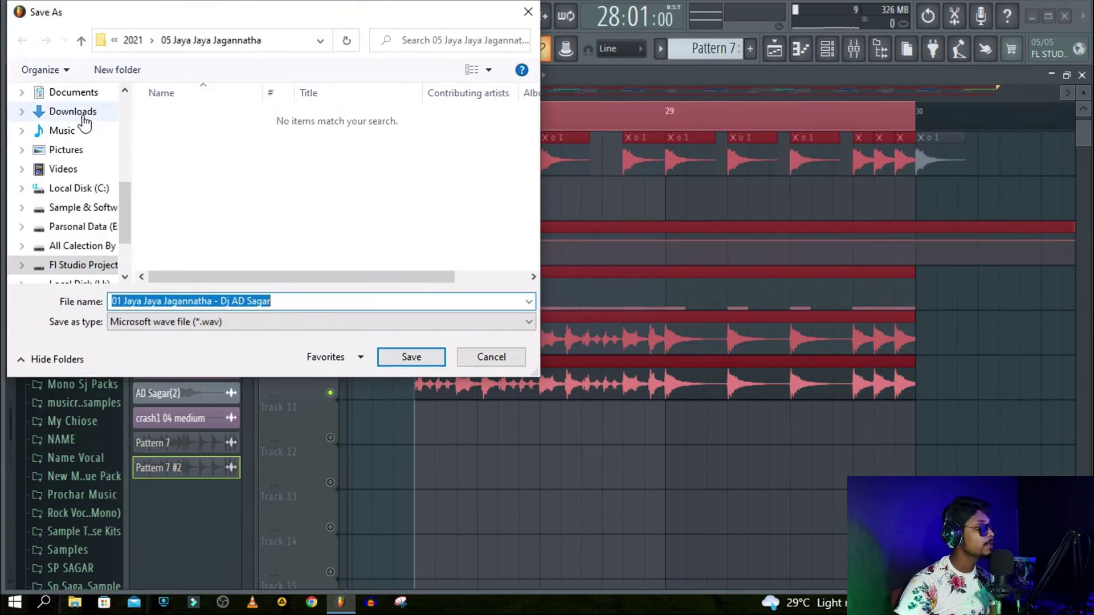
scroll(73, 174, "up", 3)
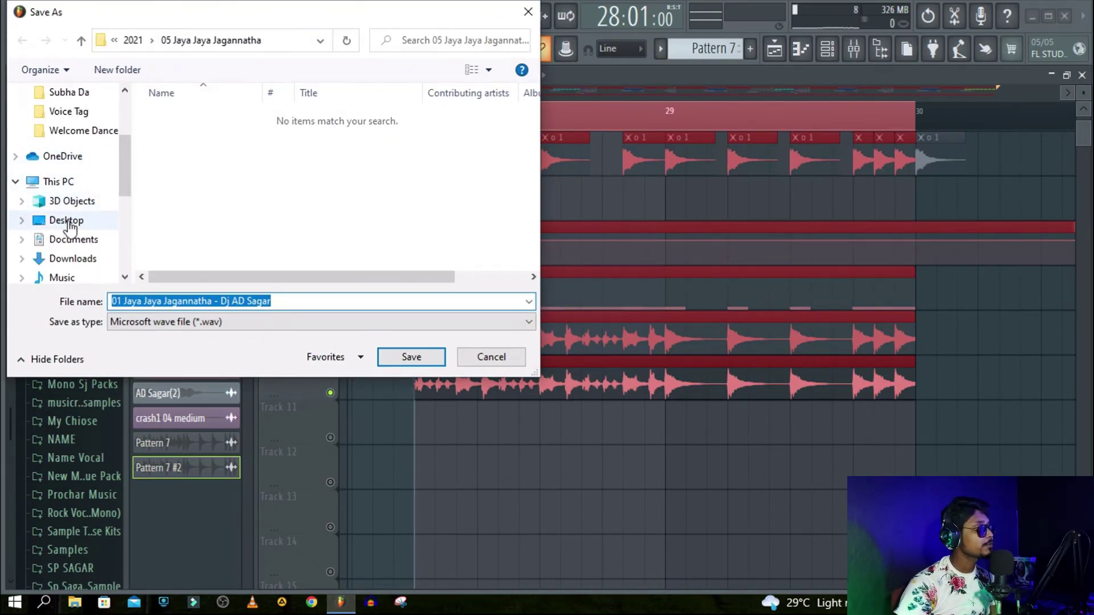
left_click(68, 222)
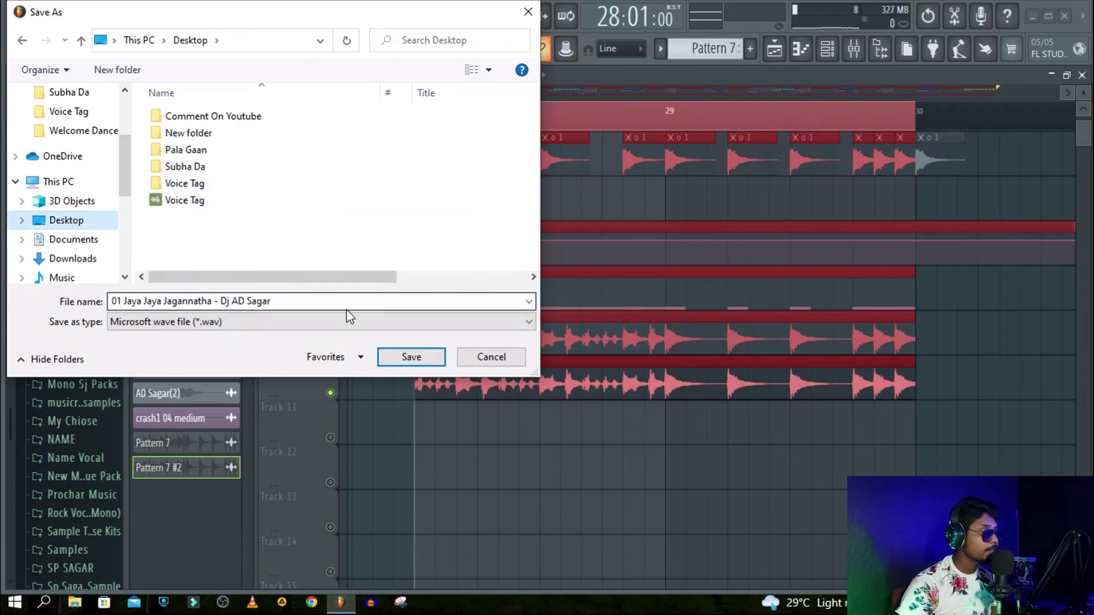
left_click(313, 298)
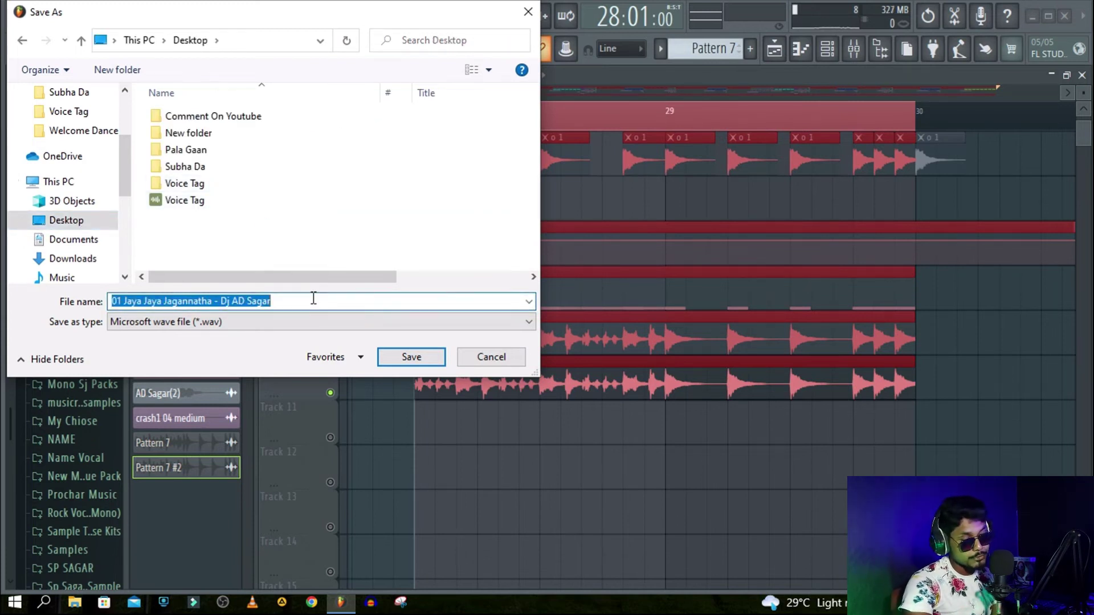
key("BackSpace")
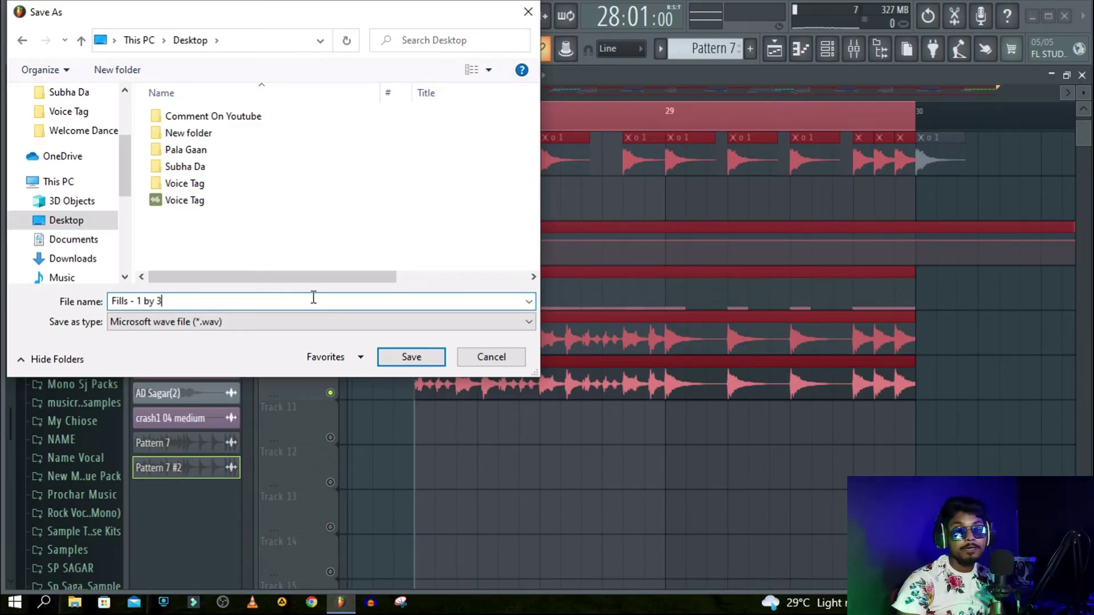
left_click(416, 358)
left_click(666, 520)
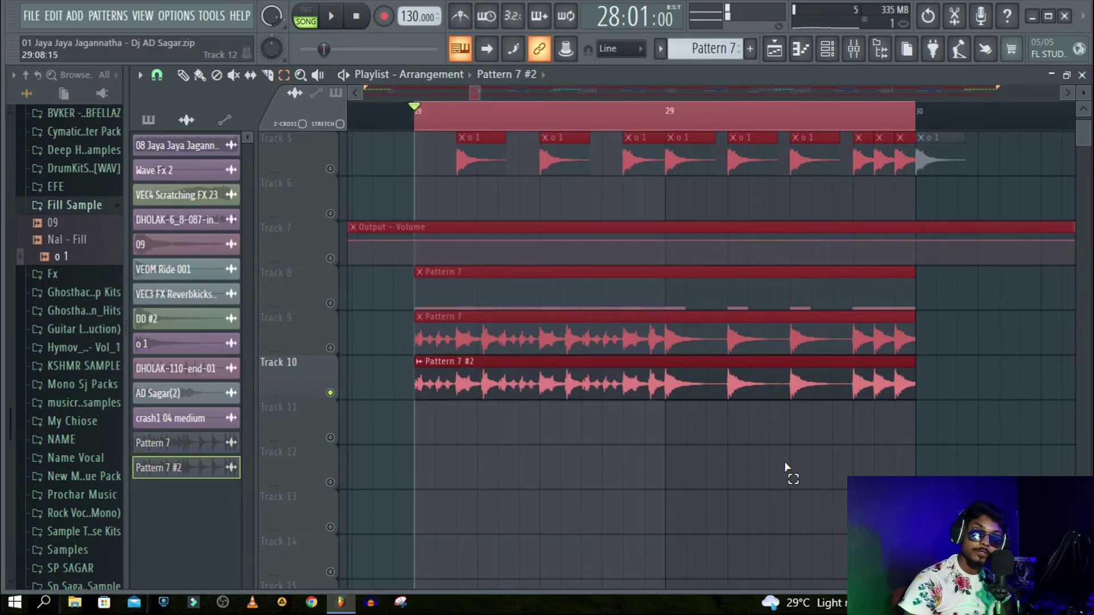
Switch to the desktop, move the exported Fills - 1 by 3 file to an empty area and open it in AIMP to listen.
left_click(1032, 16)
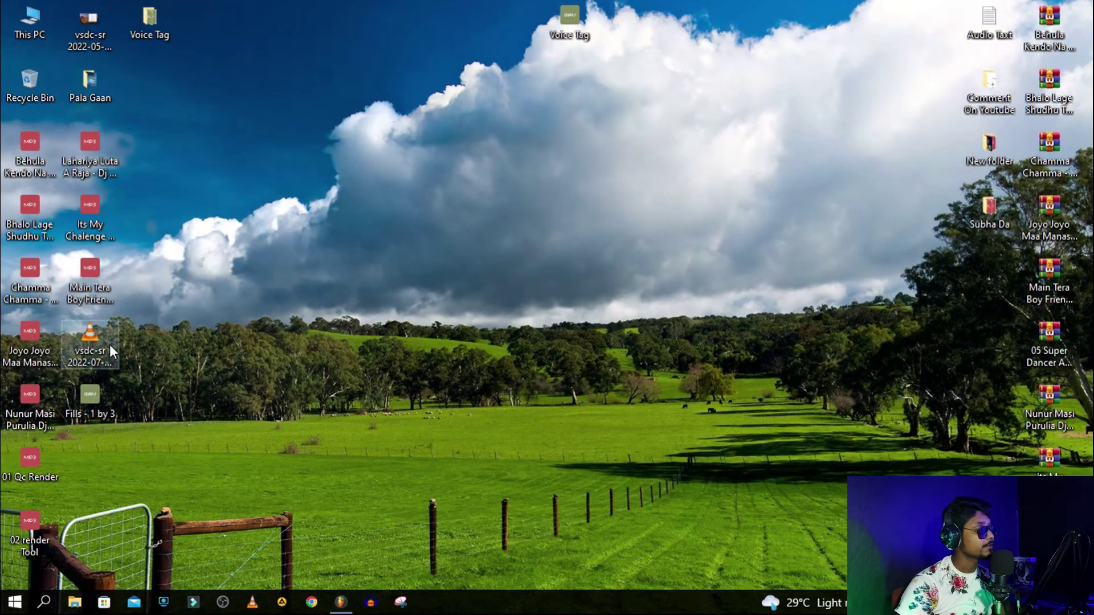
left_click_drag(101, 394, 743, 51)
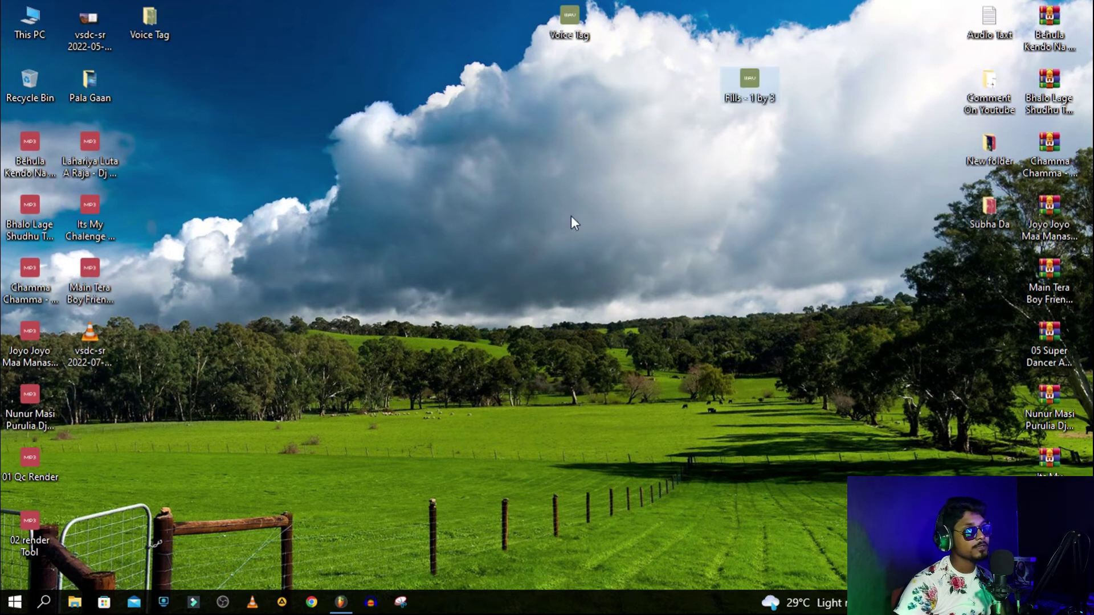
double_click(747, 98)
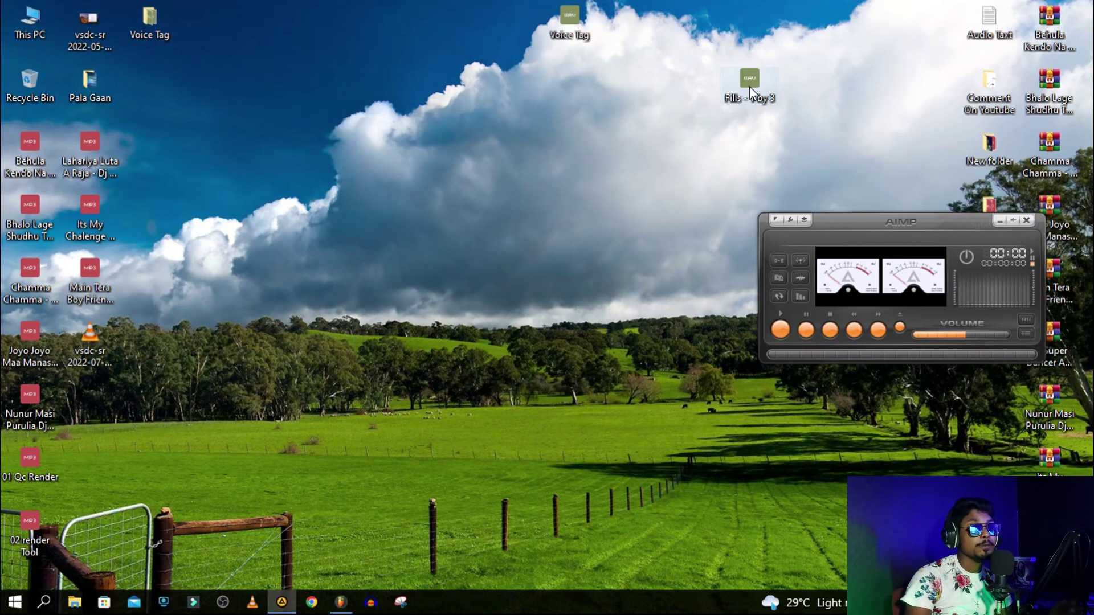
left_click_drag(887, 217, 667, 230)
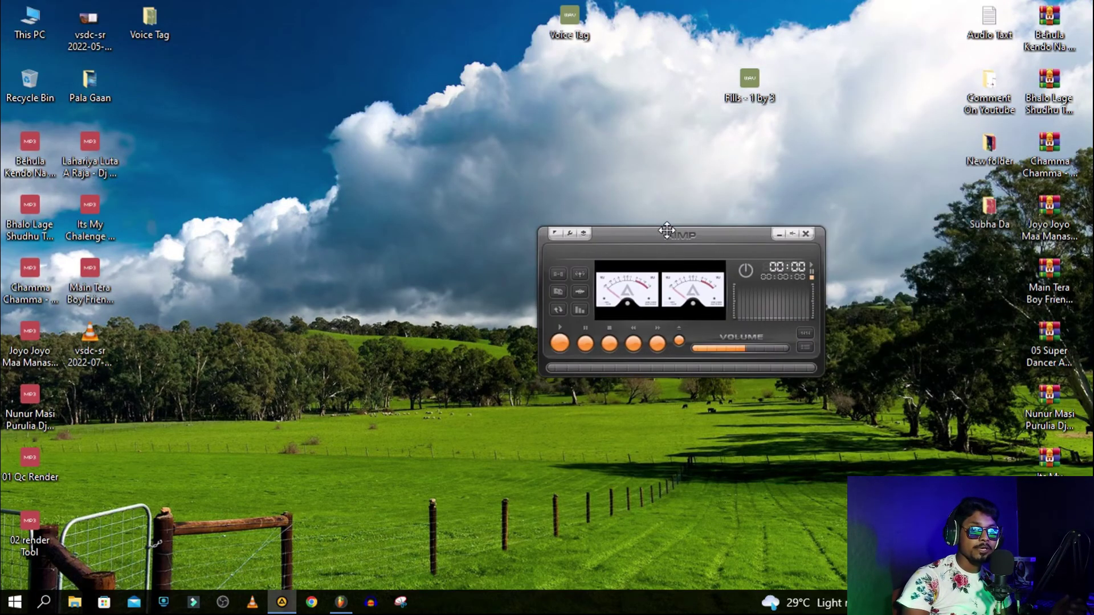
left_click(751, 83)
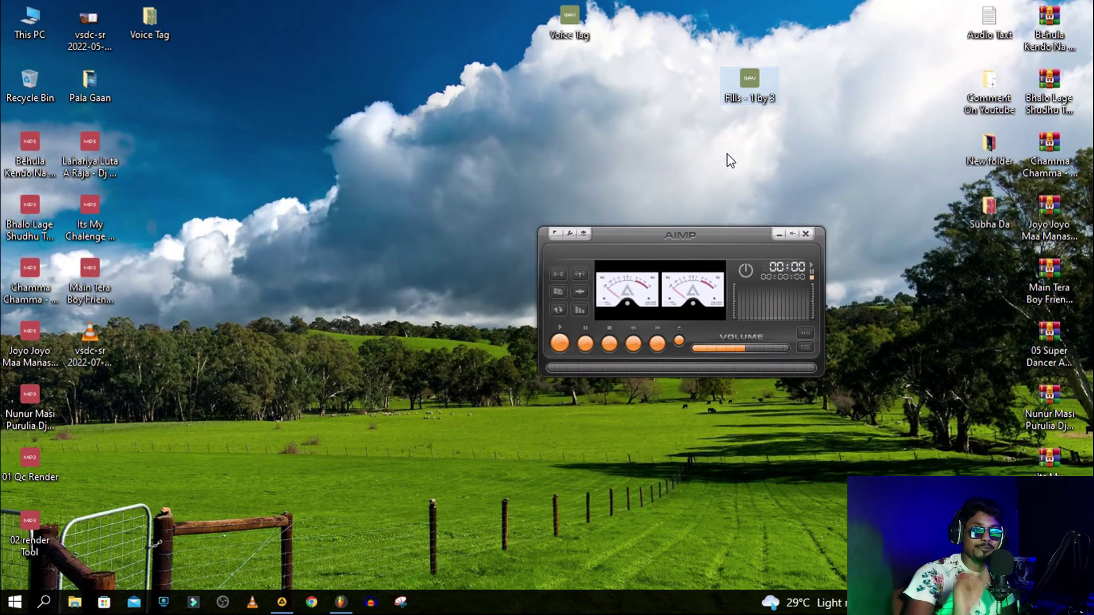
left_click(806, 234)
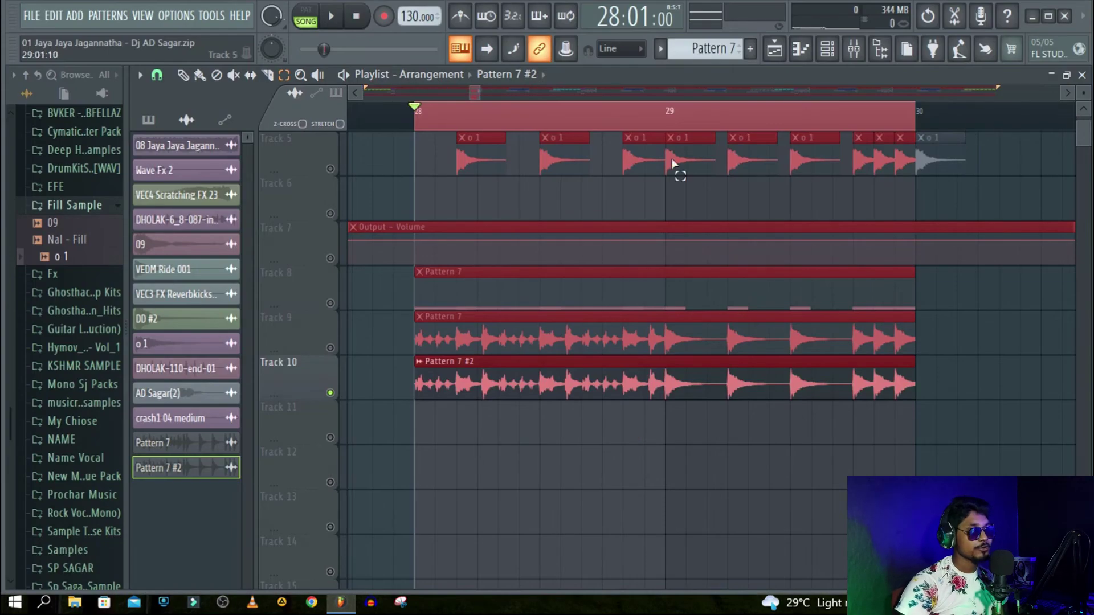
Turn all playlist tracks back on and delete the Pattern 7 and Pattern 7 #2 clips from Tracks 8, 9 and 10.
scroll(699, 392, "up", 3)
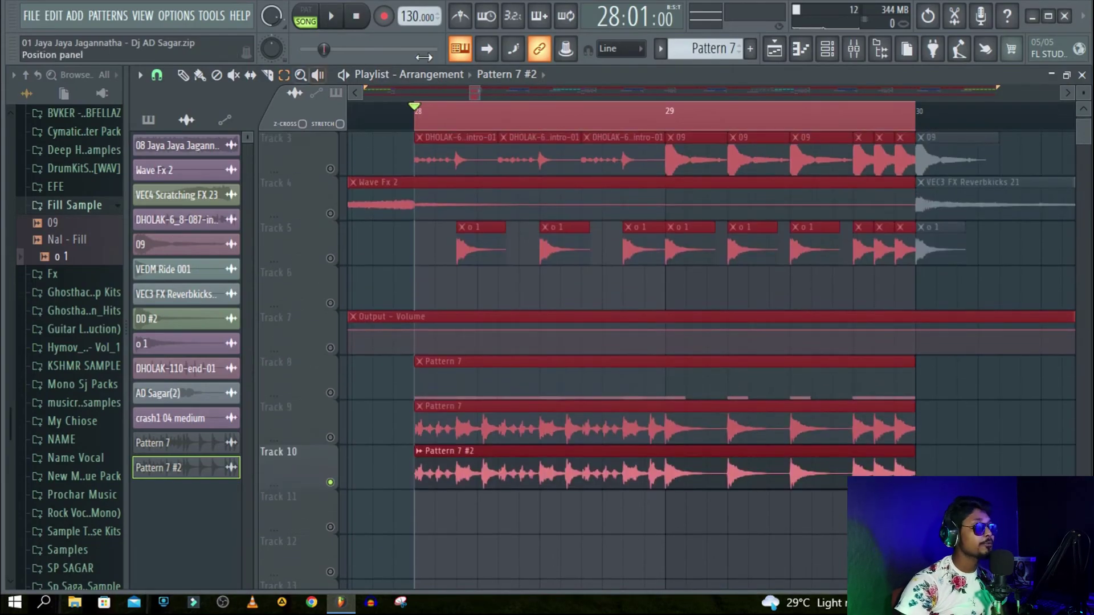
right_click(331, 482)
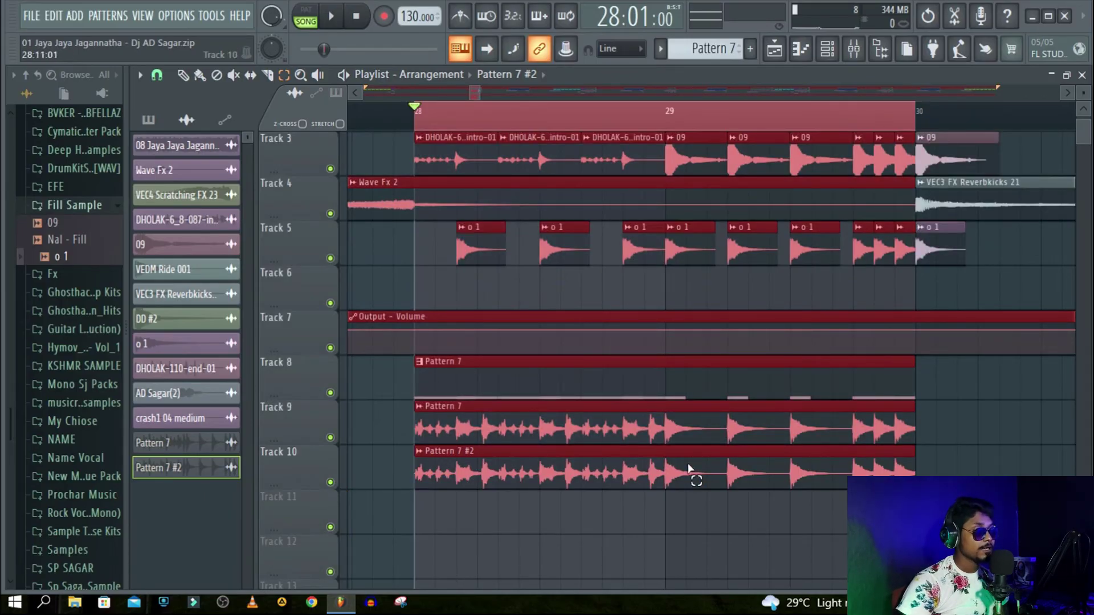
left_click(200, 75)
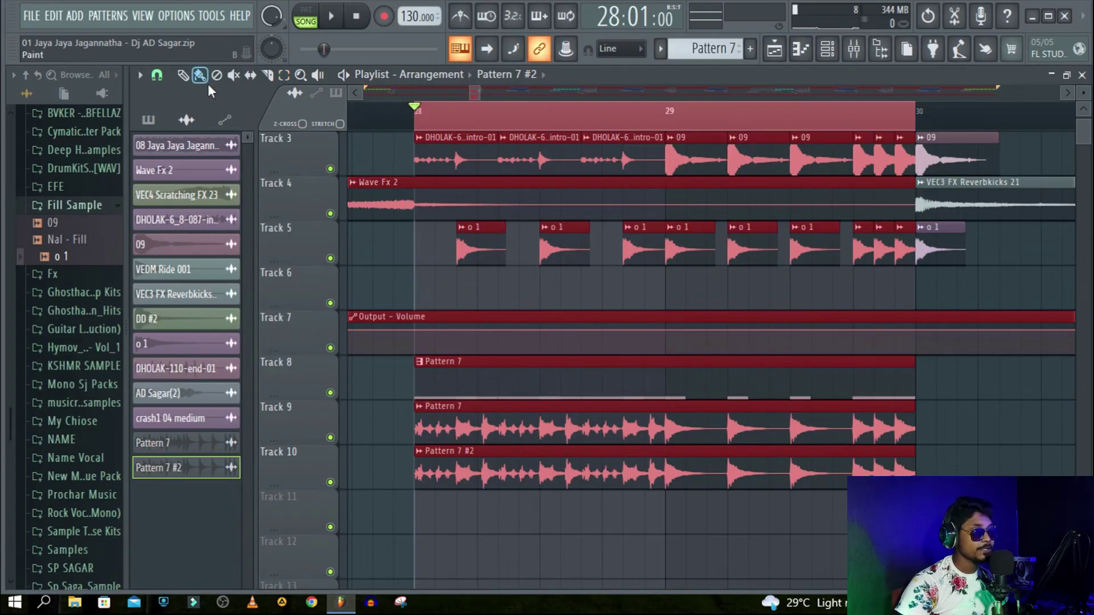
right_click(584, 435)
right_click(620, 481)
right_click(620, 378)
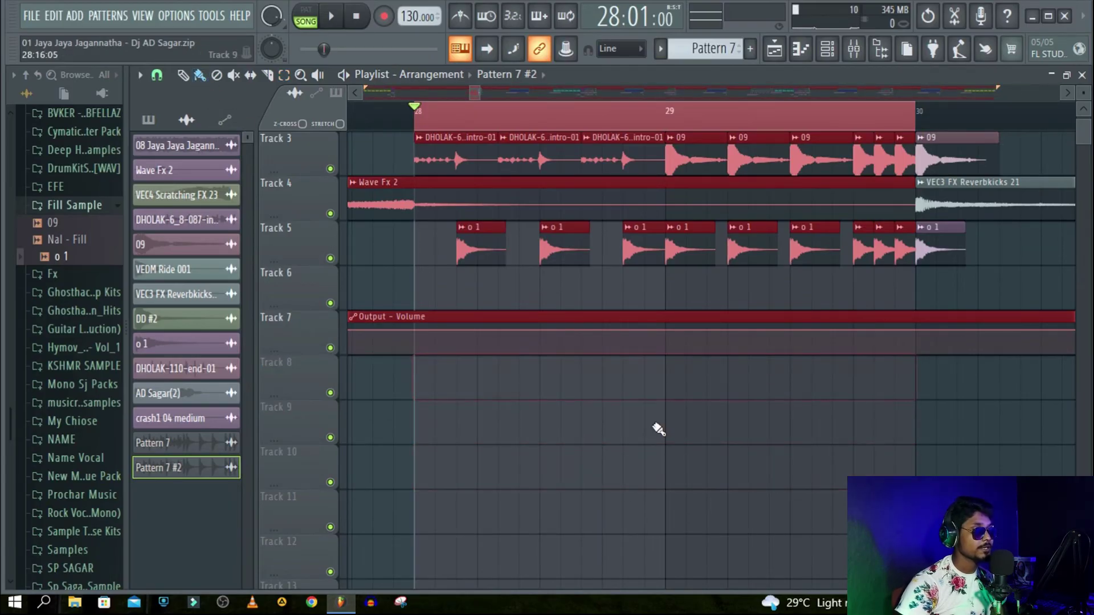
Clear the range selection and play the original break from the start of bar 28 past bar 31.
left_click(450, 125)
scroll(706, 129, "down", 6)
key("space")
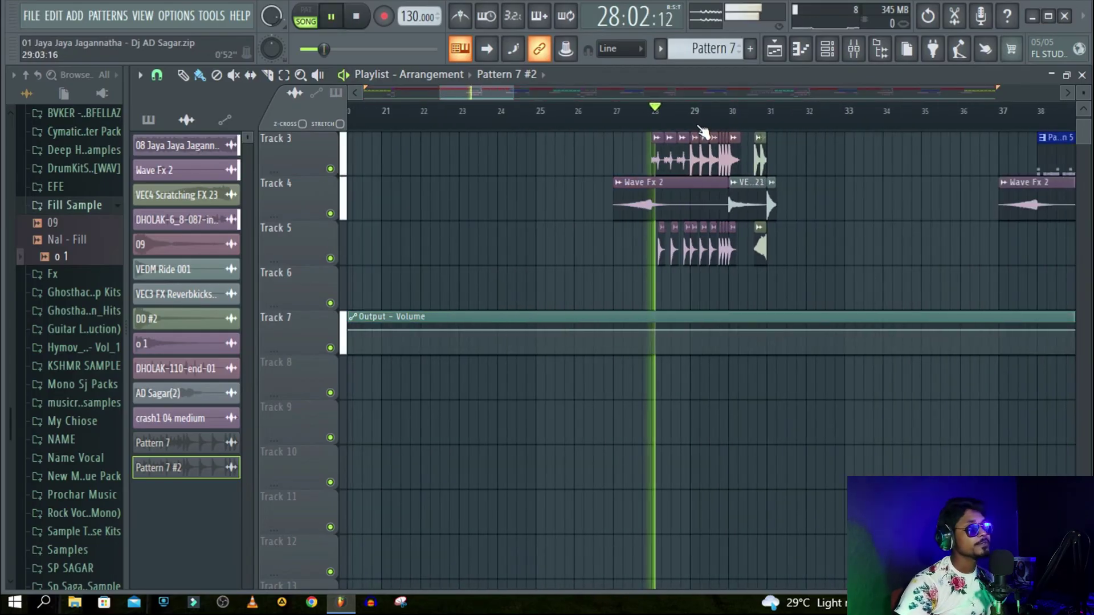
scroll(818, 295, "up", 2)
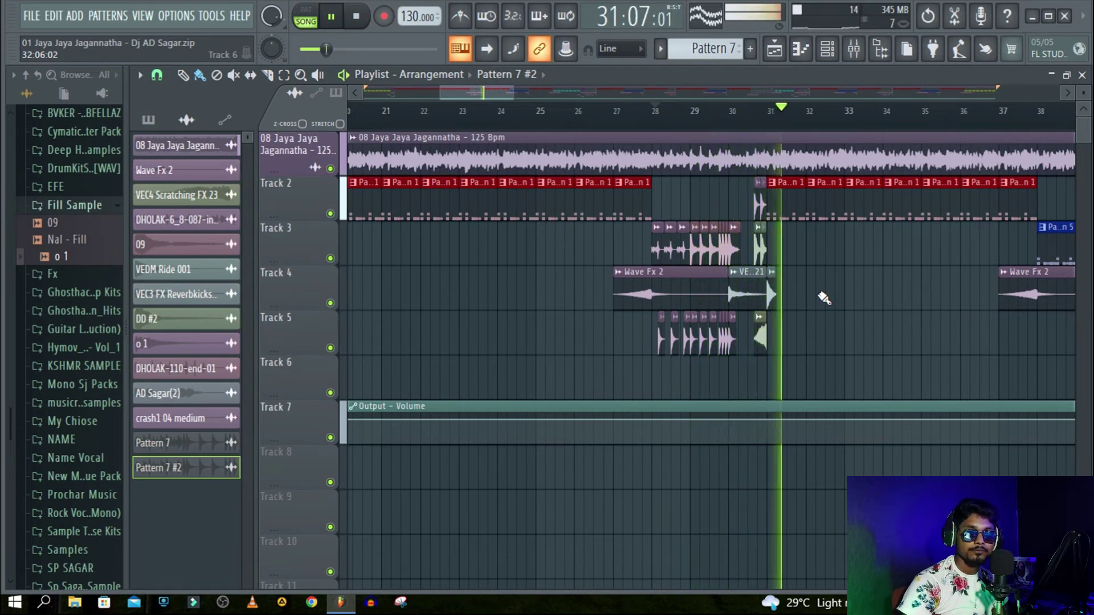
key("space")
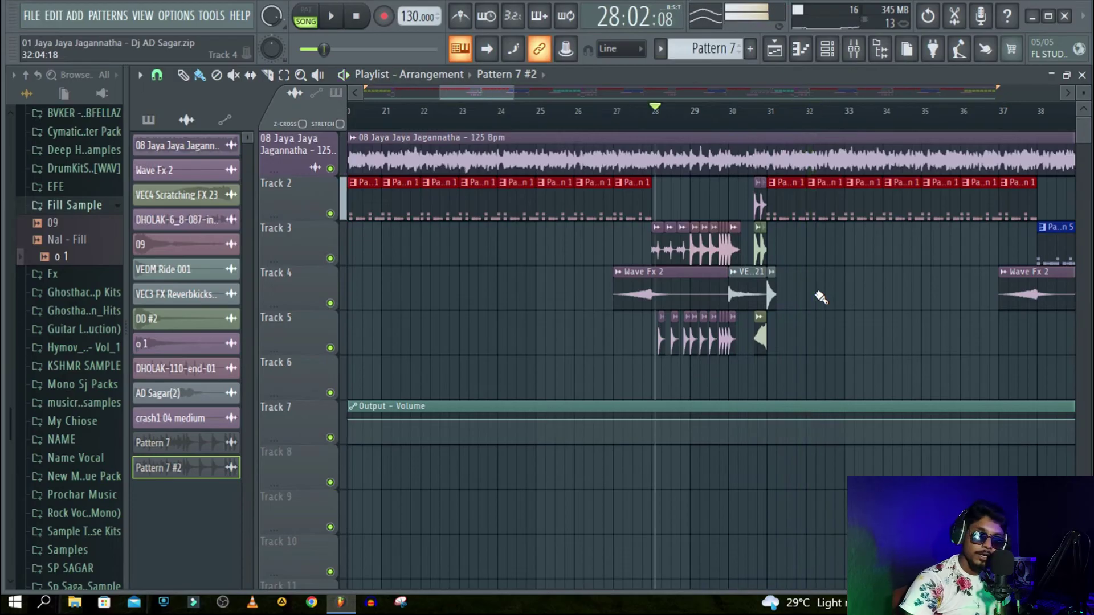
Play the arrangement from just before bar 27 through the break and stop after bar 31.
left_click(614, 114)
key("space")
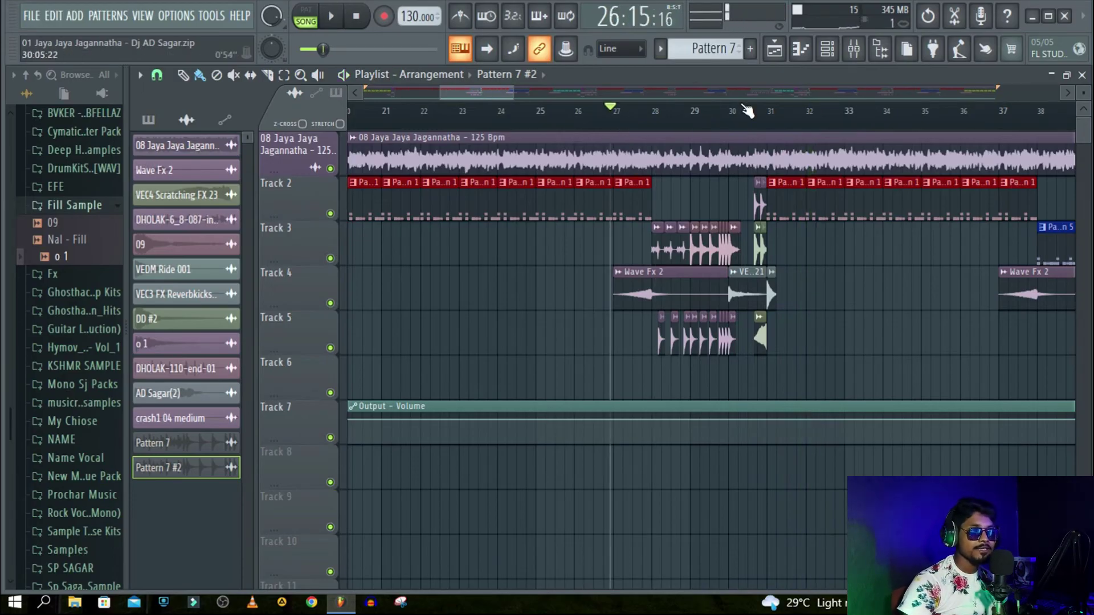
scroll(748, 112, "up", 2)
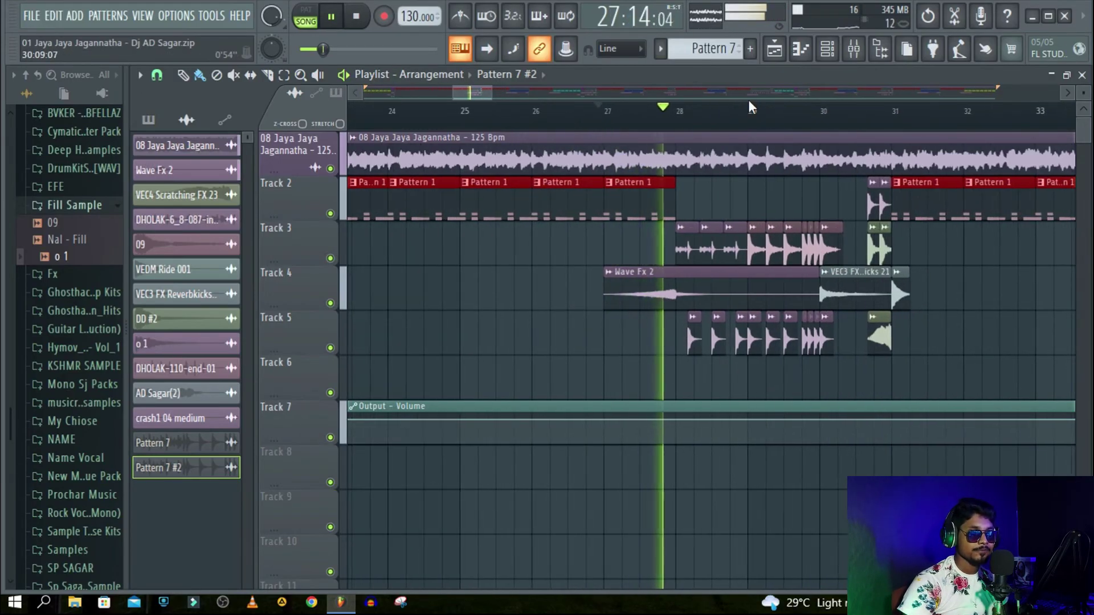
scroll(801, 112, "up", 2)
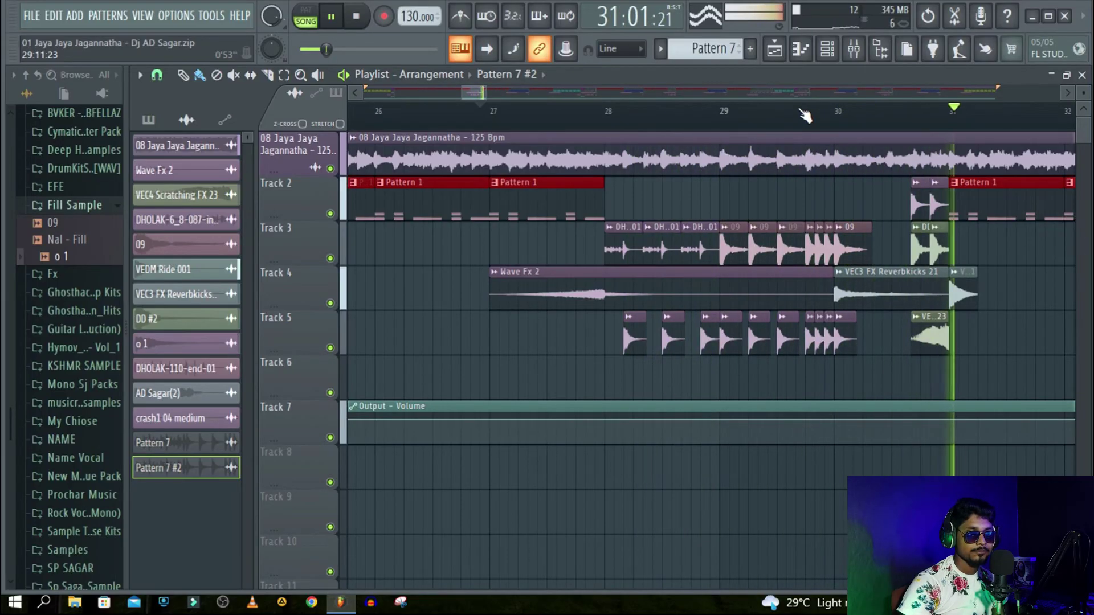
key("space")
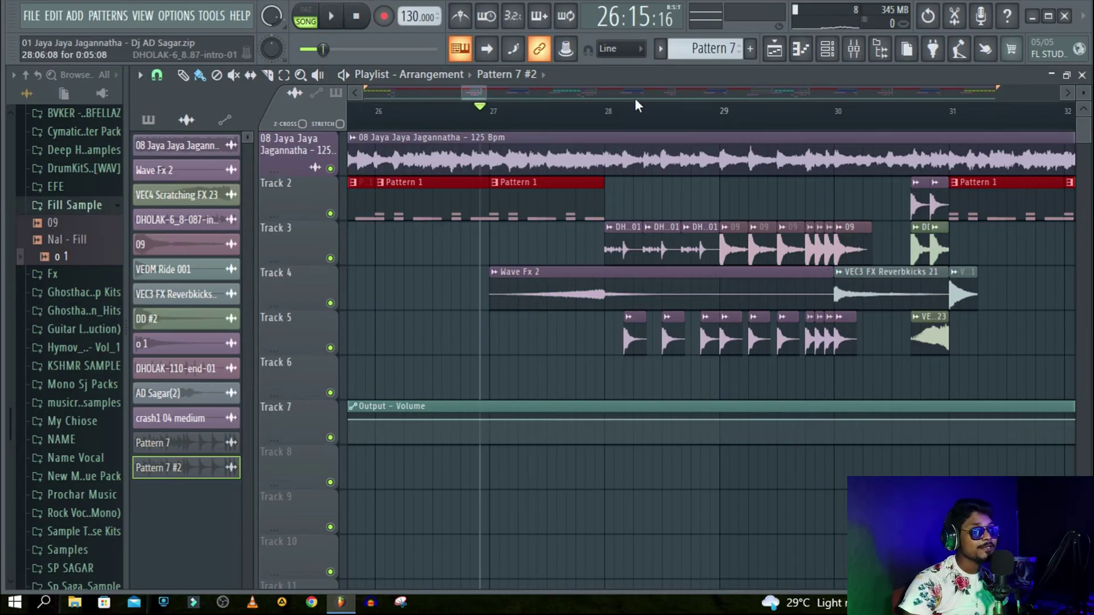
Delete the Pattern 1 clip at bar 27 on Track 2 and select the playlist range from bar 27 to just before bar 31.
scroll(897, 136, "up", 1)
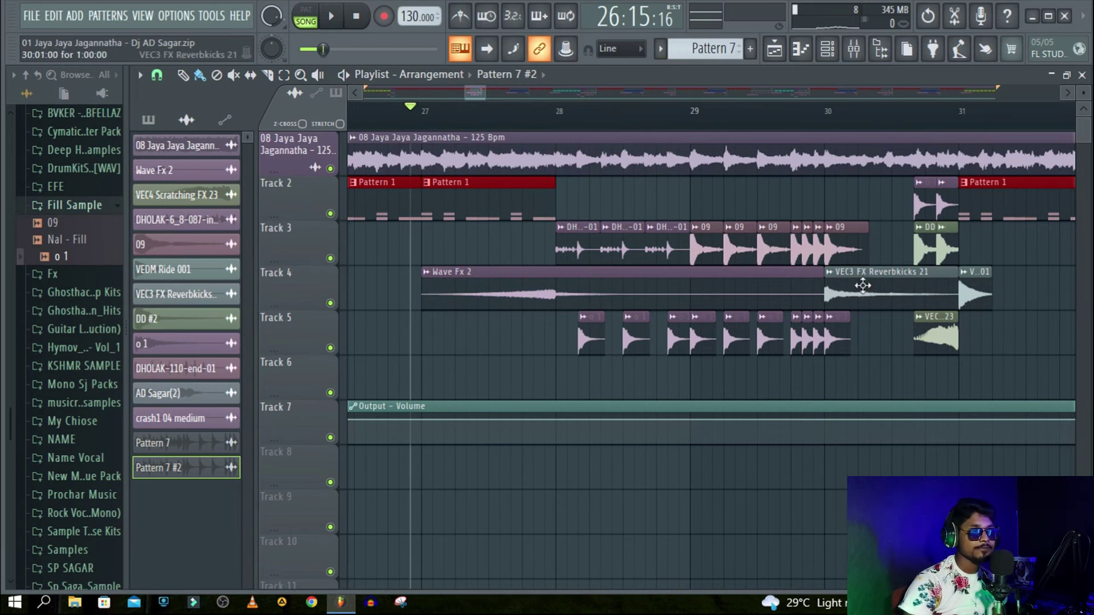
right_click(514, 212)
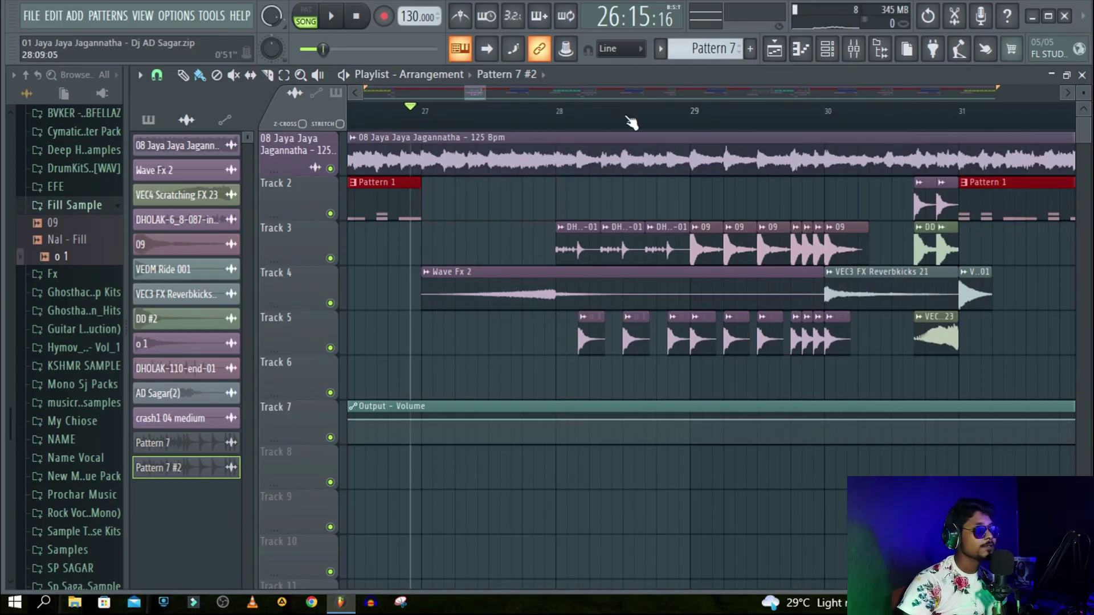
scroll(581, 117, "down", 2)
scroll(819, 129, "up", 1)
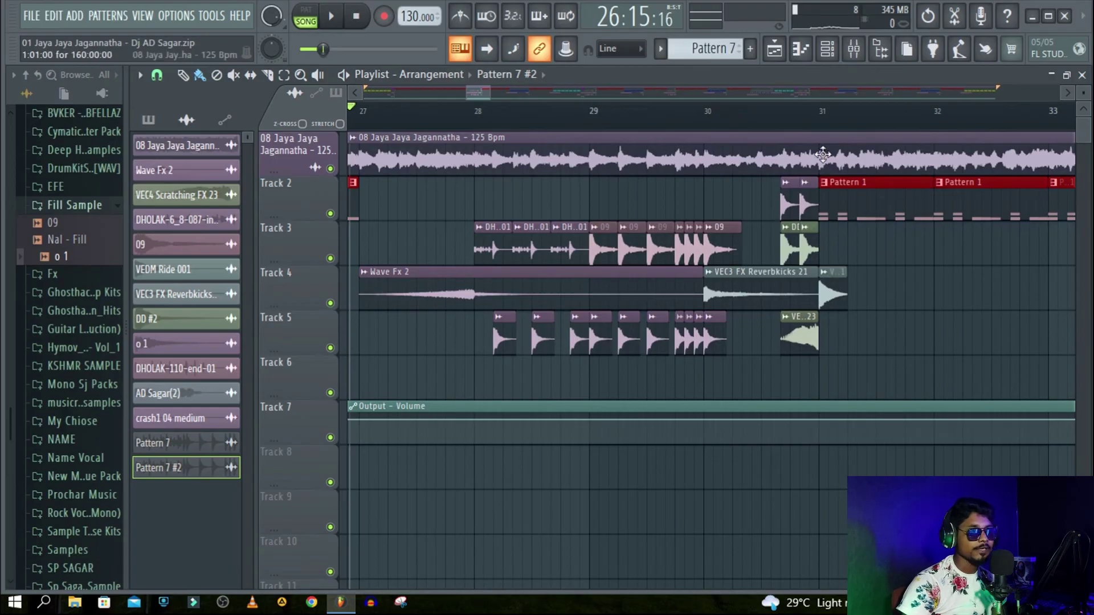
scroll(709, 161, "down", 1)
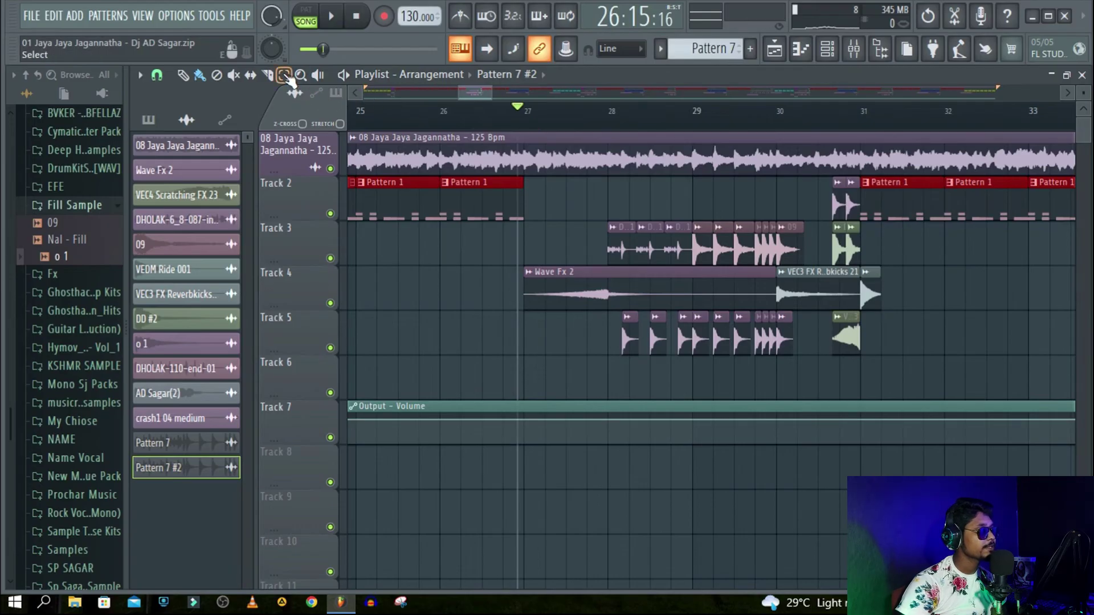
left_click_drag(522, 111, 856, 229)
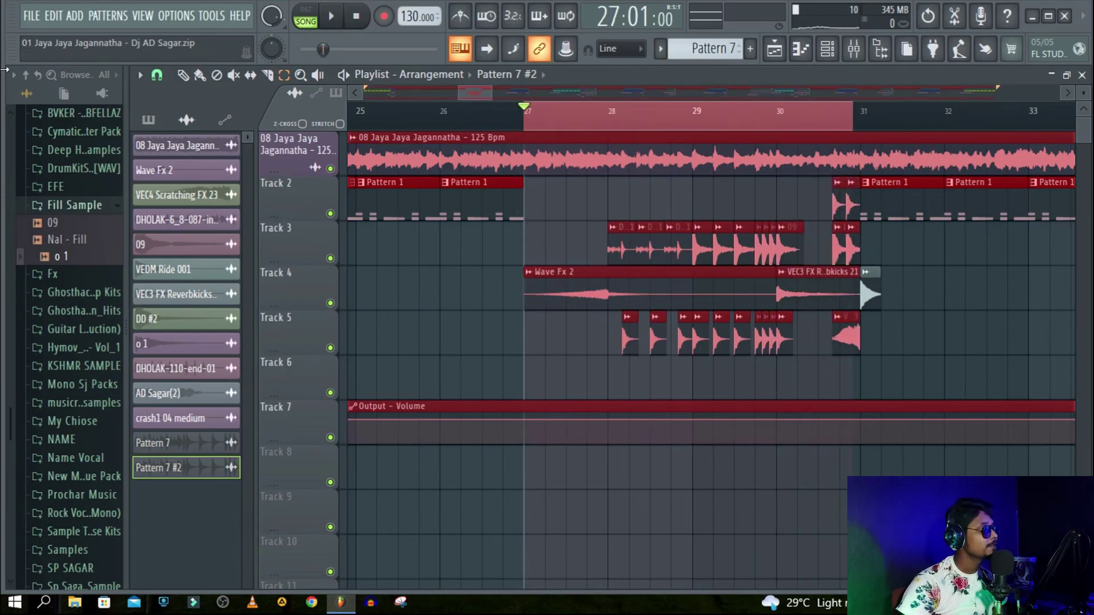
Export the selected playlist range as a WAV file to the Desktop, replacing Fills - 1 by 3, and start rendering.
left_click(32, 16)
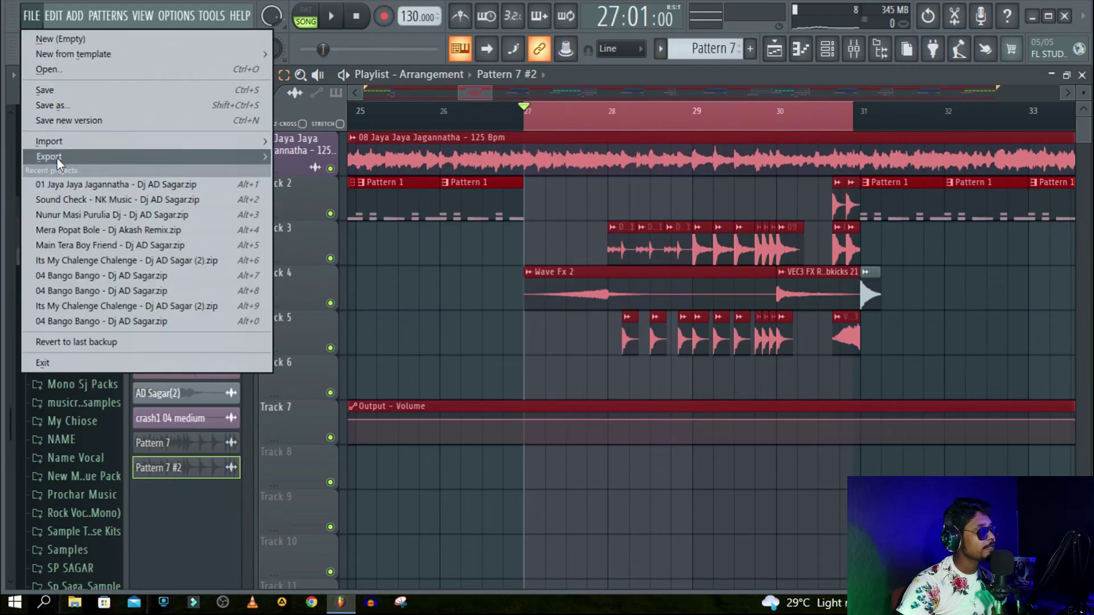
mouse_move(57, 159)
left_click(319, 169)
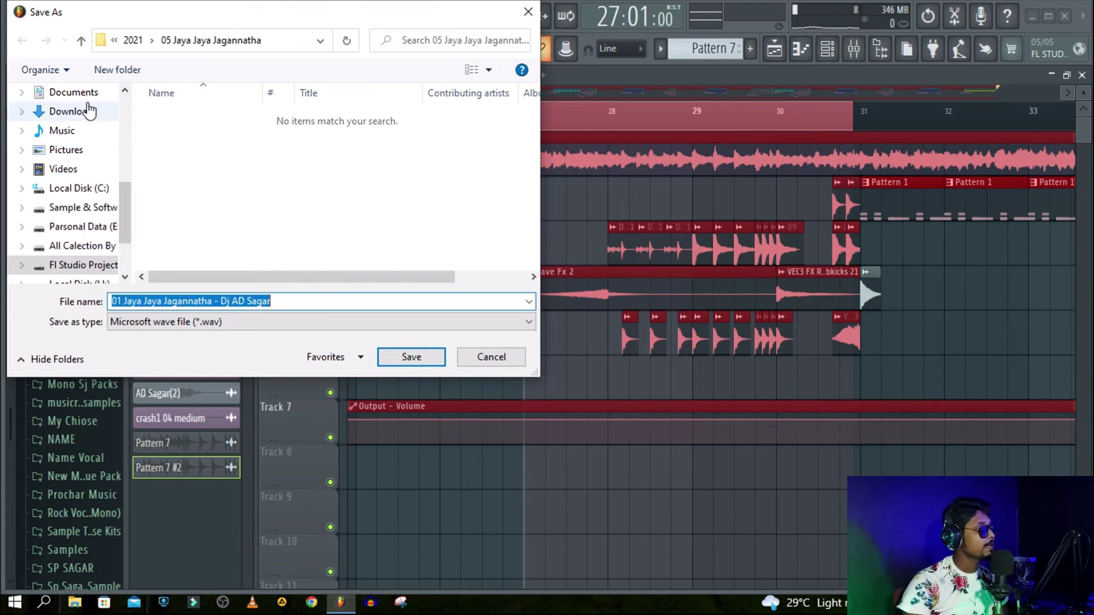
scroll(69, 150, "up", 2)
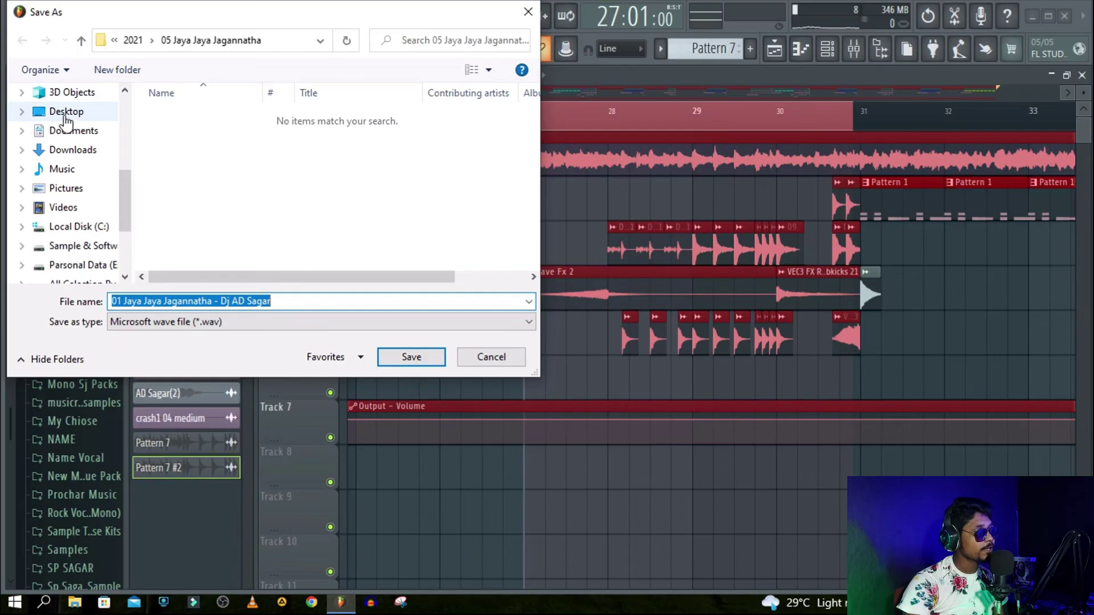
left_click(67, 116)
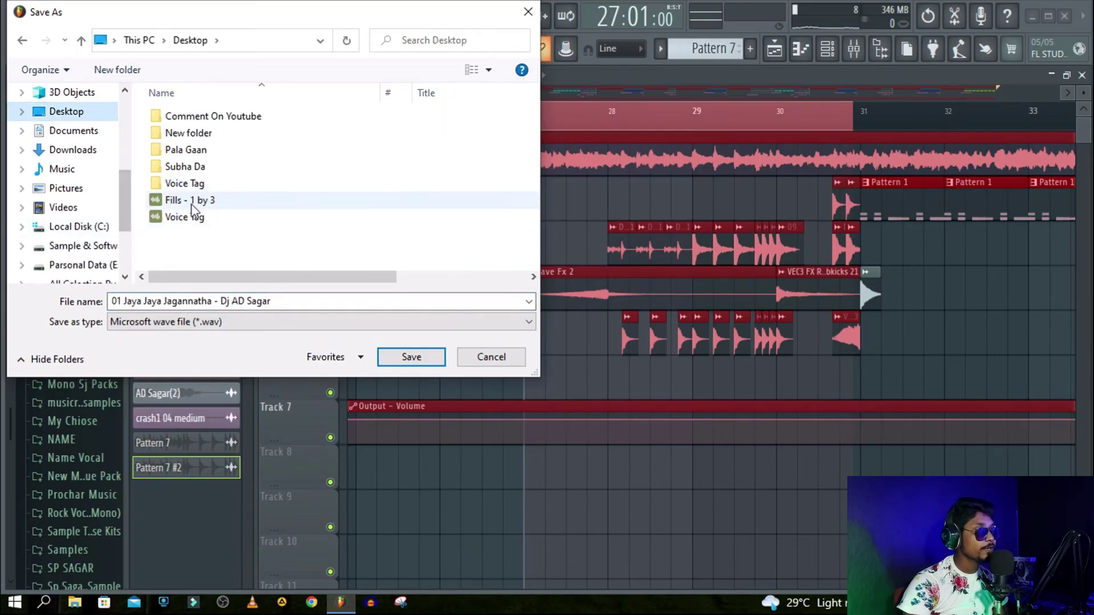
double_click(213, 206)
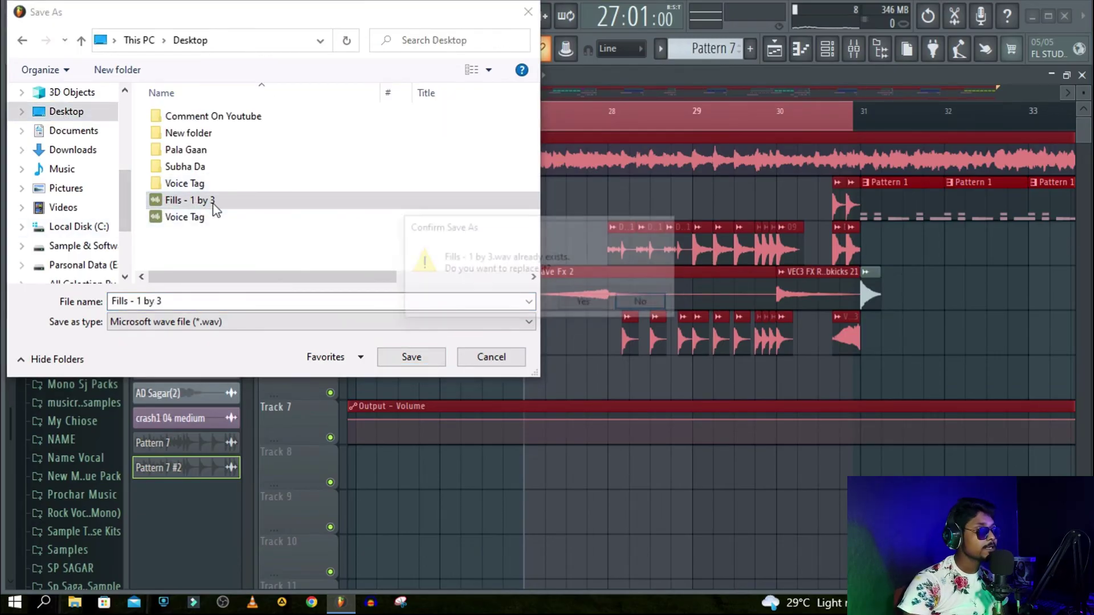
left_click(582, 303)
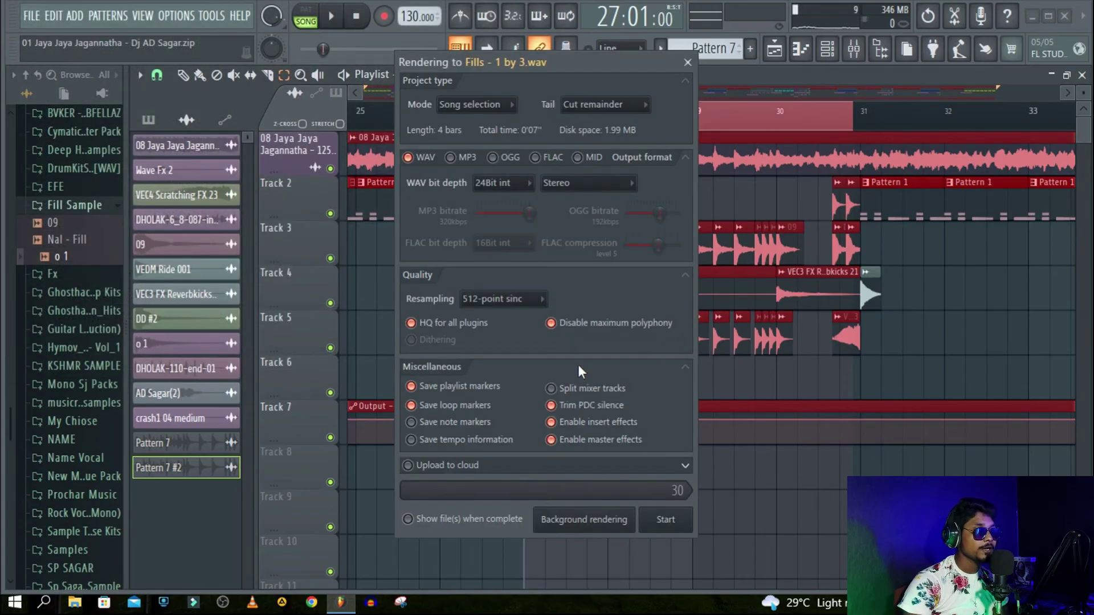
left_click(670, 521)
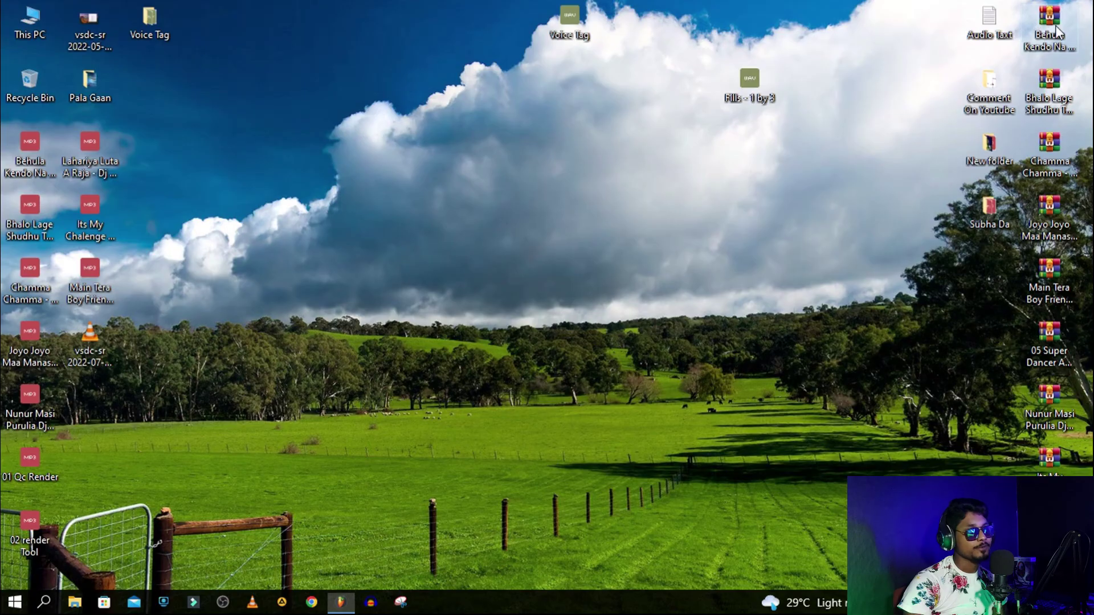
Play the rendered Fills - 1 by 3 file from the desktop in AIMP, close the player and return to FL Studio.
left_click(1031, 16)
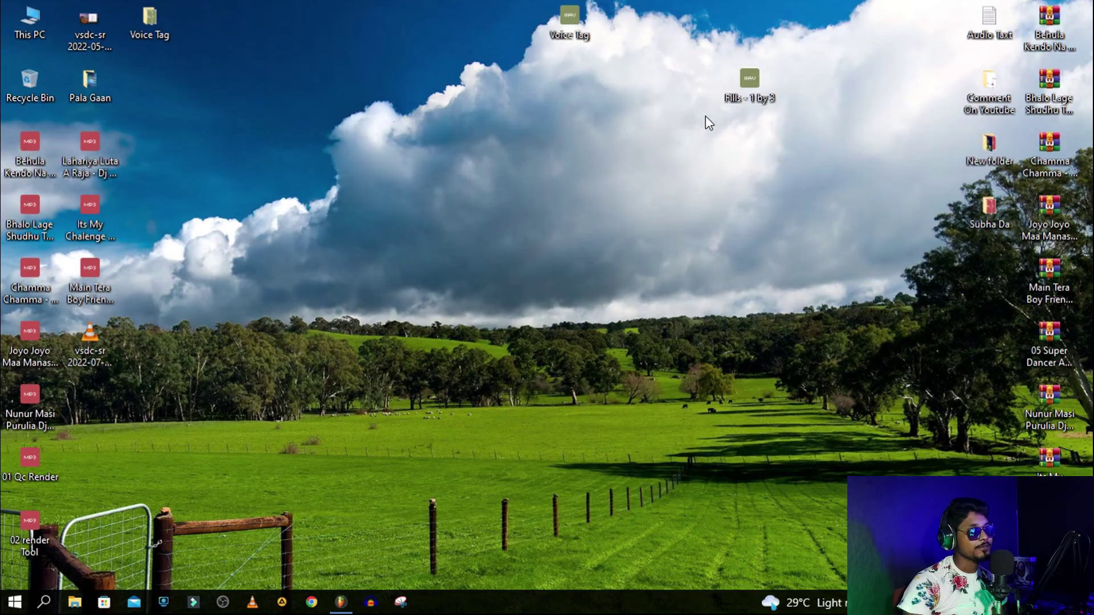
double_click(742, 86)
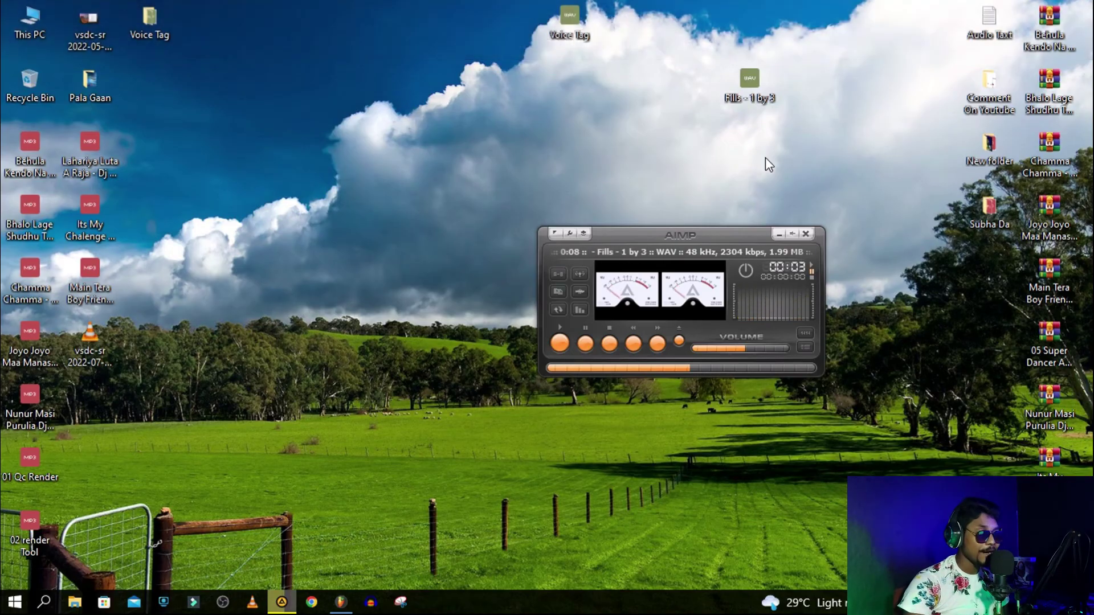
left_click(805, 234)
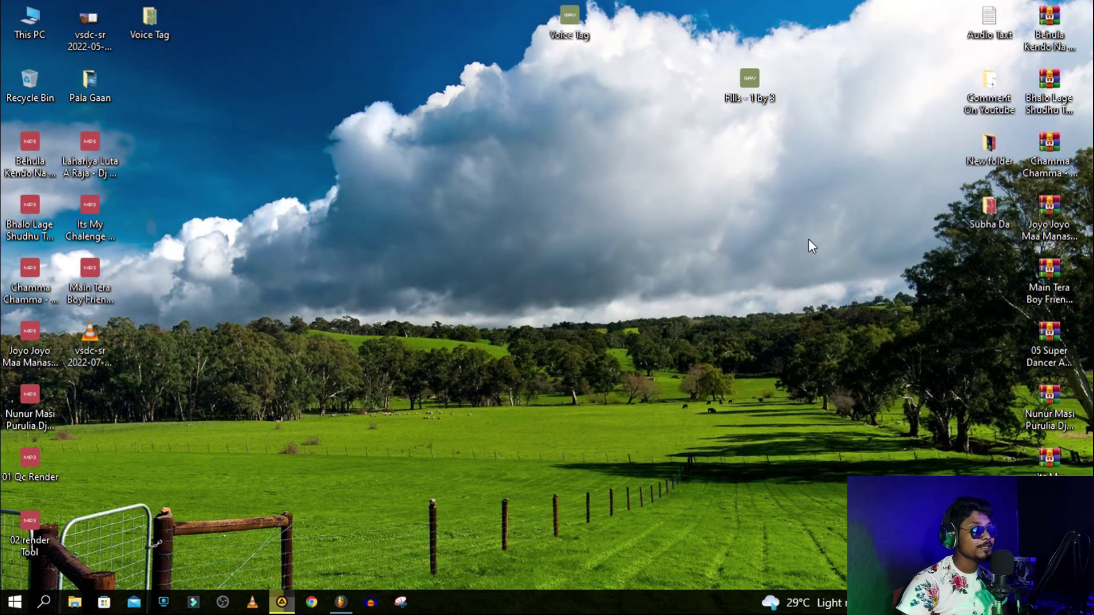
left_click(346, 601)
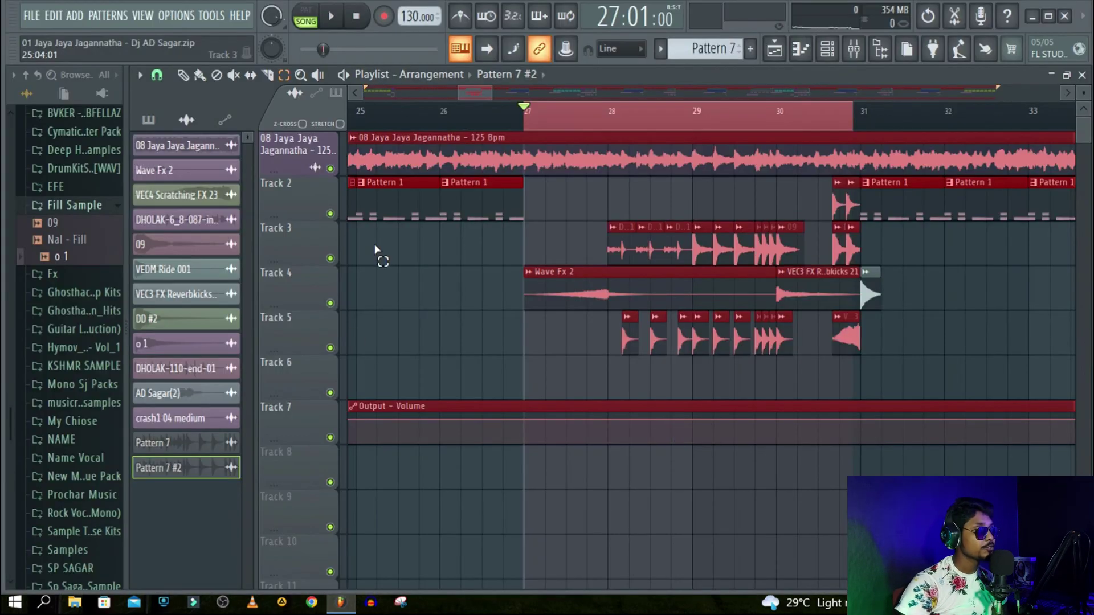
Mute the 08 Jaya Jaya Jagannatha song track and briefly play the selected range without it.
left_click(330, 169)
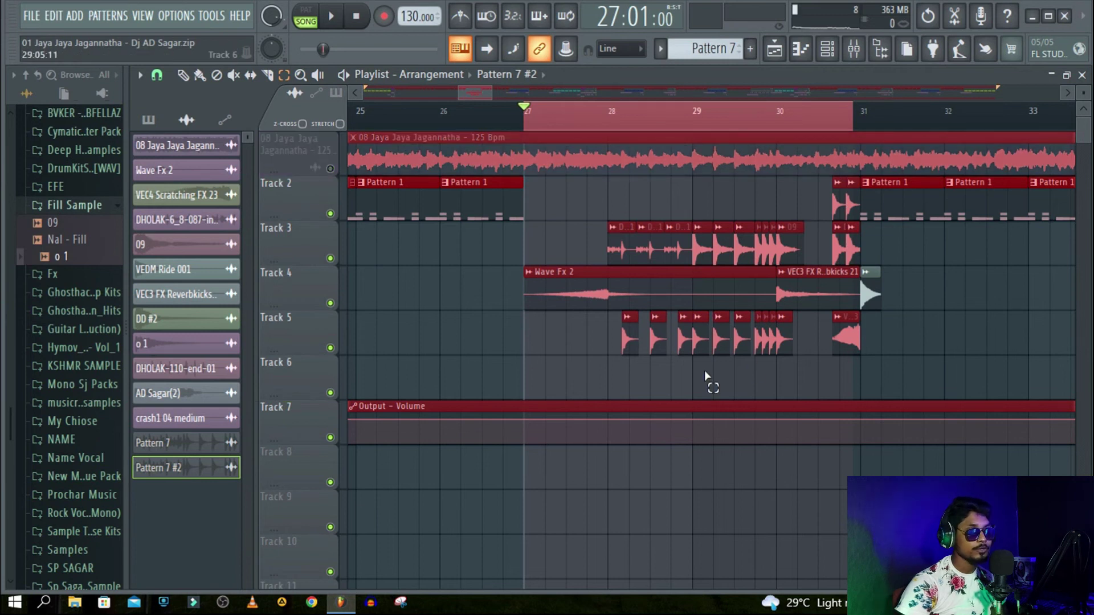
key("space")
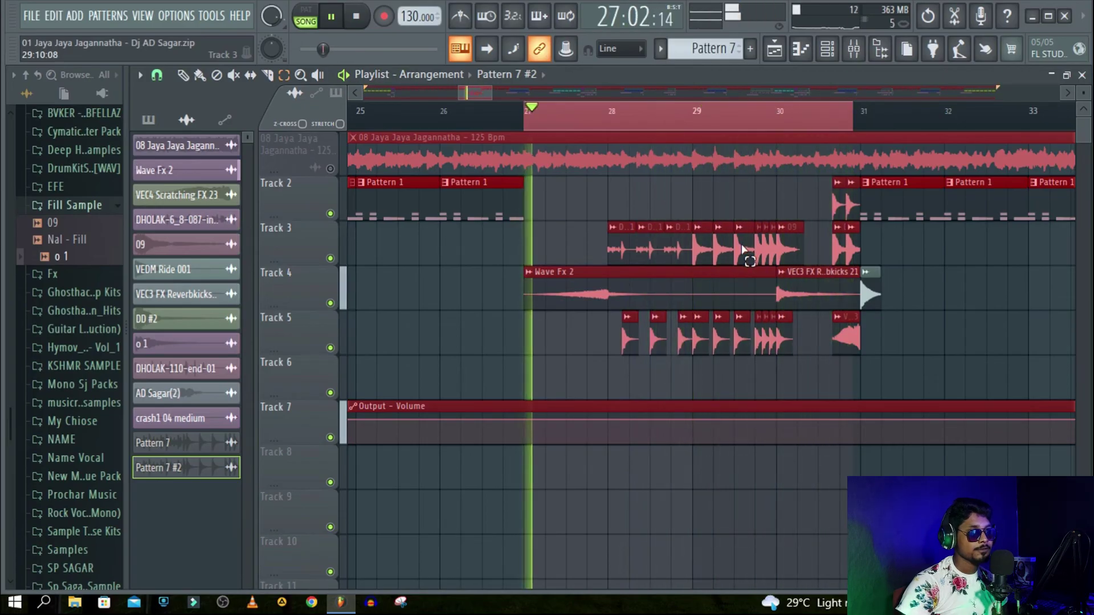
key("space")
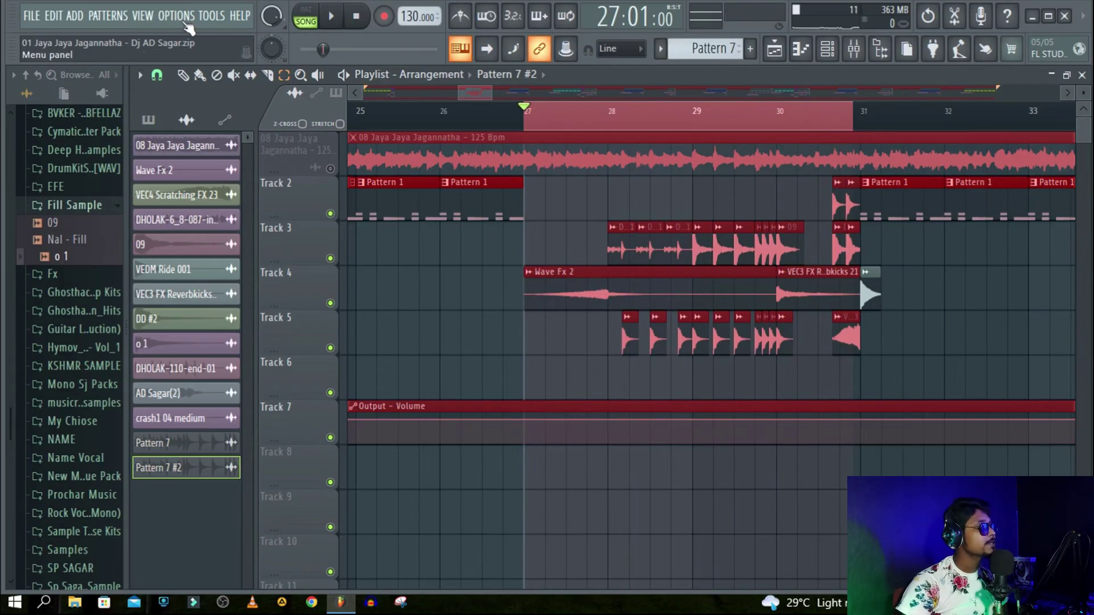
Render the selected range again as a WAV file with the song track muted, overwriting Fills - 1 by 3 on the Desktop.
left_click(32, 20)
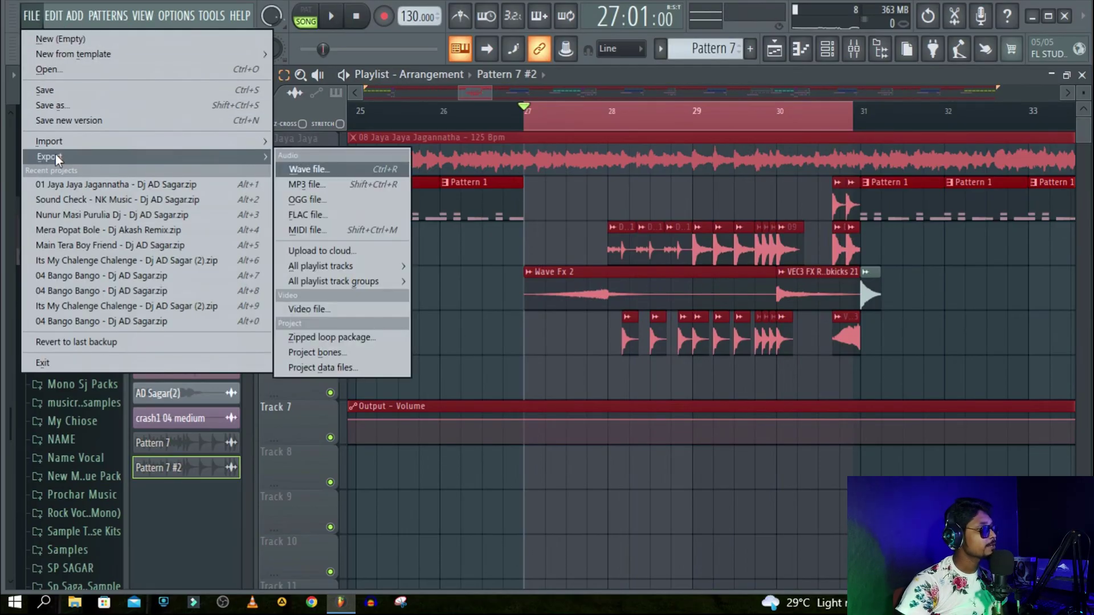
left_click(345, 166)
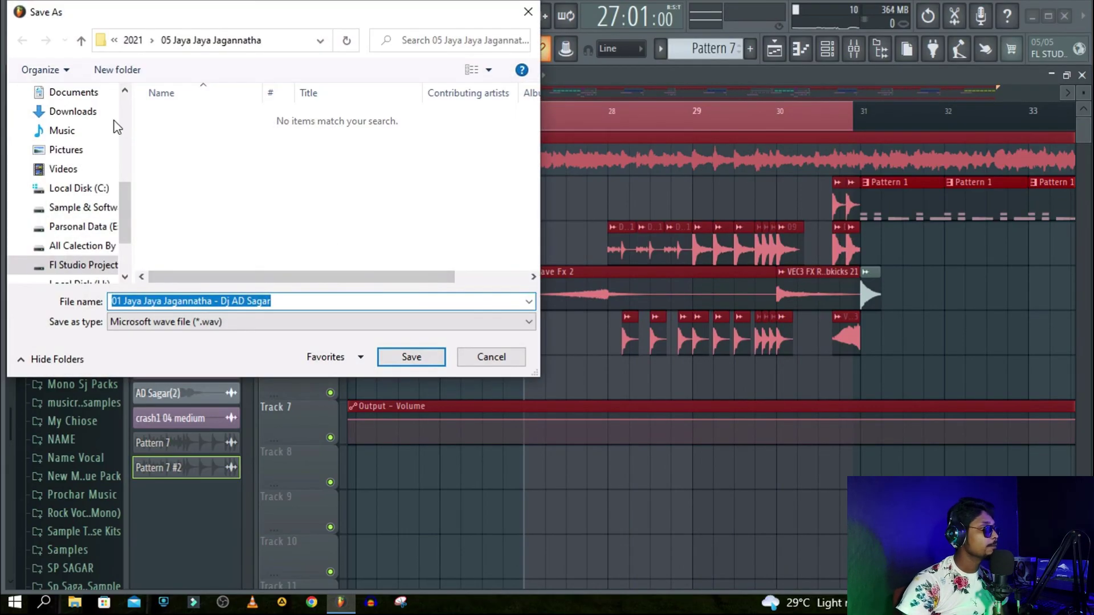
scroll(86, 182, "up", 1)
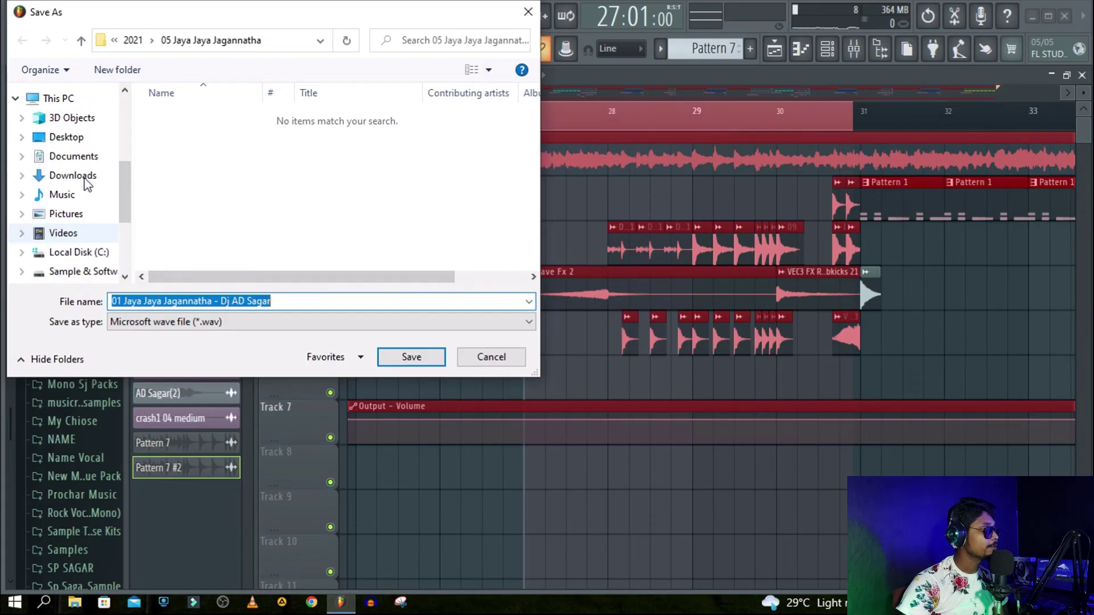
left_click(76, 140)
left_click(188, 200)
left_click(421, 357)
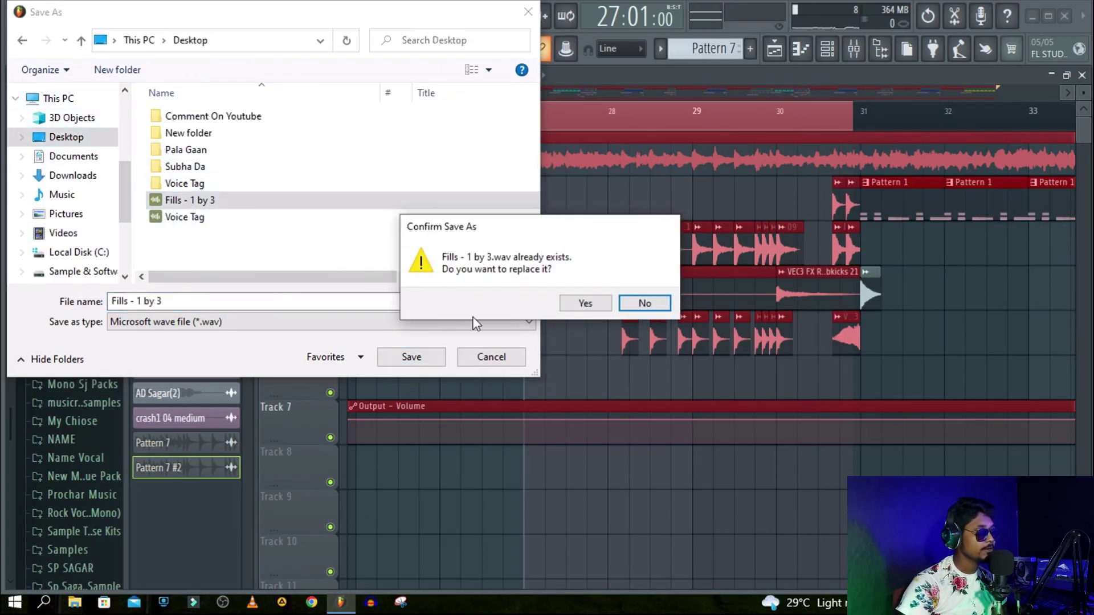
left_click(592, 302)
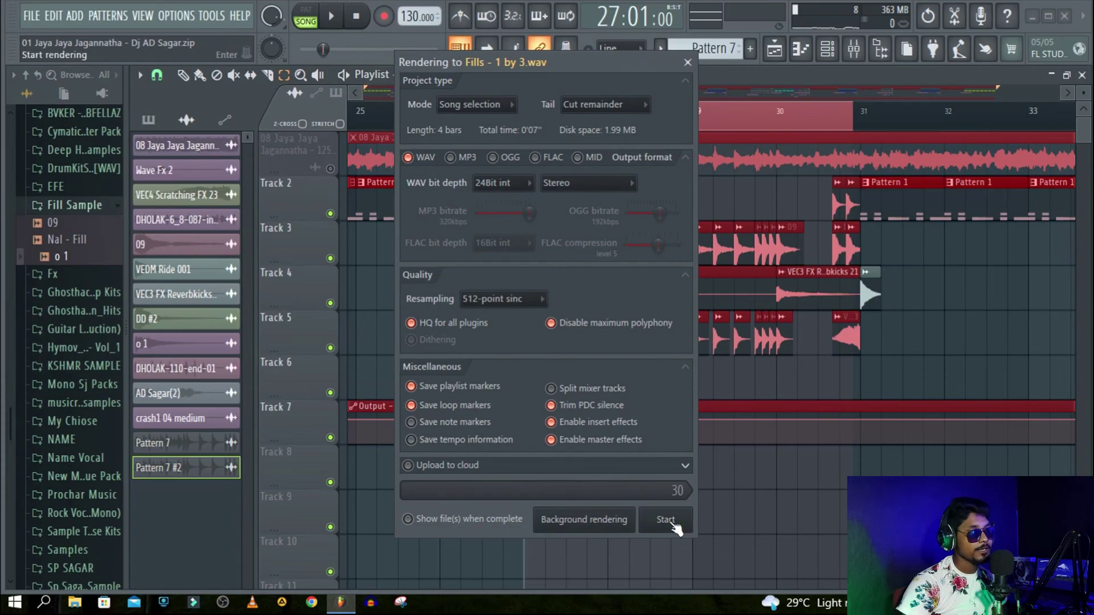
left_click(666, 520)
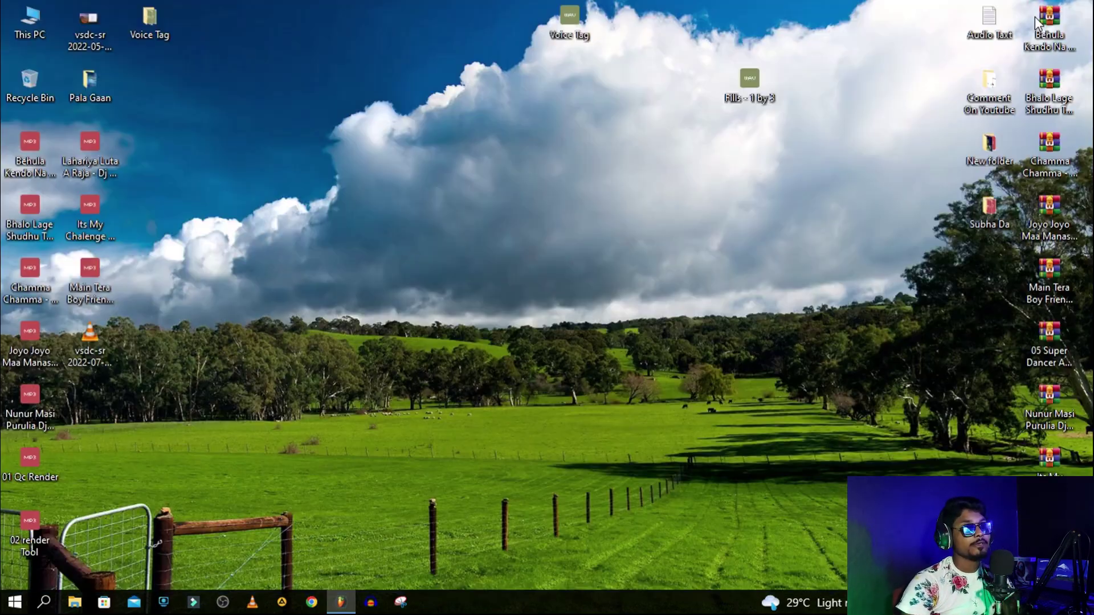
Play the newly rendered Fills - 1 by 3 in AIMP at full volume, replay it, then return to FL Studio and close the player.
left_click(1031, 16)
left_click(752, 98)
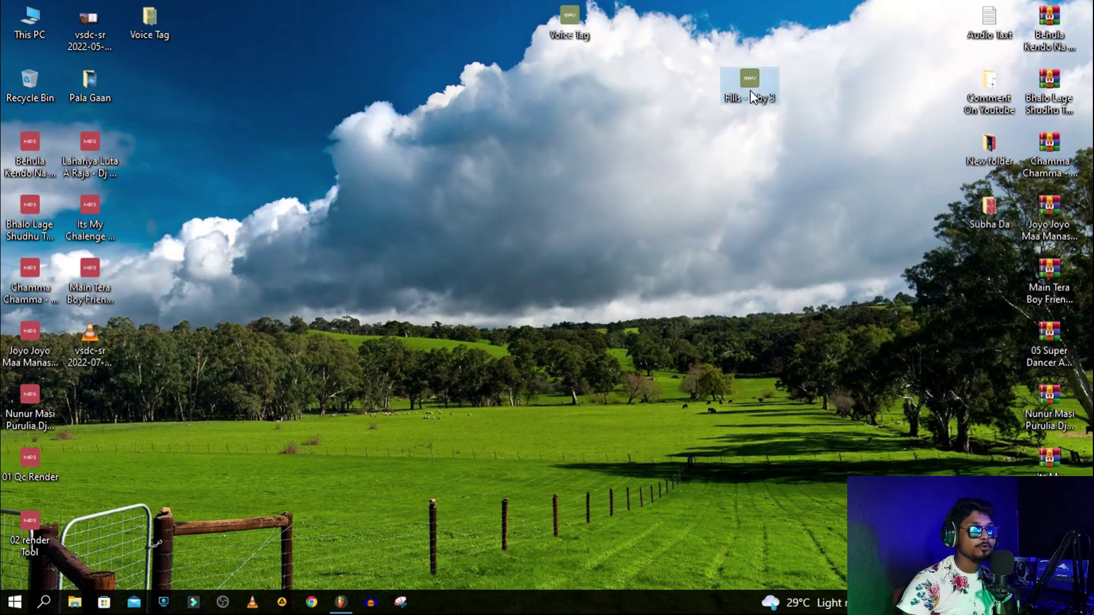
double_click(753, 97)
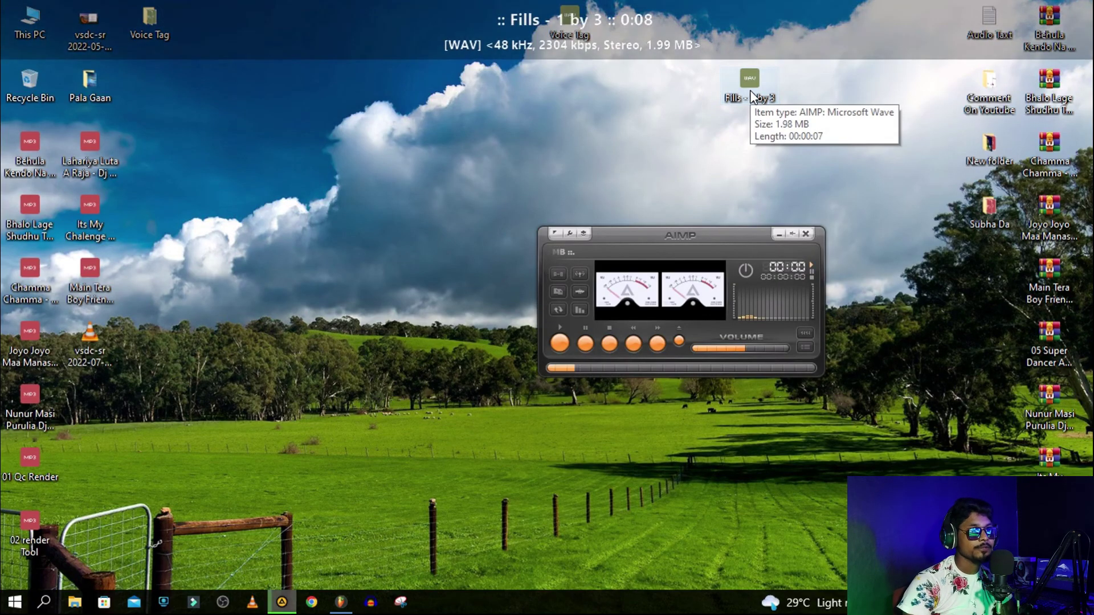
scroll(783, 353, "up", 2)
scroll(785, 353, "up", 7)
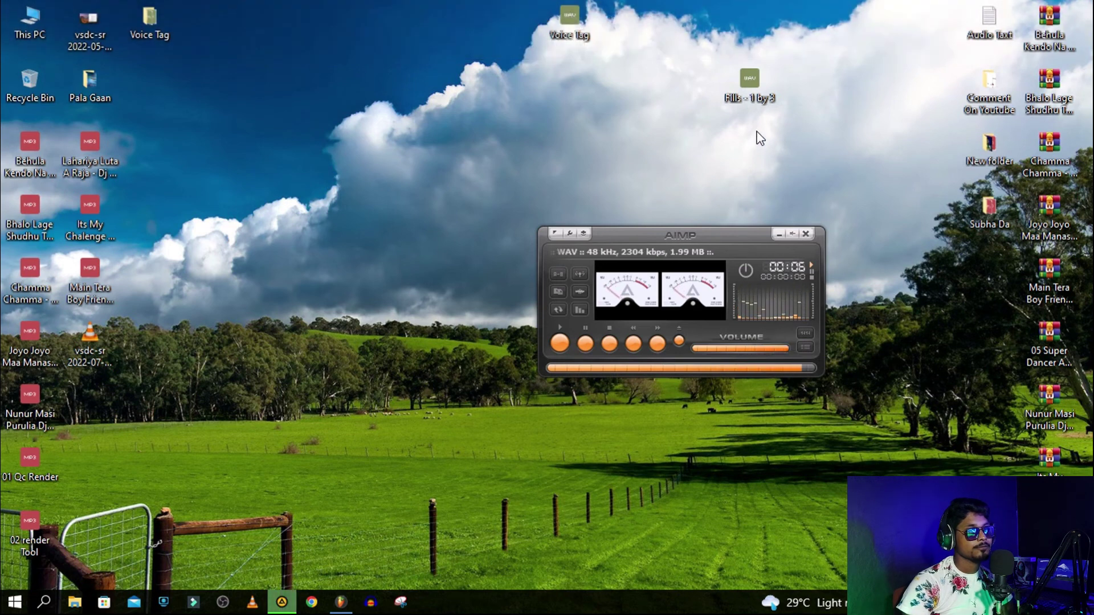
left_click(559, 343)
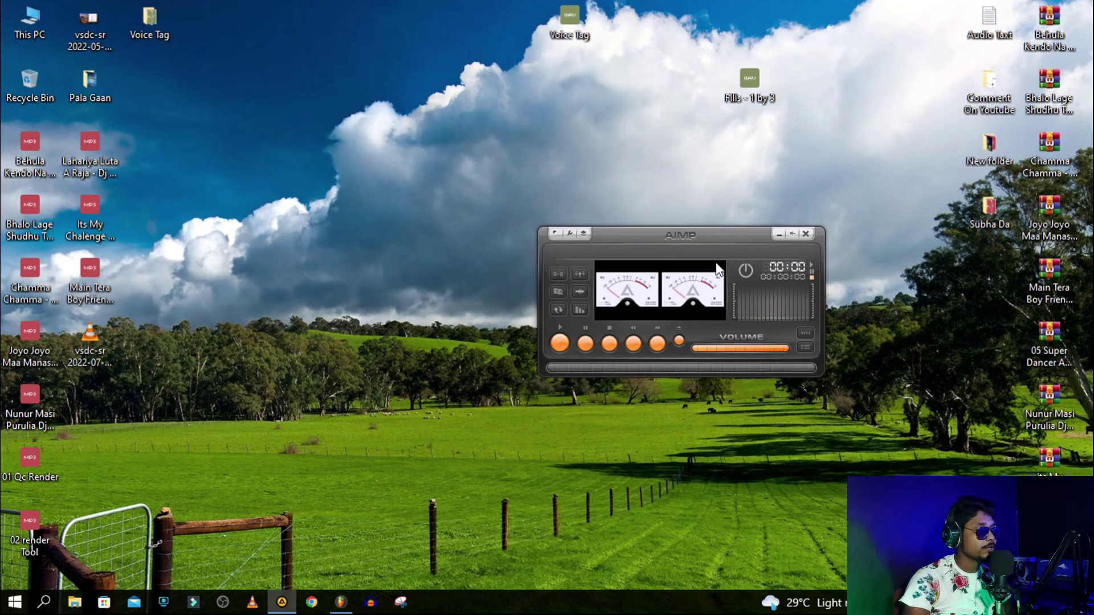
left_click(340, 602)
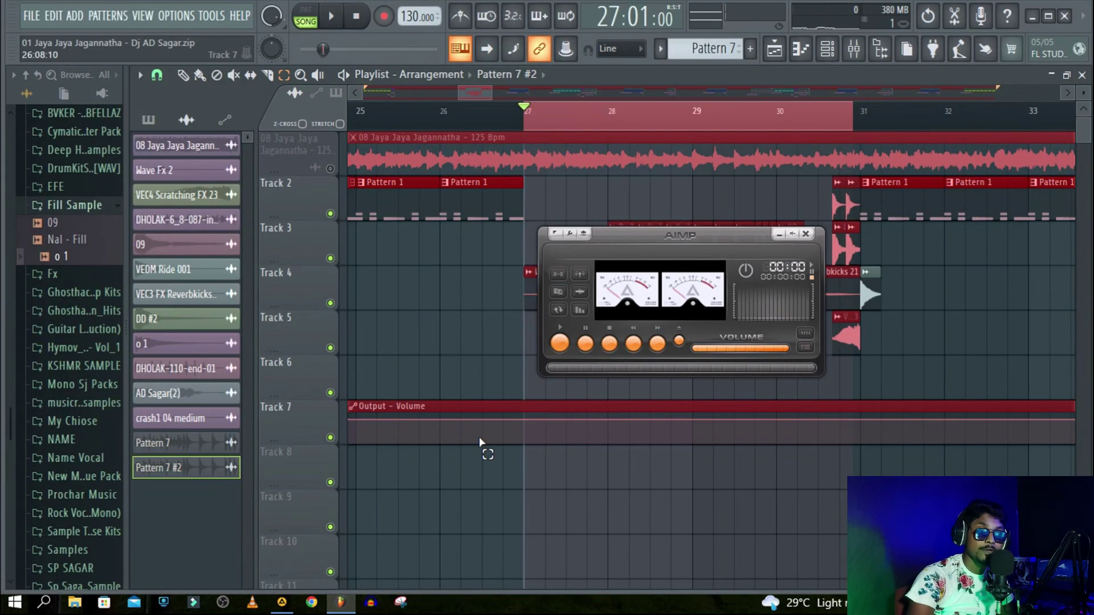
left_click(805, 233)
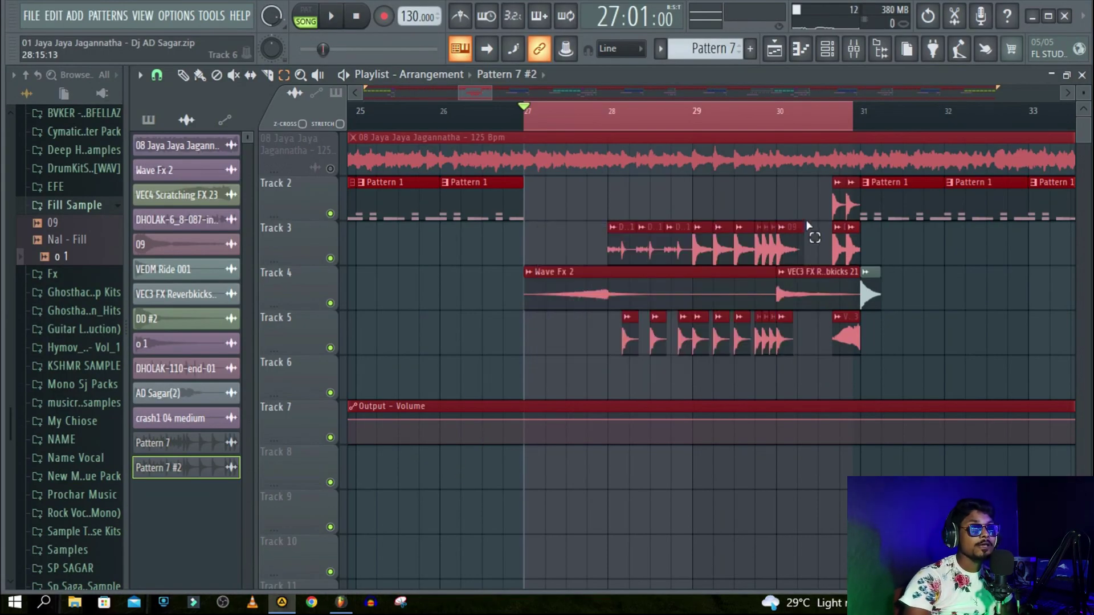